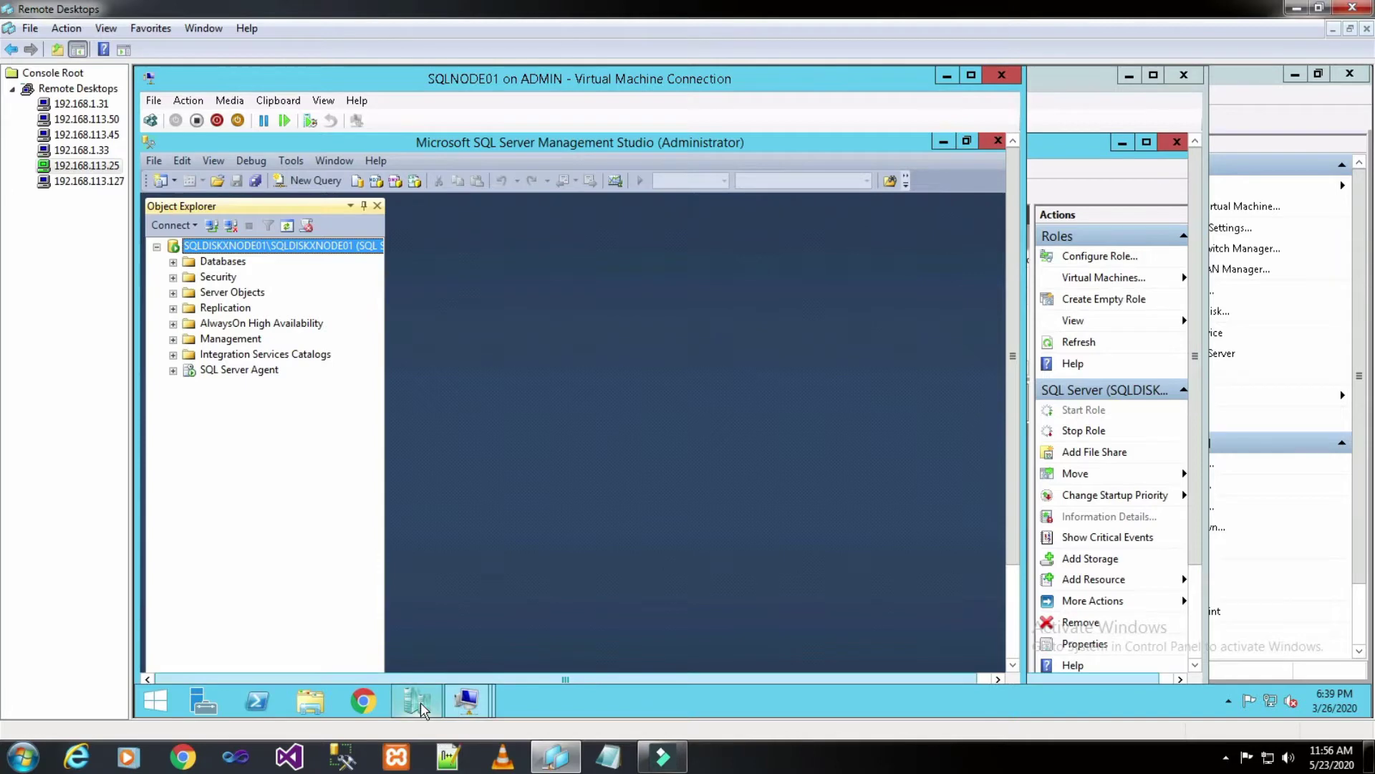
Step: Review the cluster roles in Failover Cluster Manager on SQLADMIN and the SQL Server instance on SQLNODE02
click(467, 705)
click(311, 634)
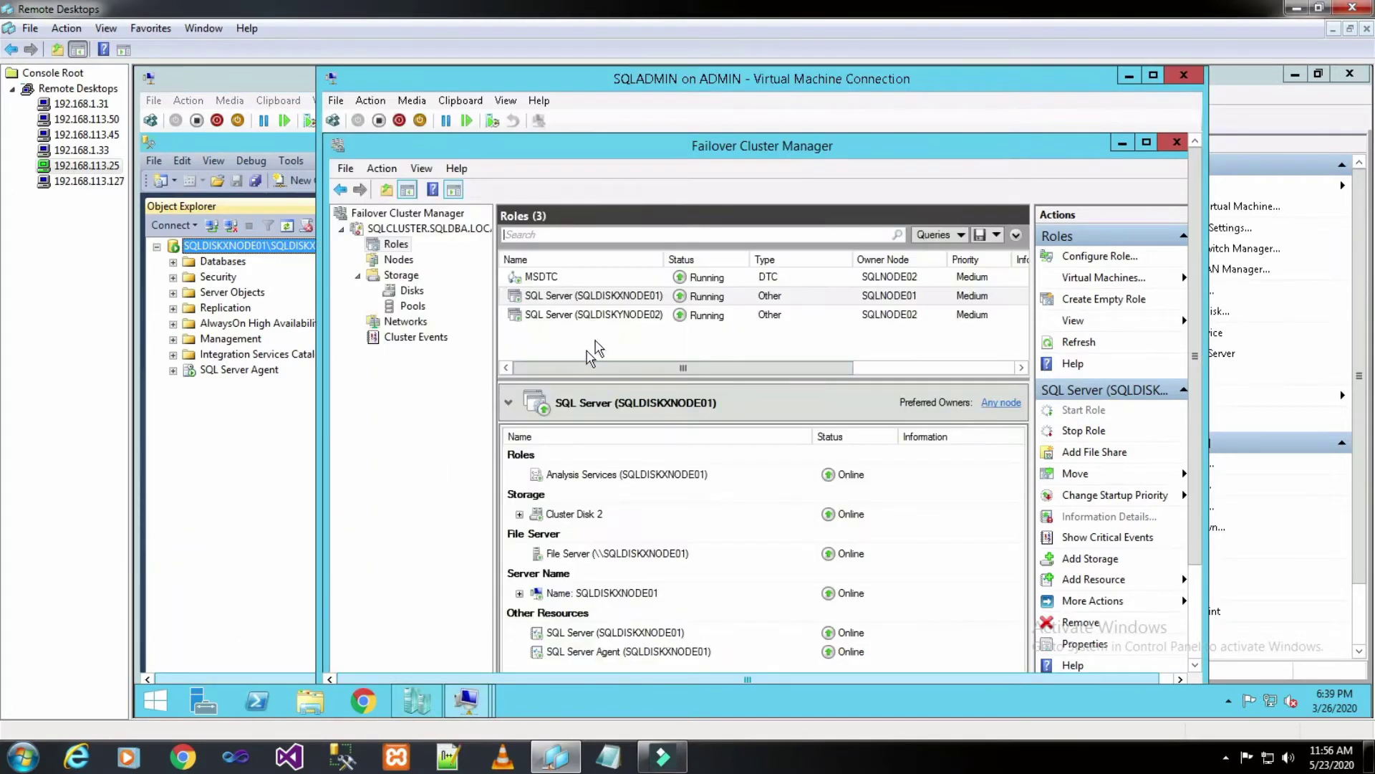
click(467, 704)
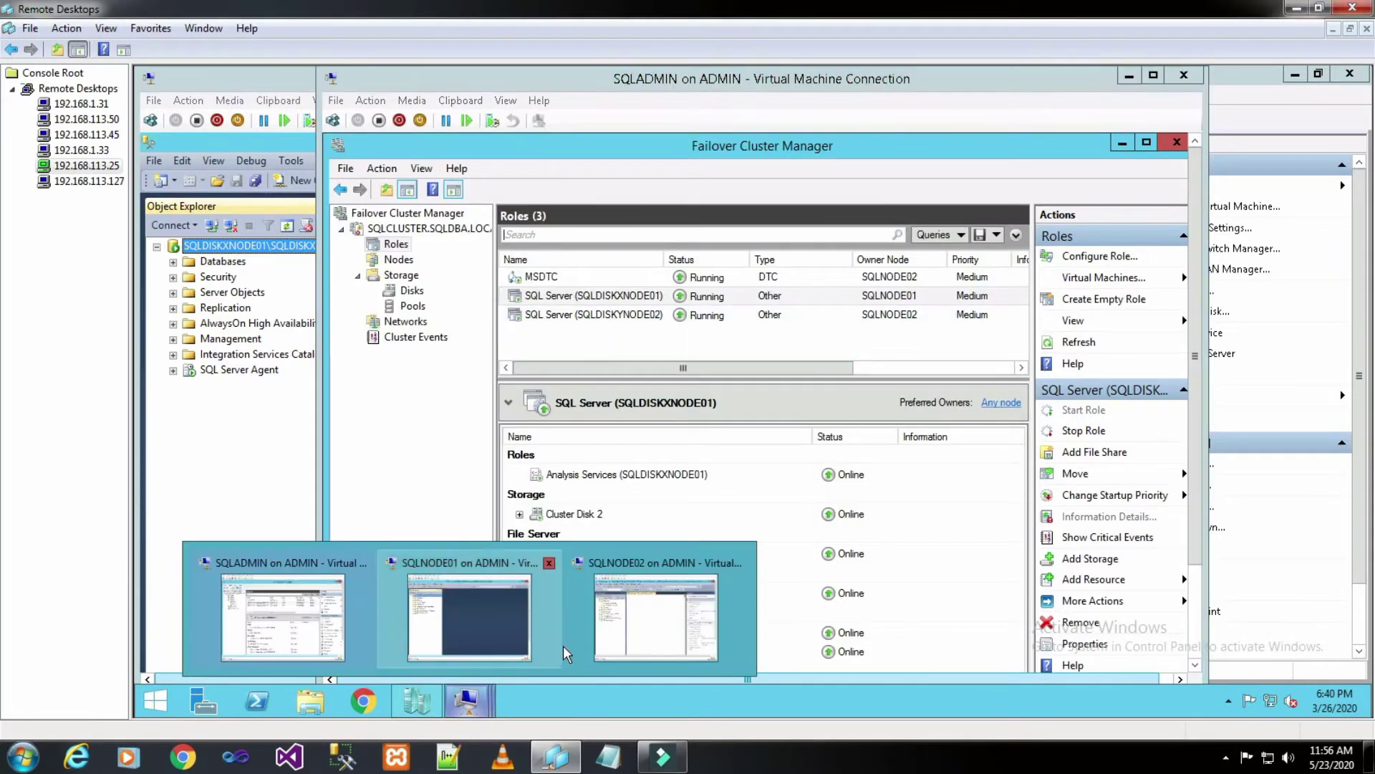
click(630, 630)
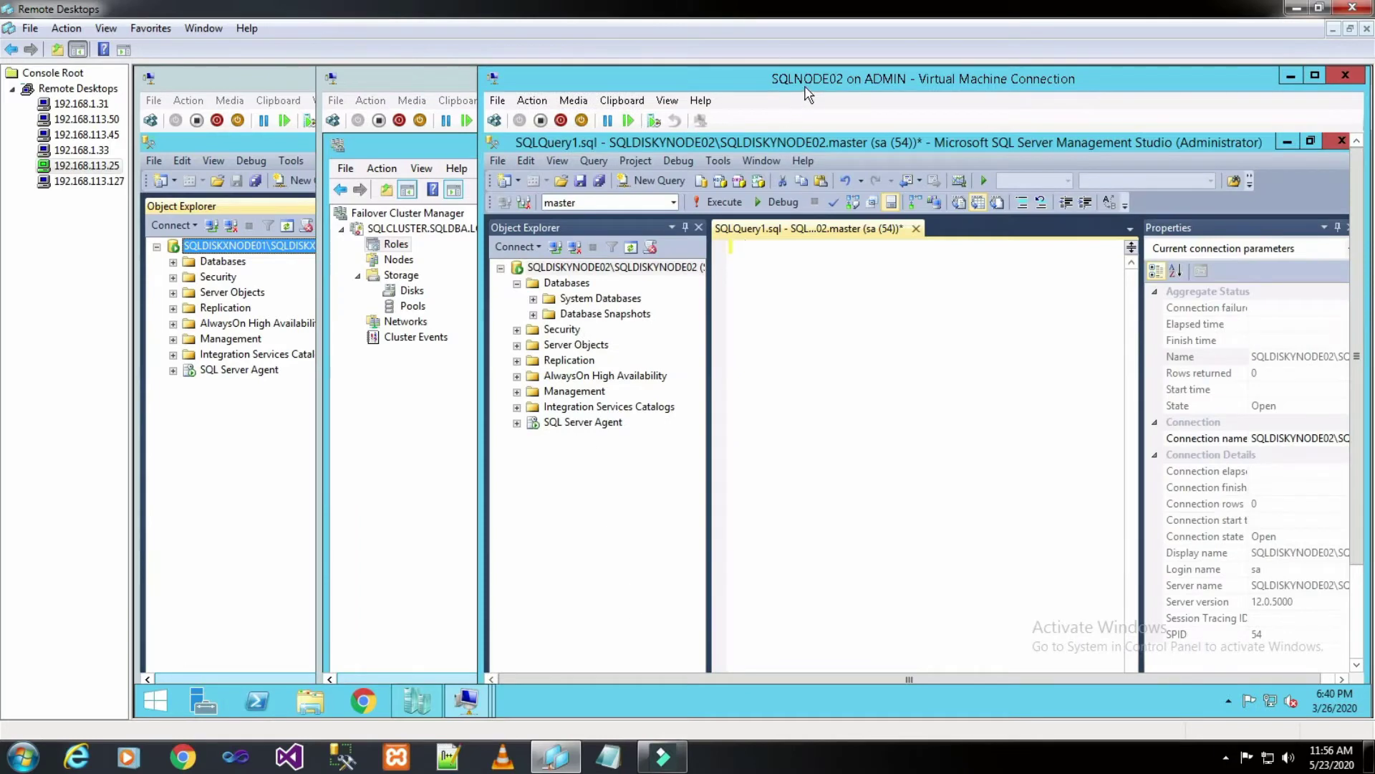
click(630, 270)
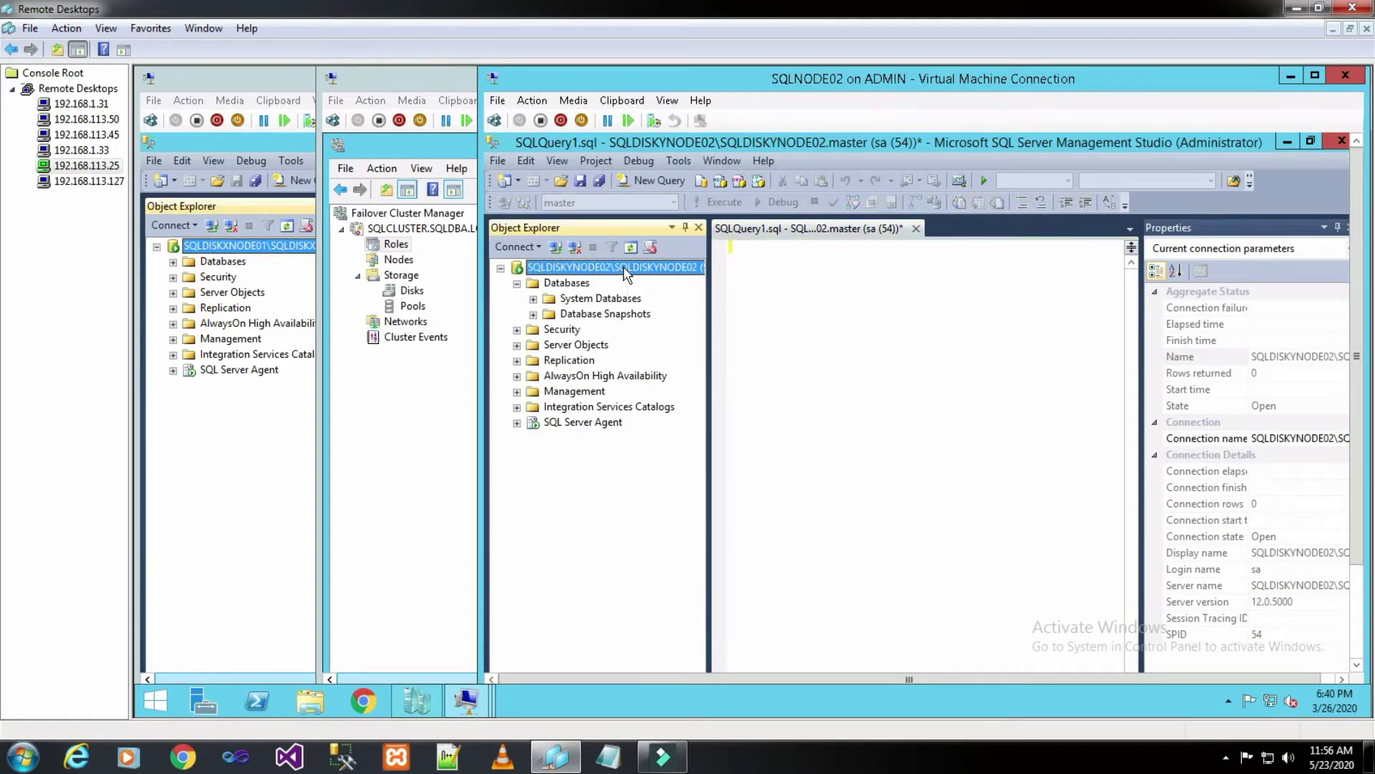
mouse_move(465, 698)
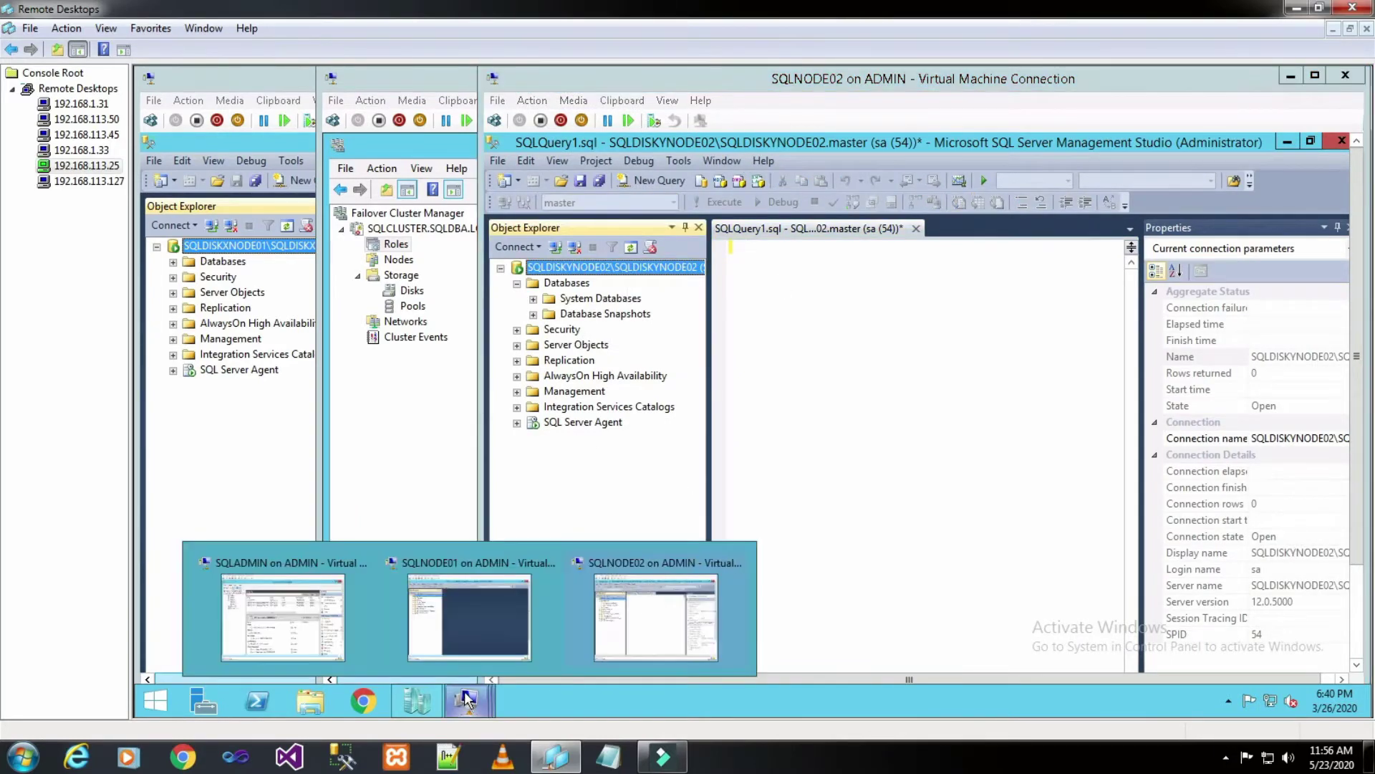
click(283, 618)
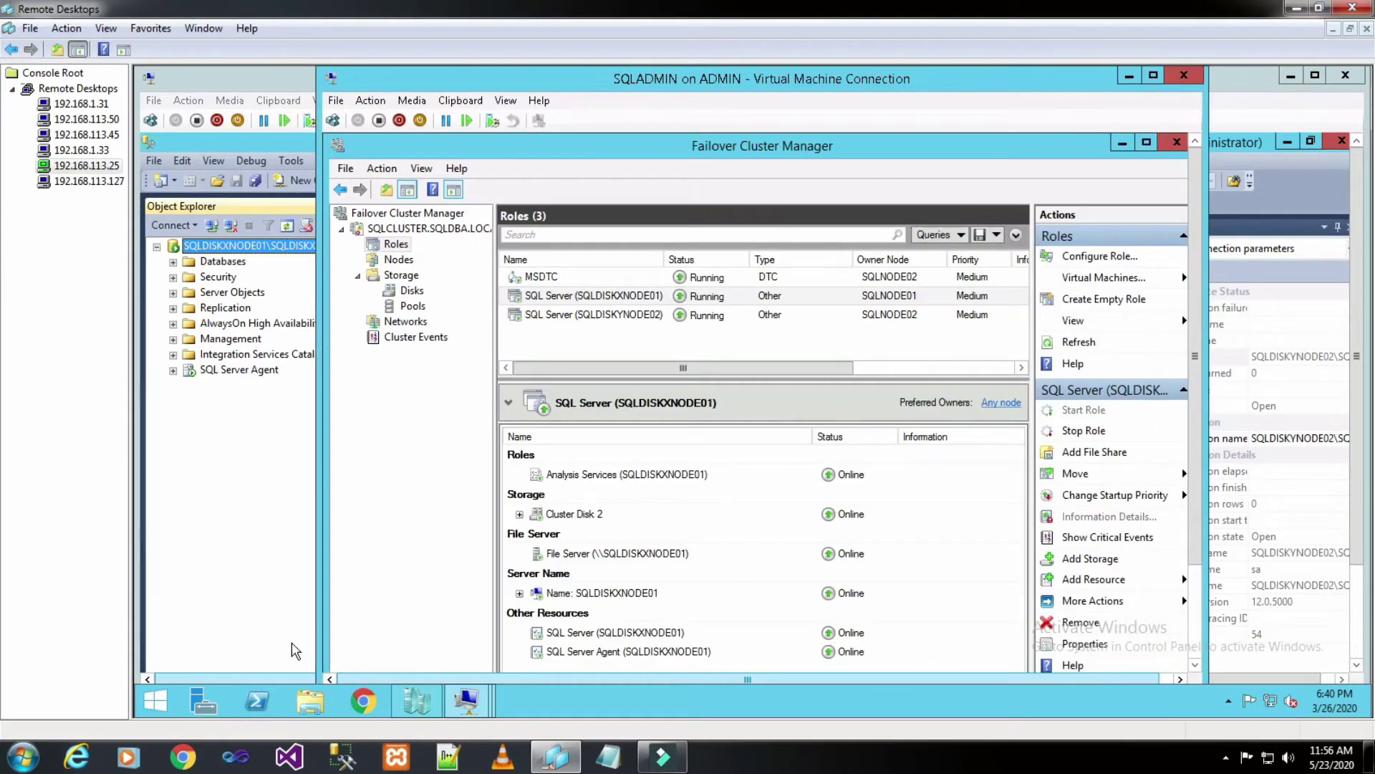
Step: Switch to SQLNODE01, list the databases of its SQL Server instance and select the SAMPLE database
mouse_move(467, 705)
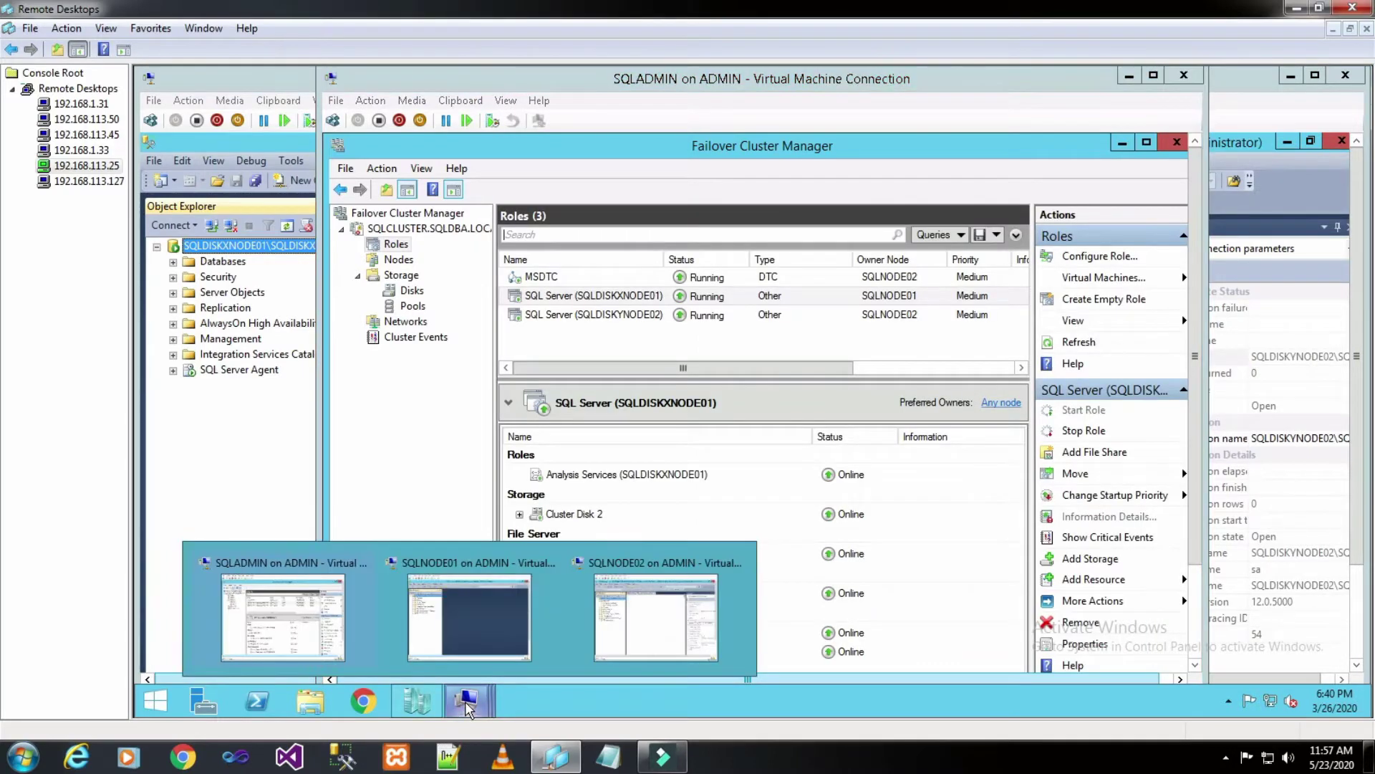
click(473, 647)
click(174, 260)
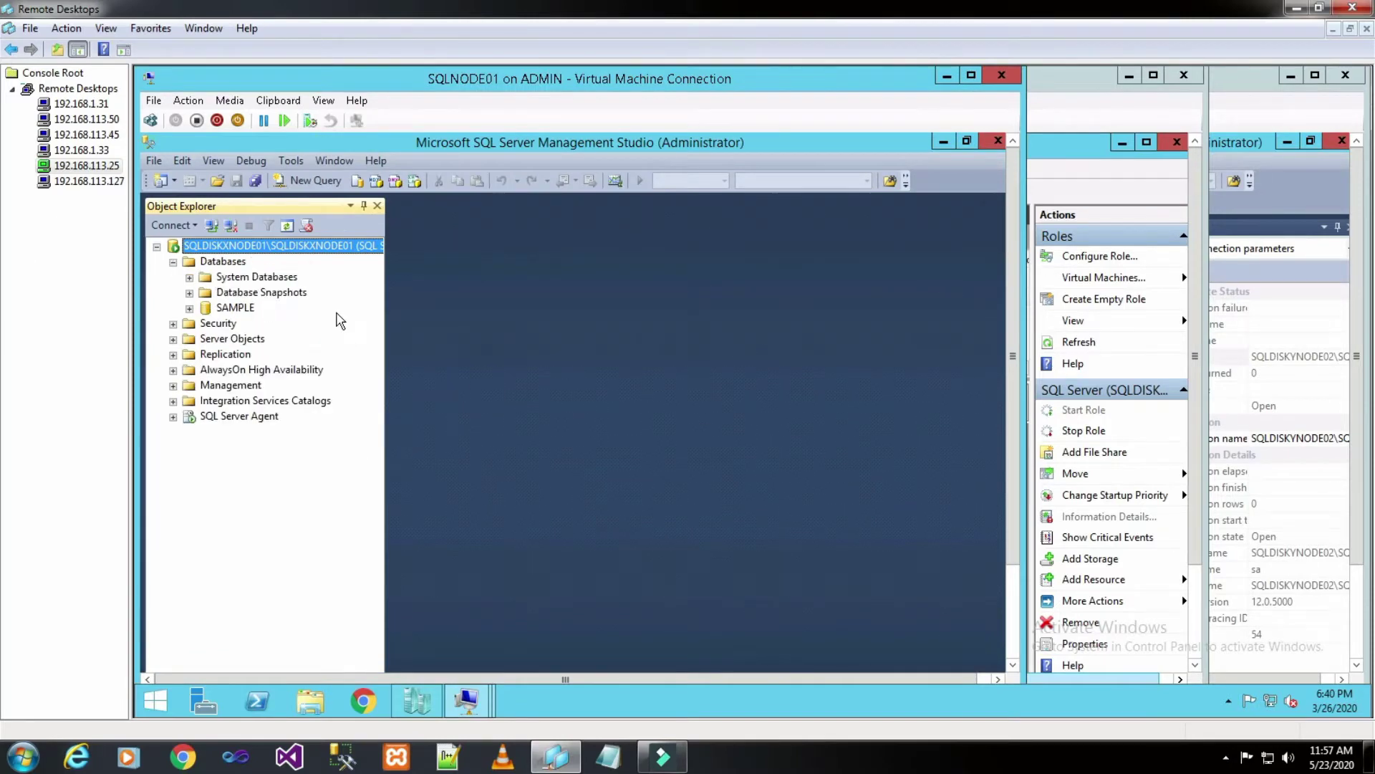
click(237, 308)
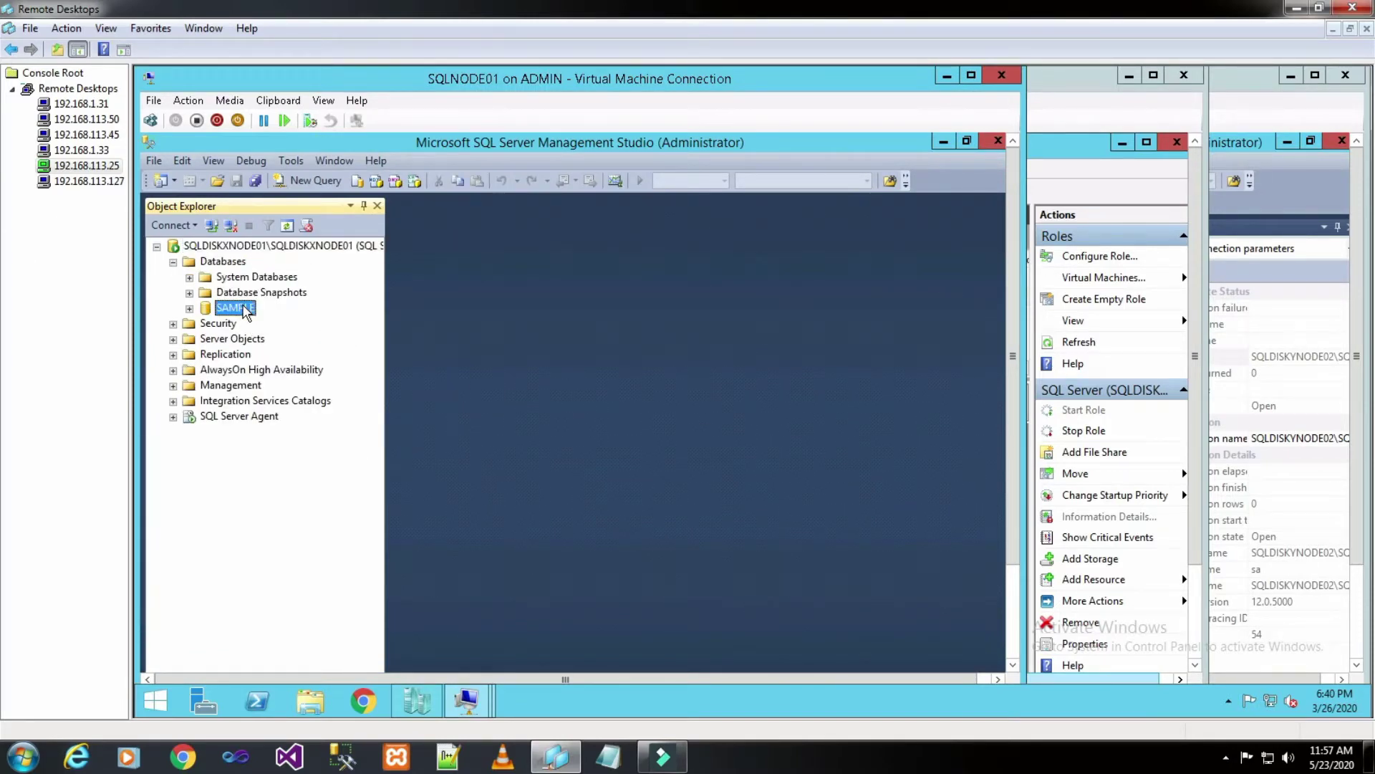
Step: Switch to SQLNODE02 and refresh the Databases folder of its SQL Server instance
mouse_move(467, 701)
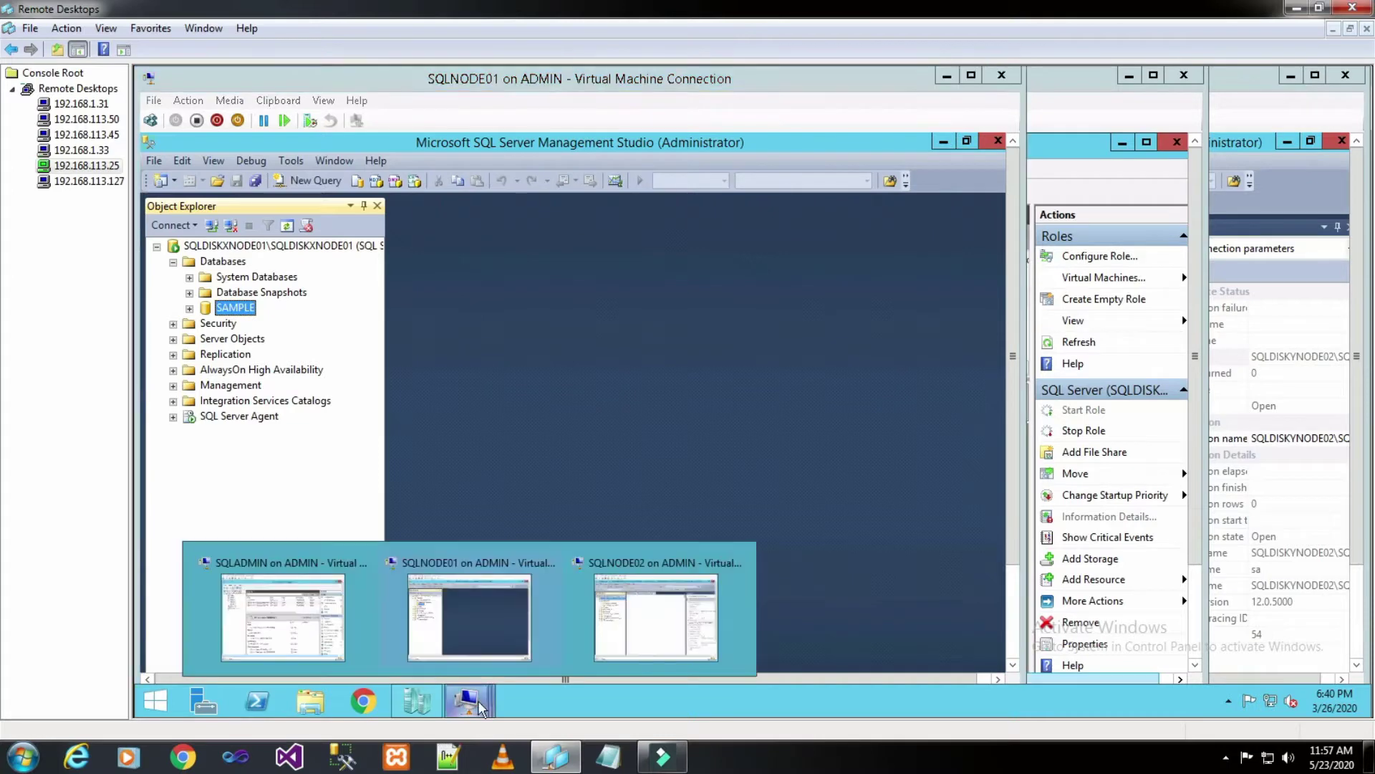
click(655, 617)
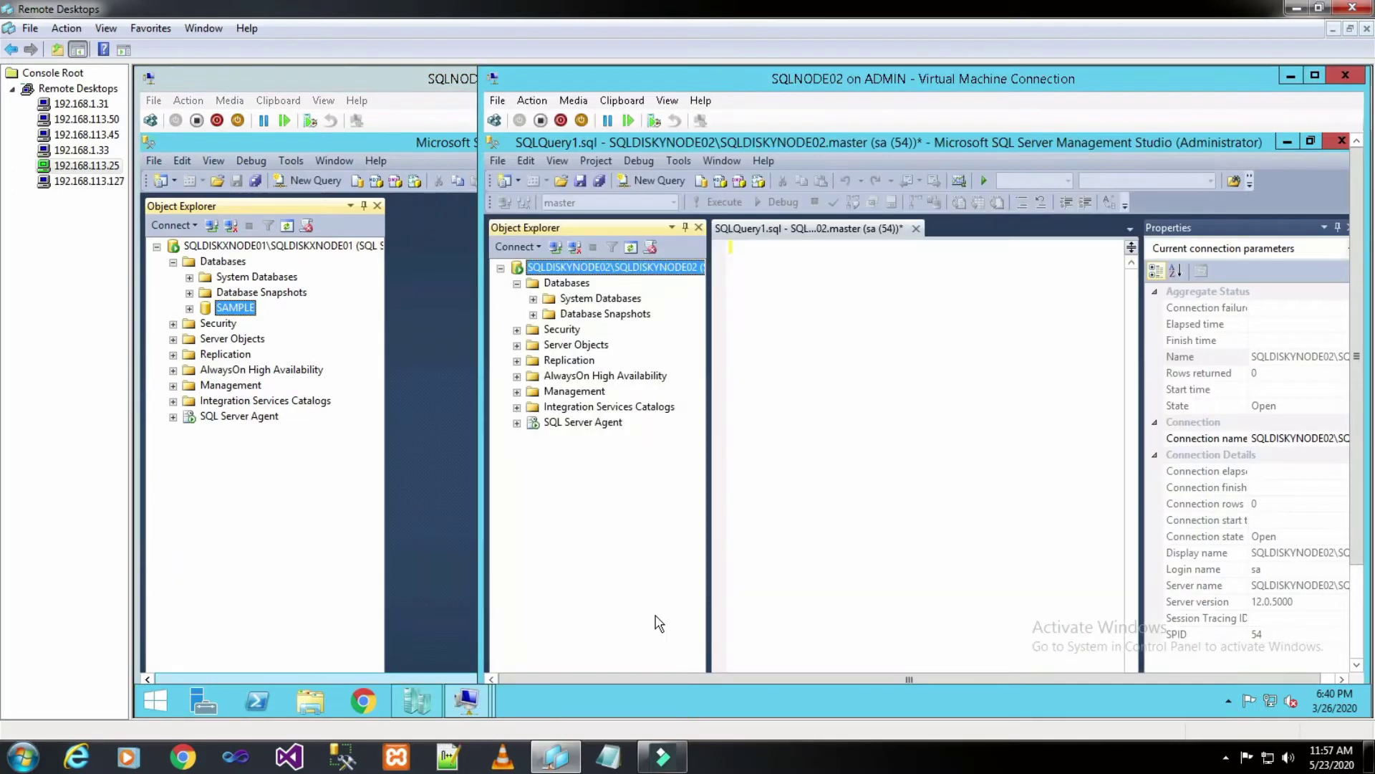
click(563, 284)
right_click(563, 283)
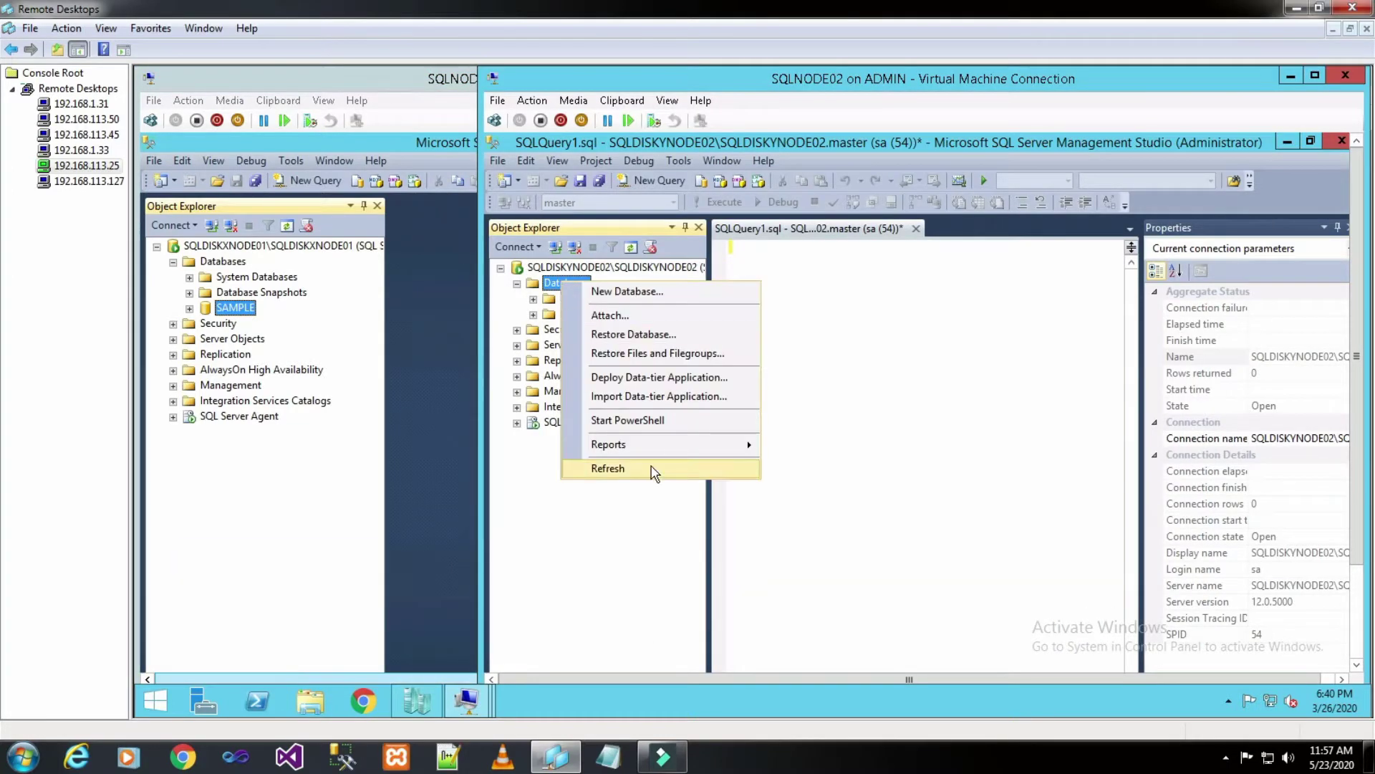
click(651, 467)
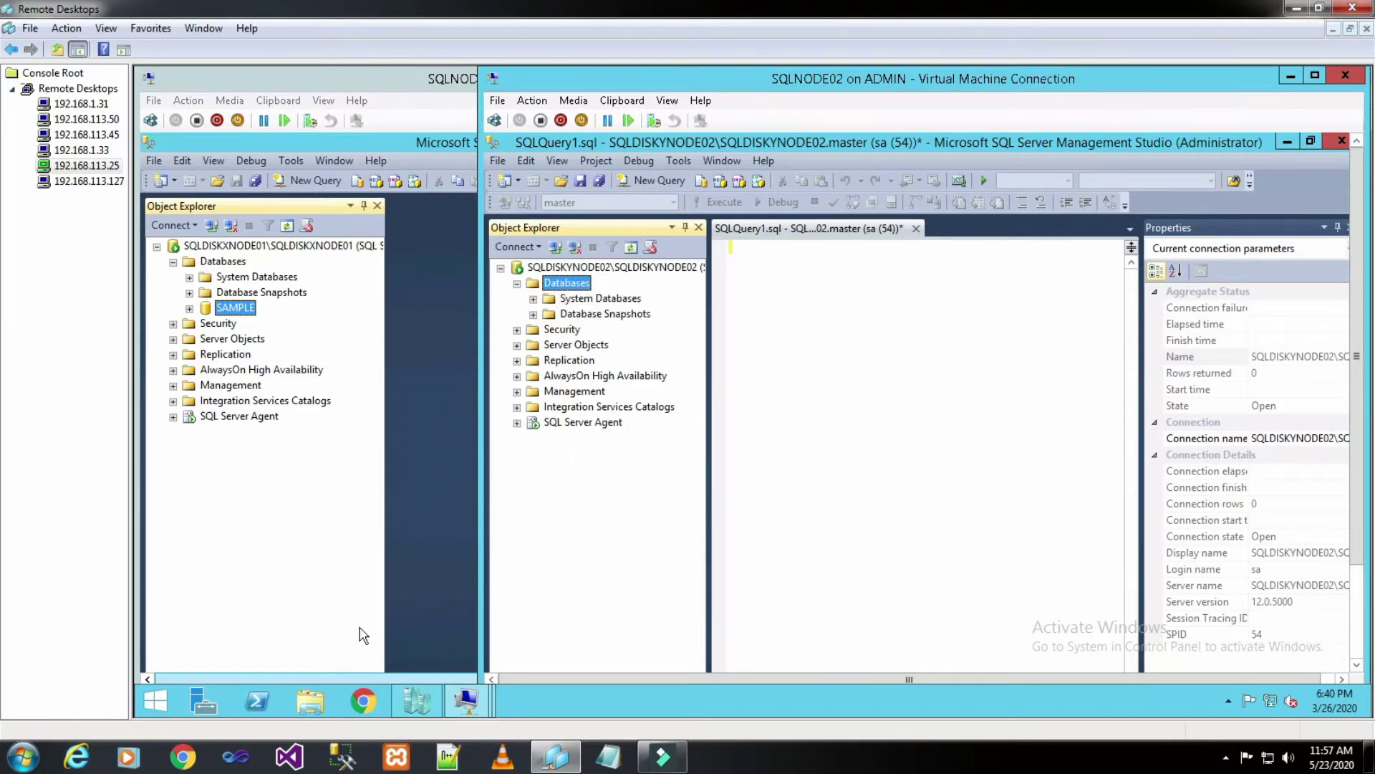
Step: Compare the source instance on SQLNODE01 with the target instance on SQLNODE02, selecting each server in its object tree
mouse_move(462, 697)
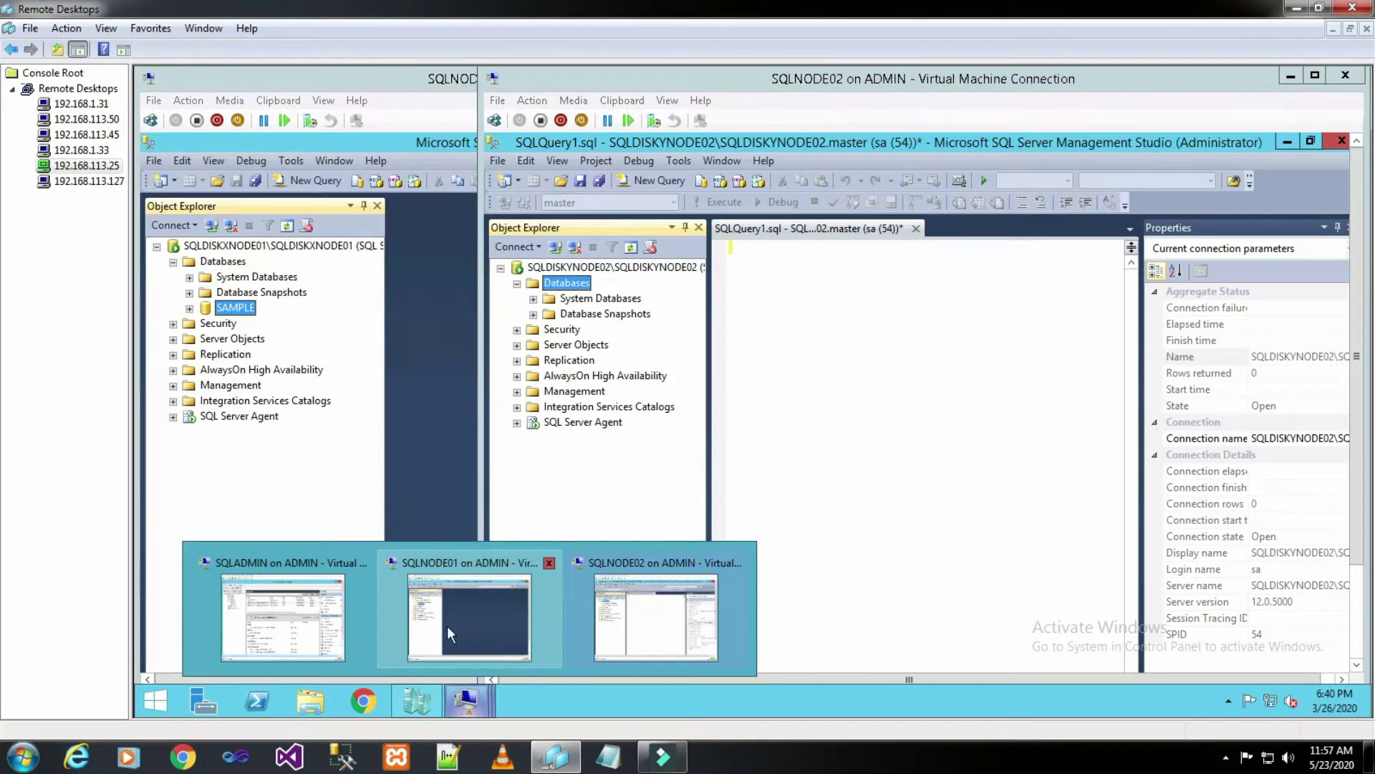
click(492, 621)
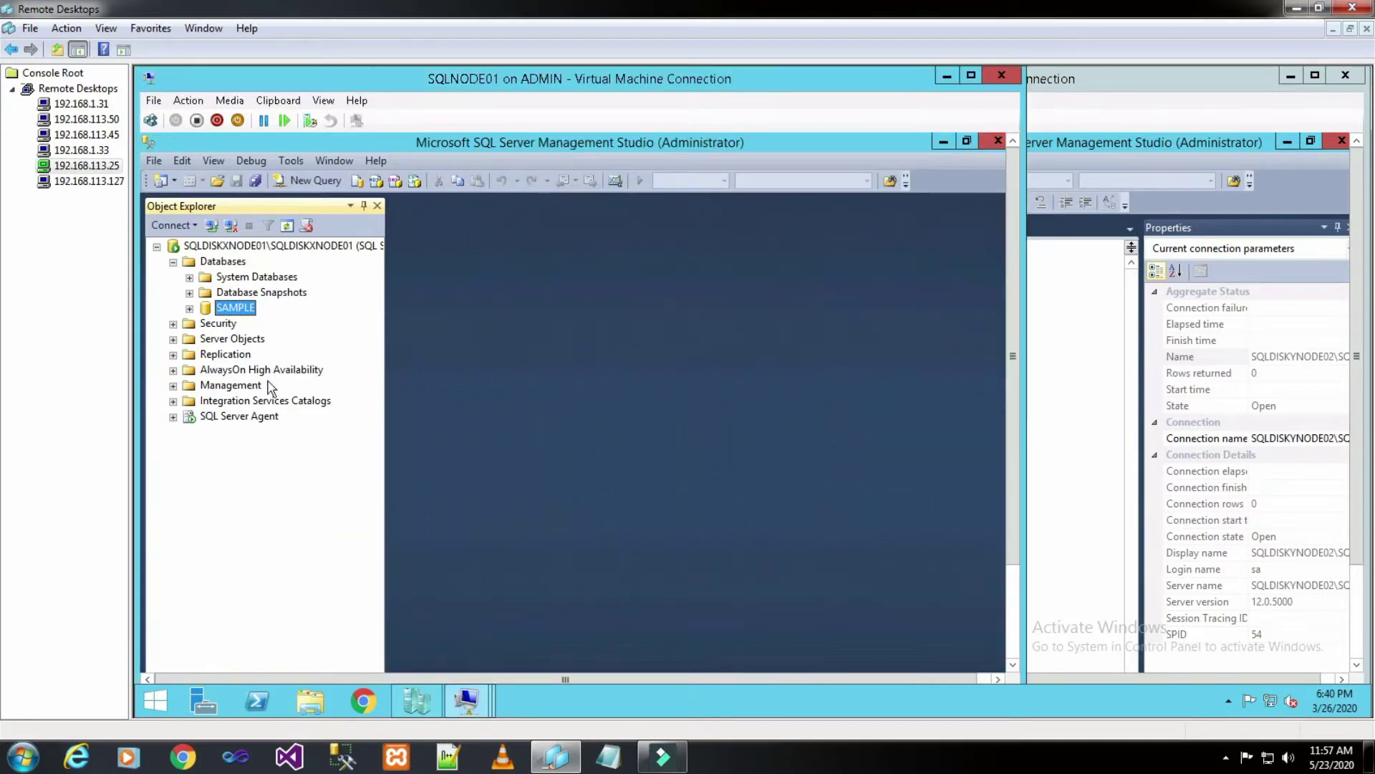
click(315, 247)
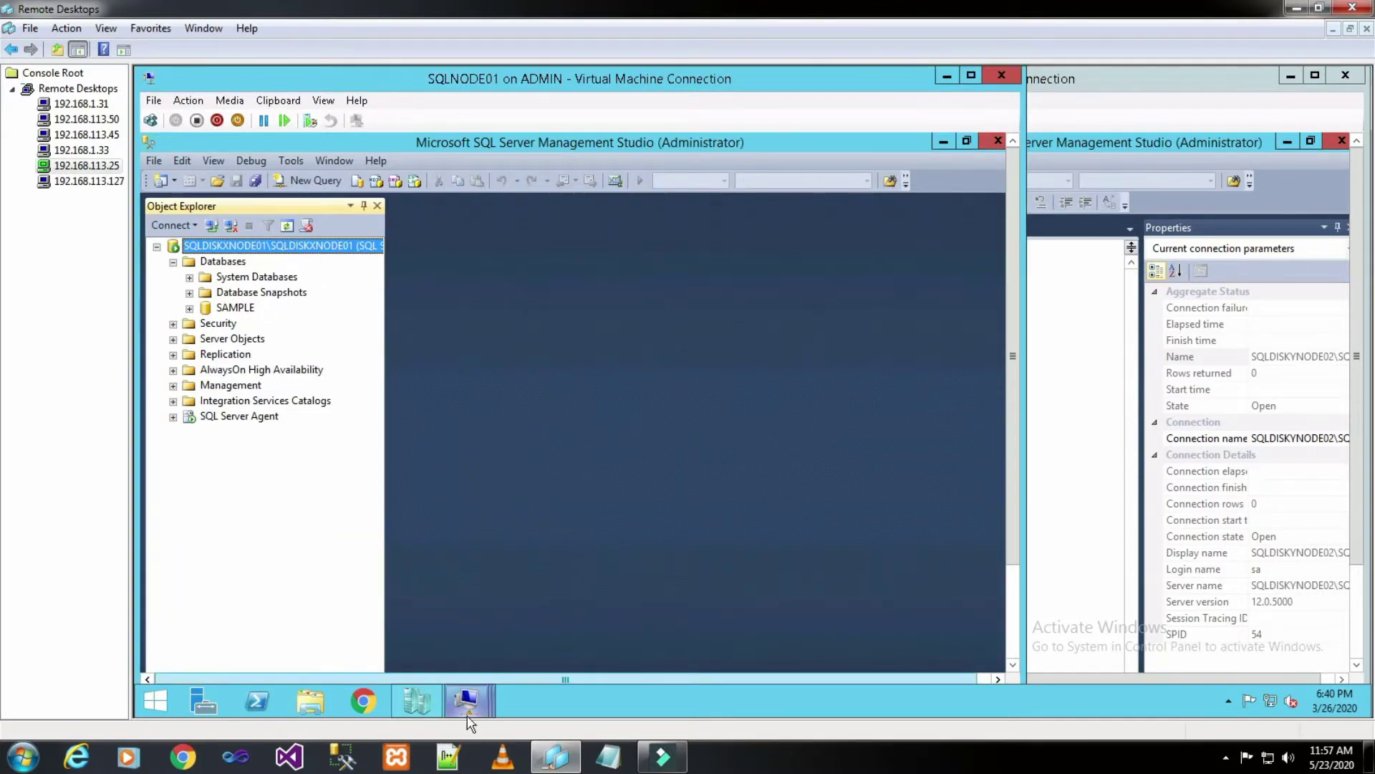
mouse_move(469, 719)
click(661, 616)
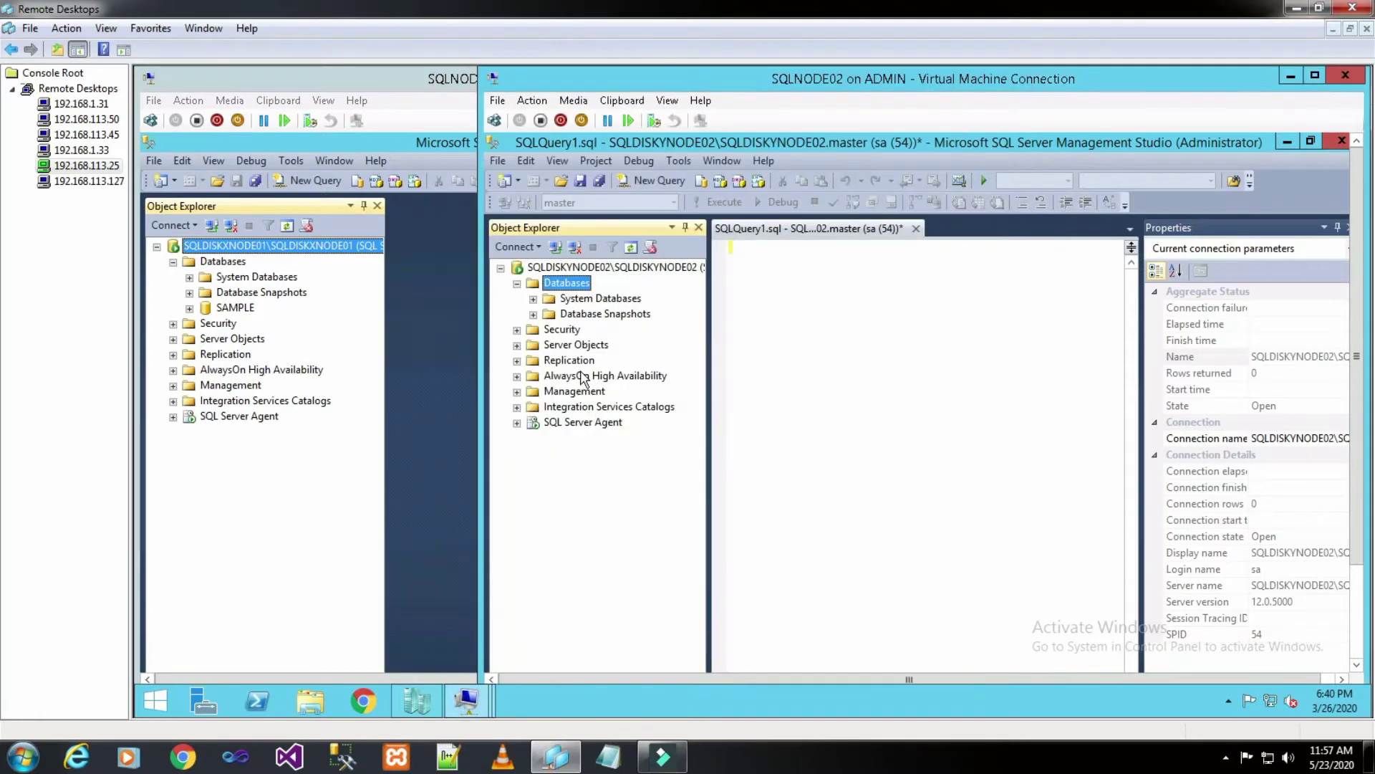
click(606, 267)
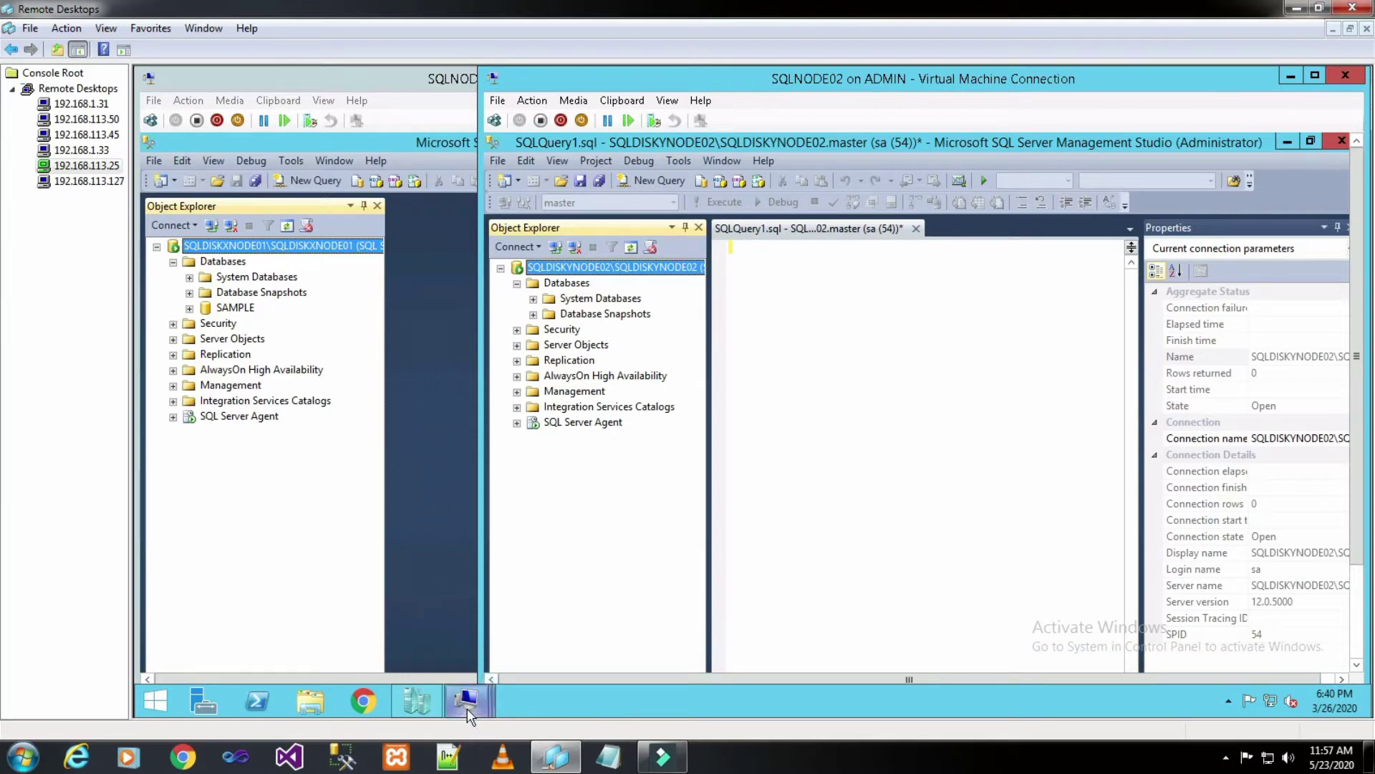
Step: Check the recovery model choices in the SAMPLE database's properties on SQLNODE01, then close the properties without changes
mouse_move(467, 709)
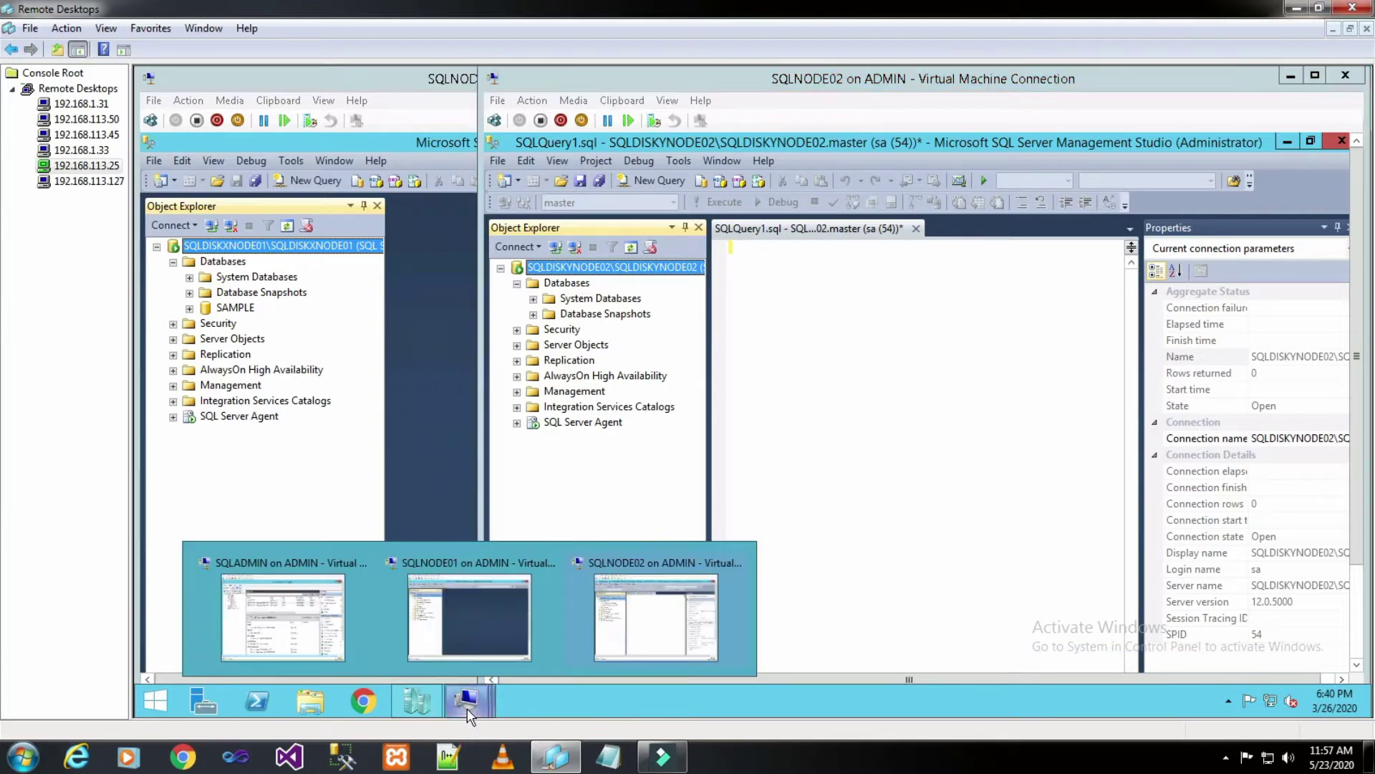
click(470, 626)
click(235, 310)
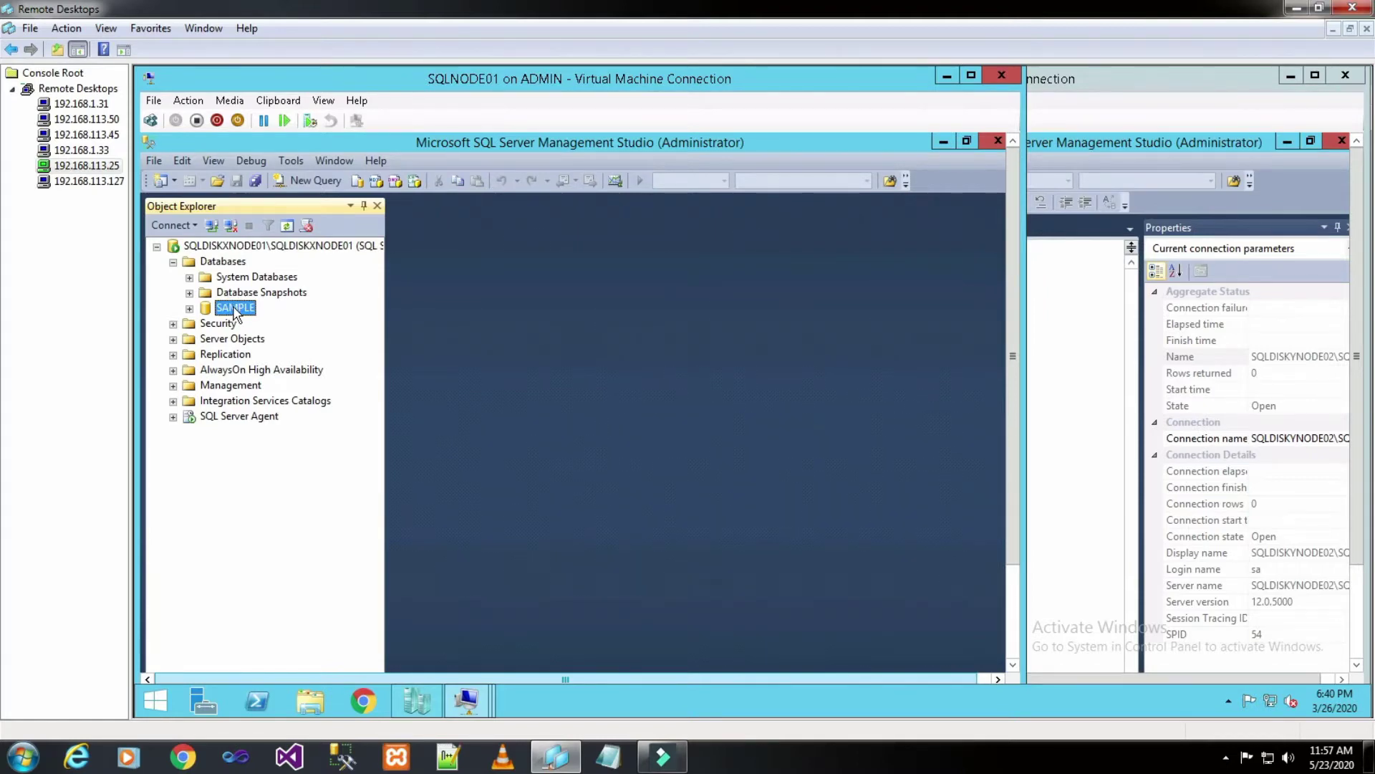
right_click(234, 309)
click(381, 557)
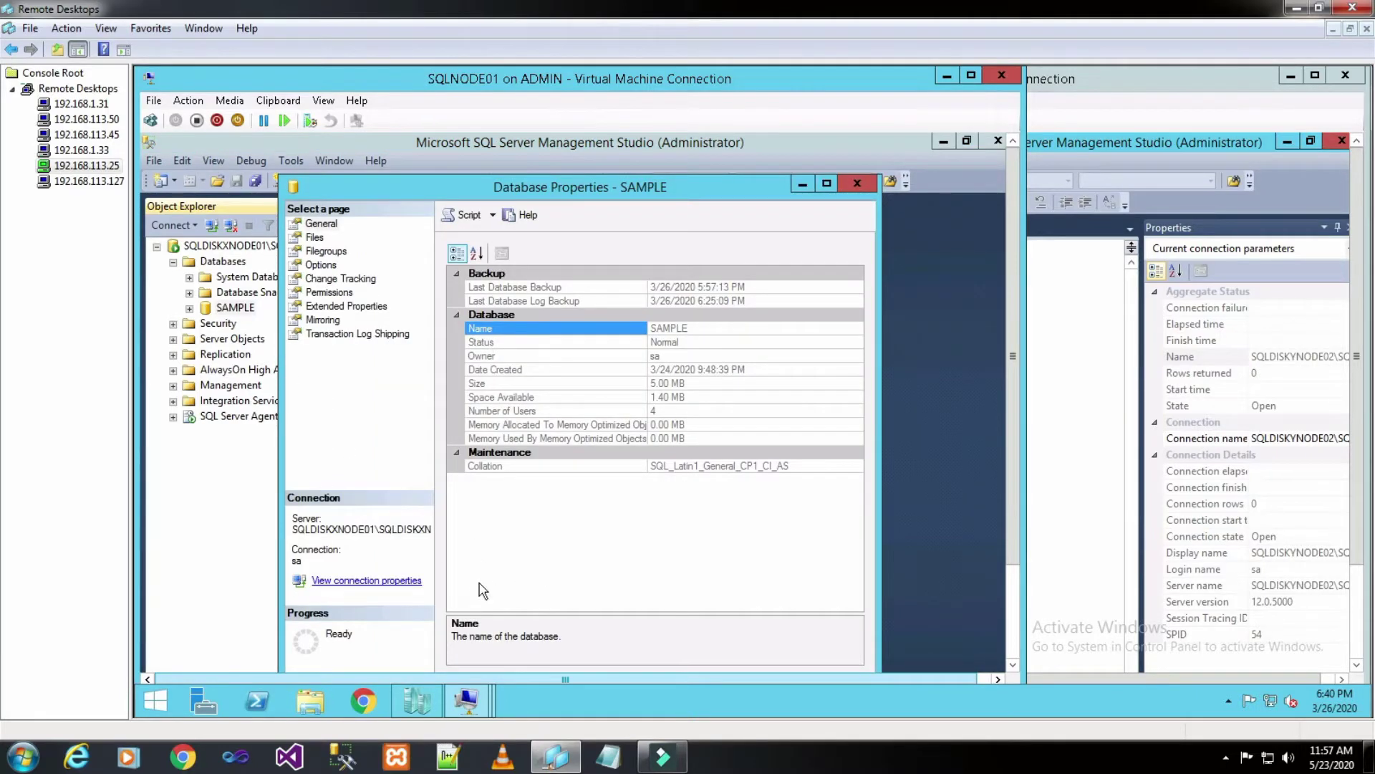
click(320, 266)
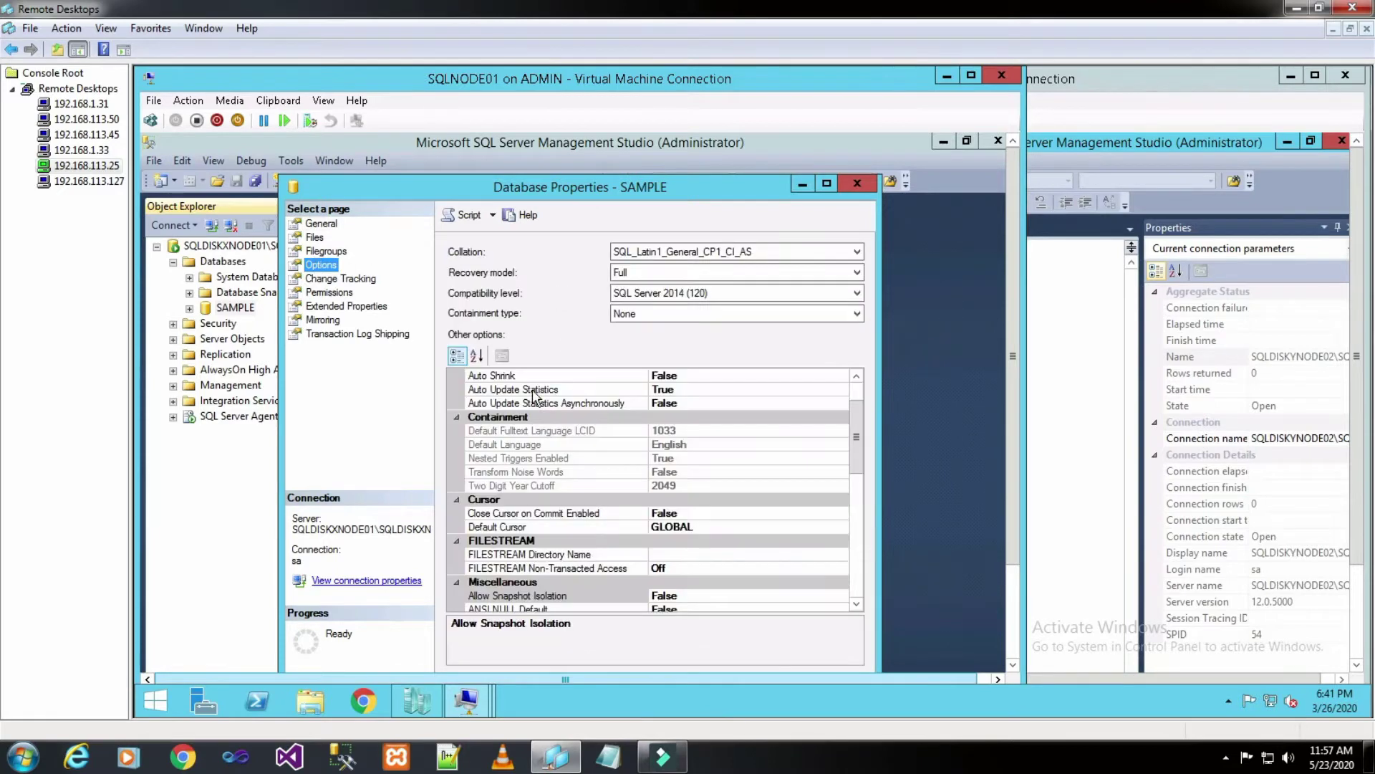
click(704, 273)
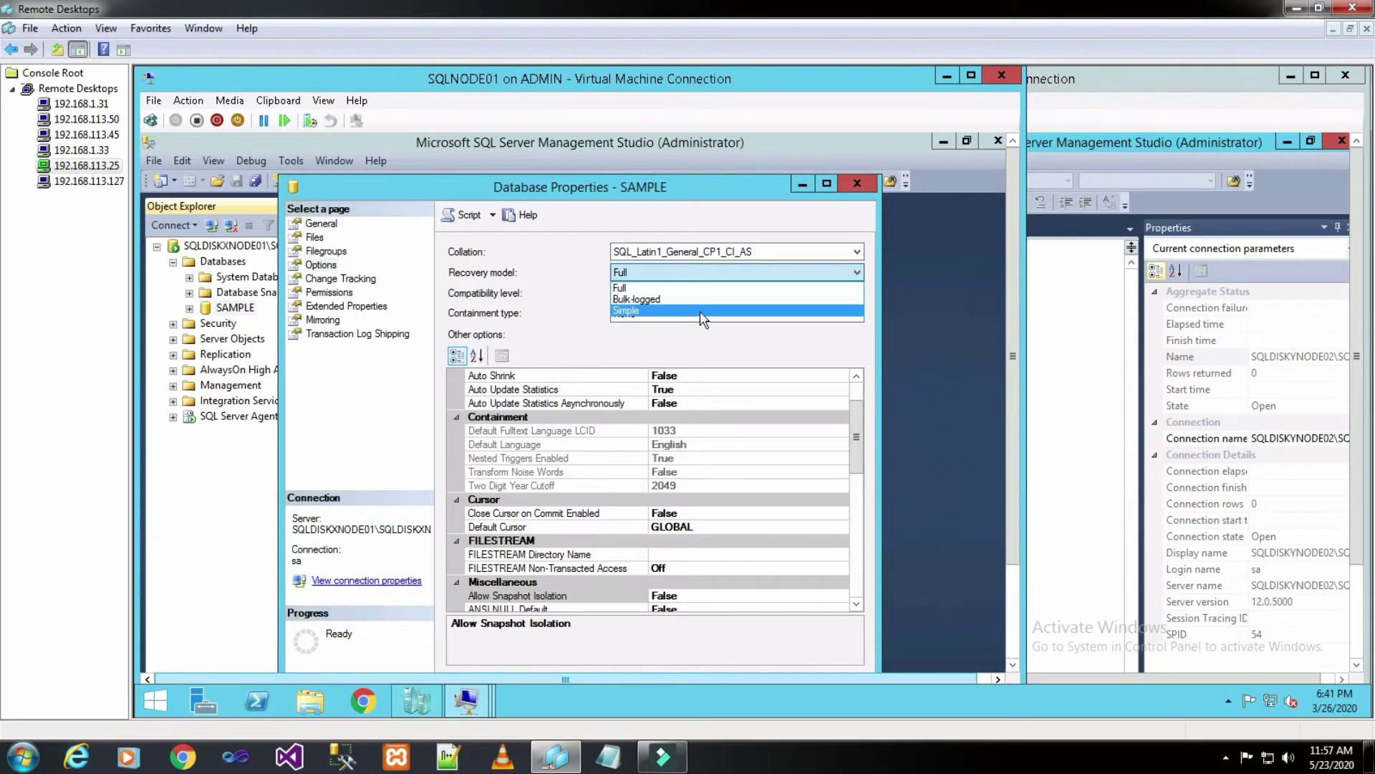
click(761, 349)
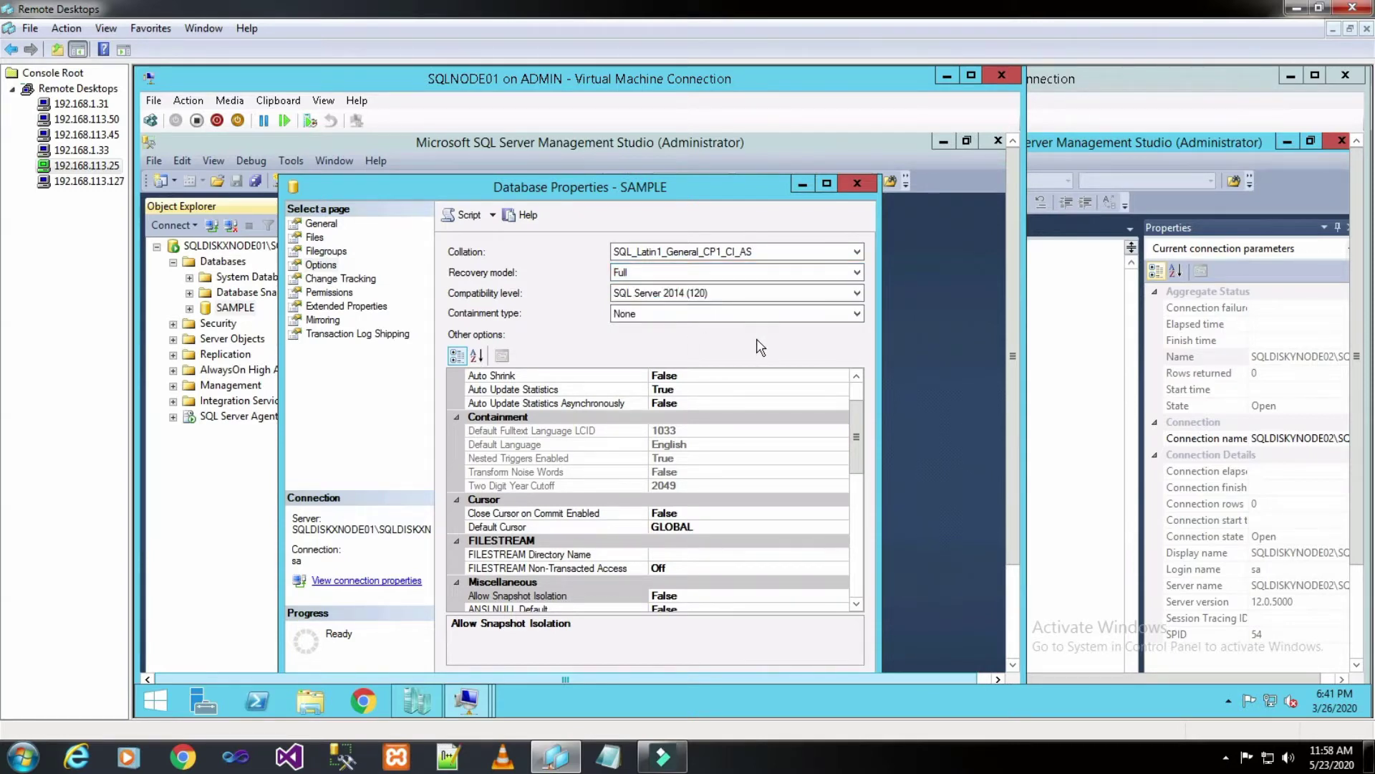
click(854, 184)
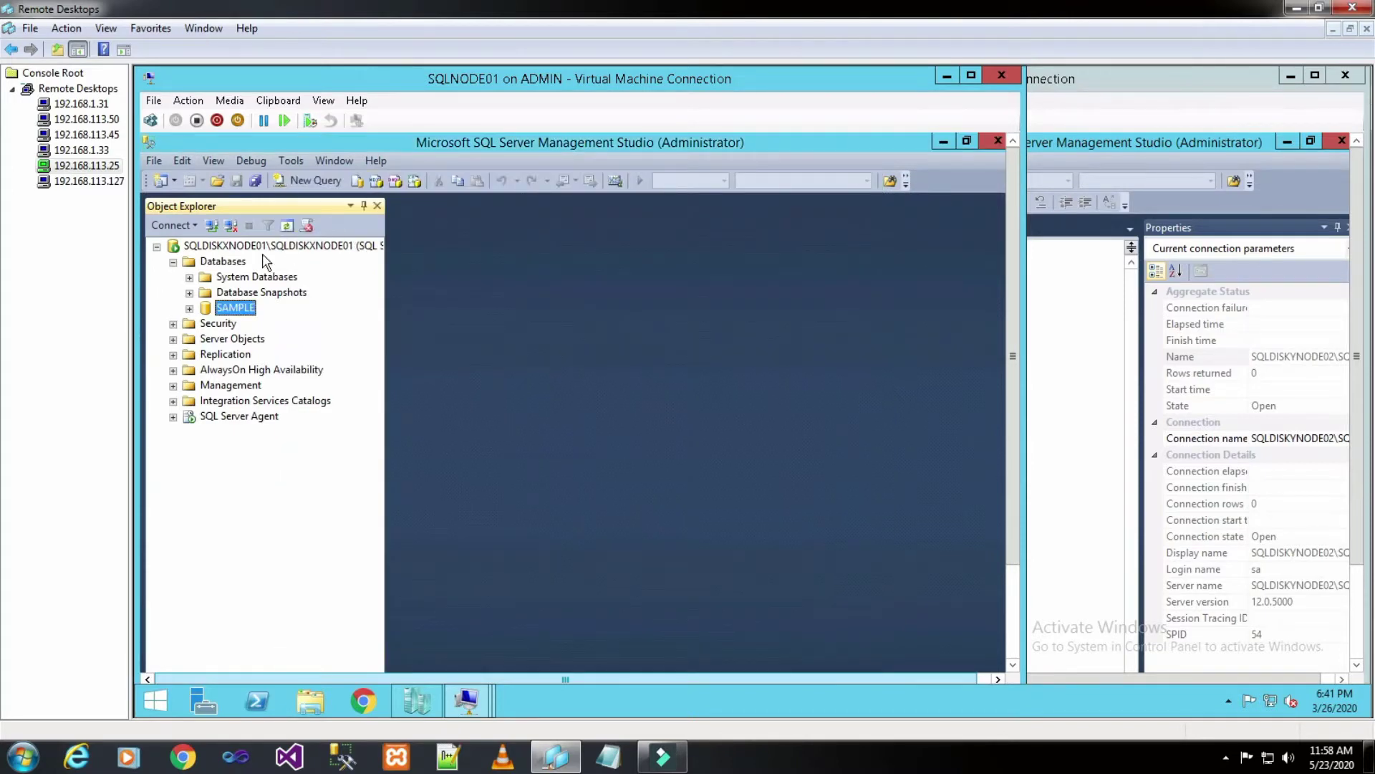
Step: Open the transaction log shipping settings of the SAMPLE database on SQLNODE01 and keep that properties window in front
right_click(256, 315)
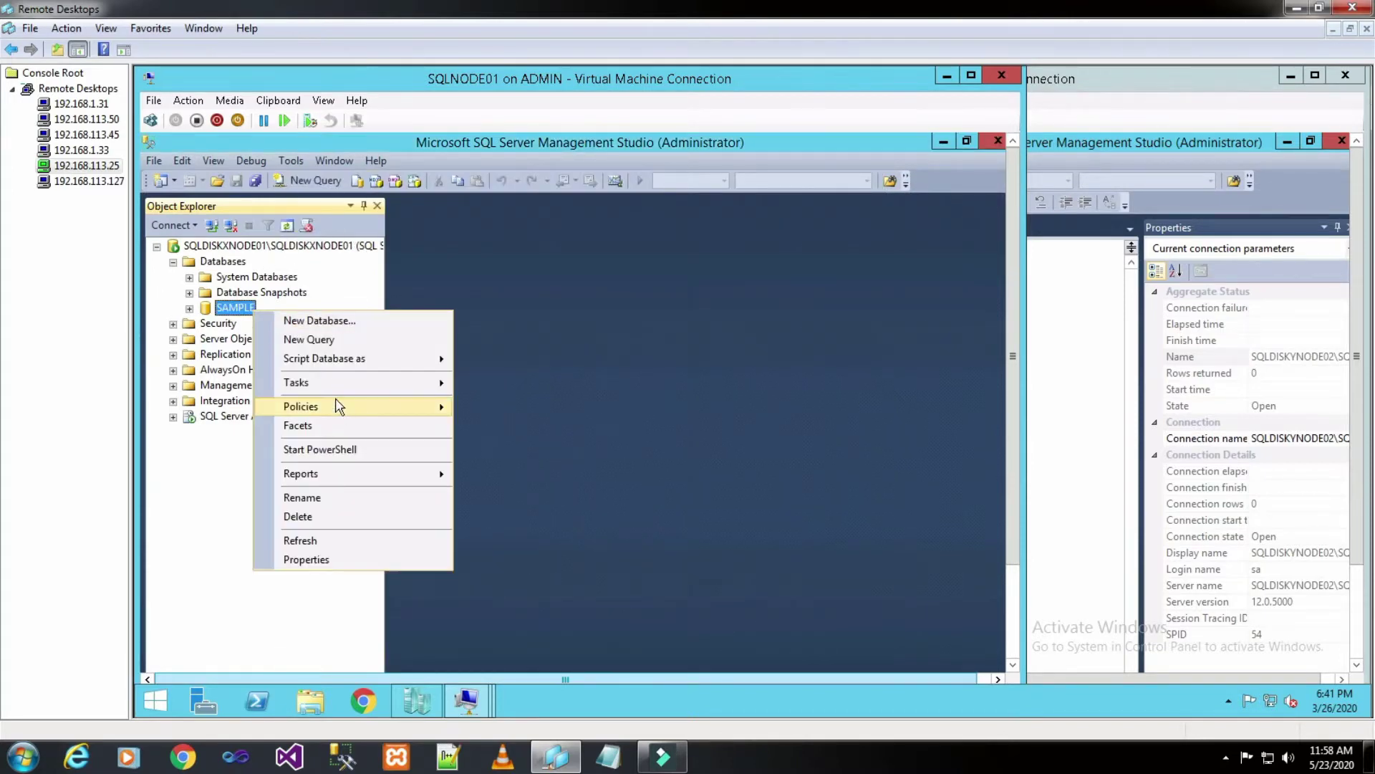
mouse_move(341, 388)
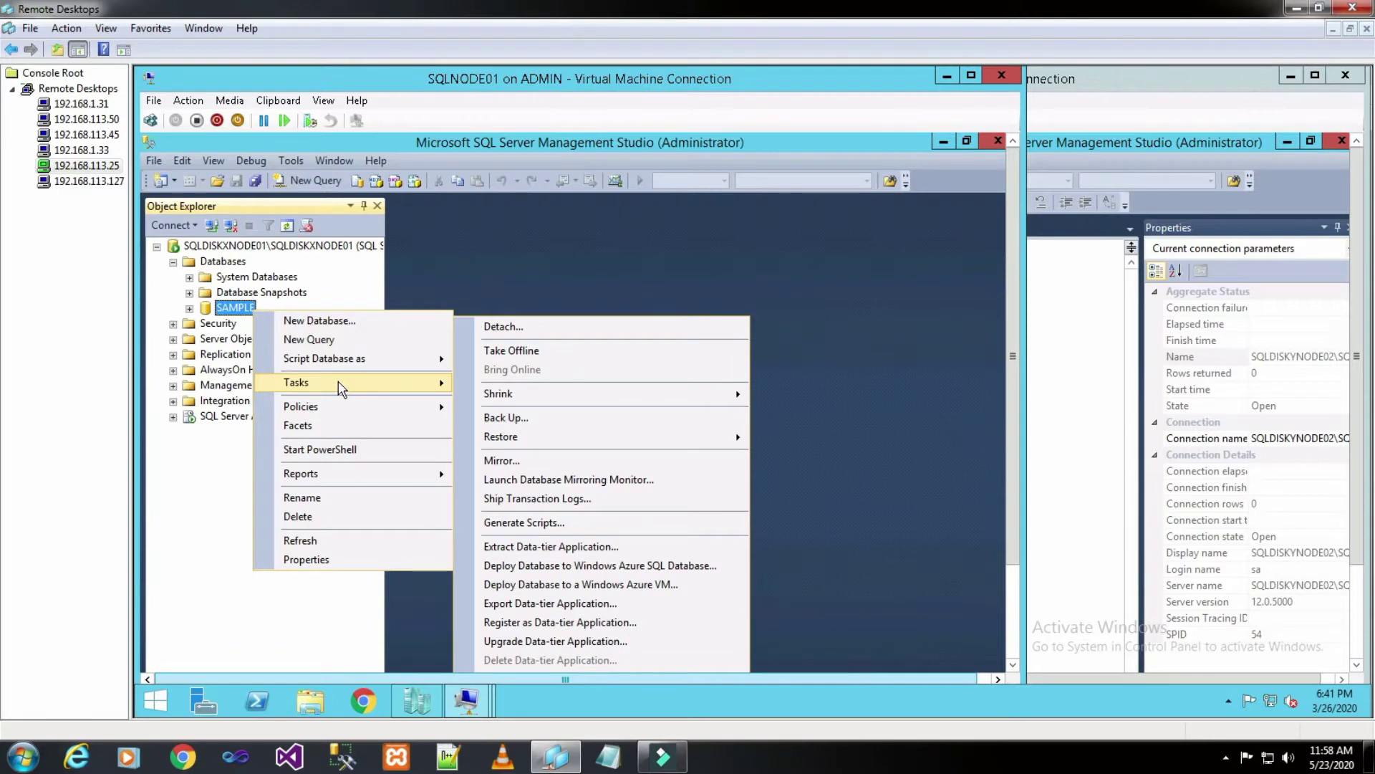
click(506, 499)
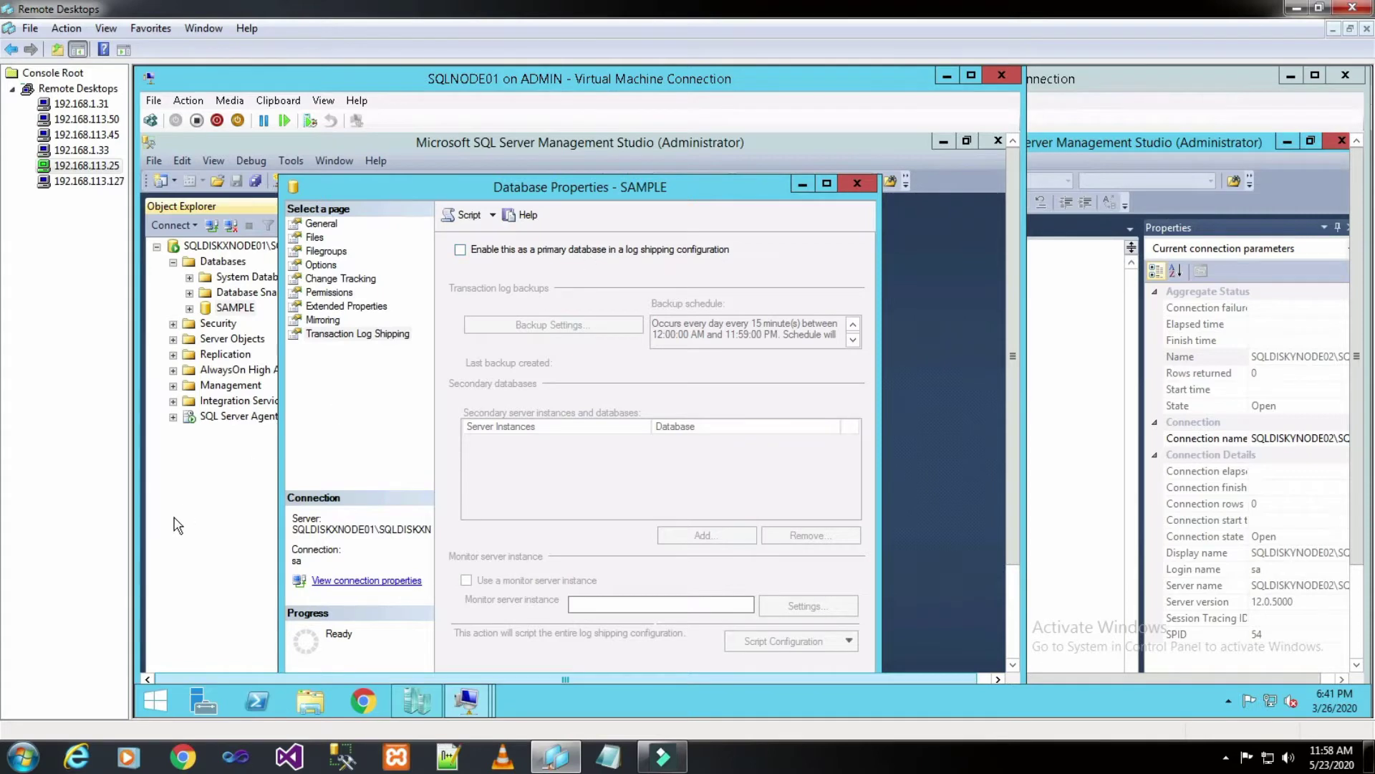
key(Escape)
click(288, 247)
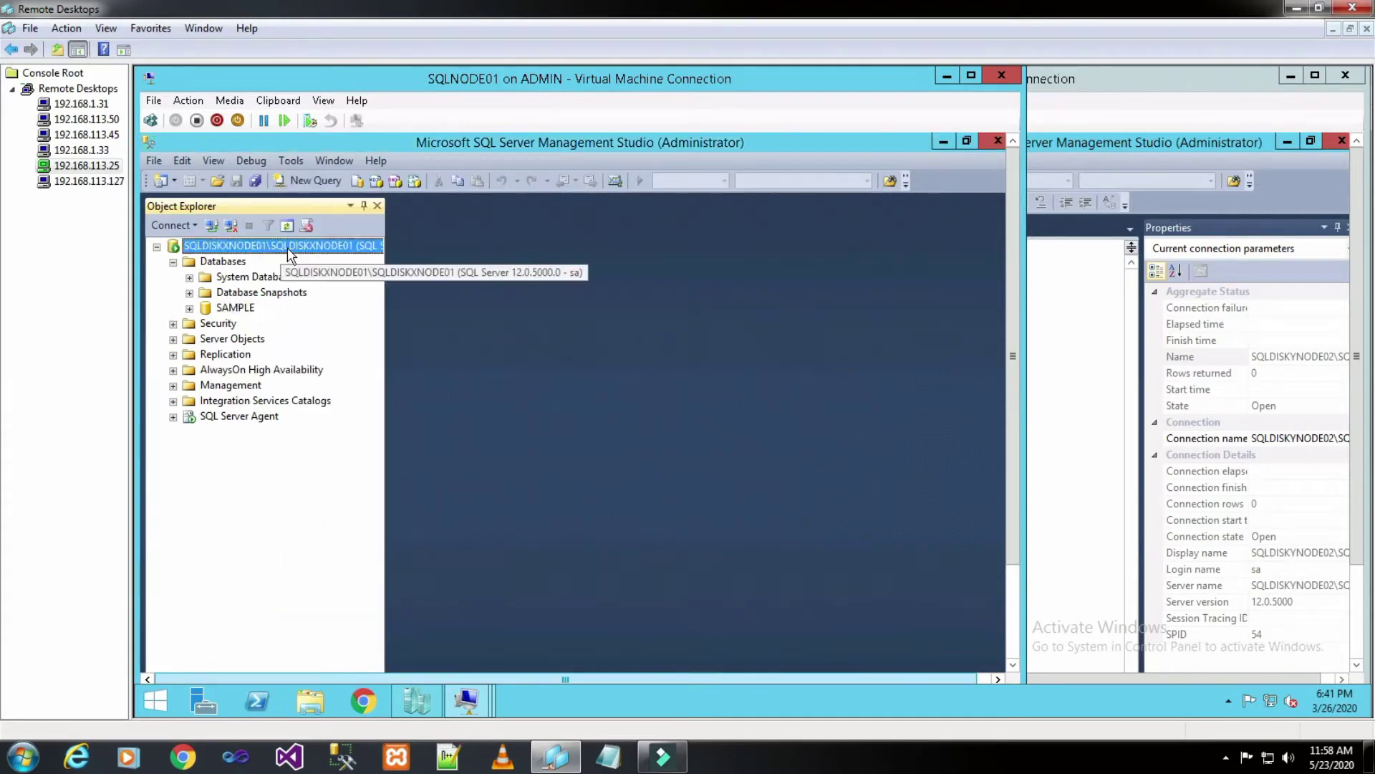
drag(1010, 332, 1017, 409)
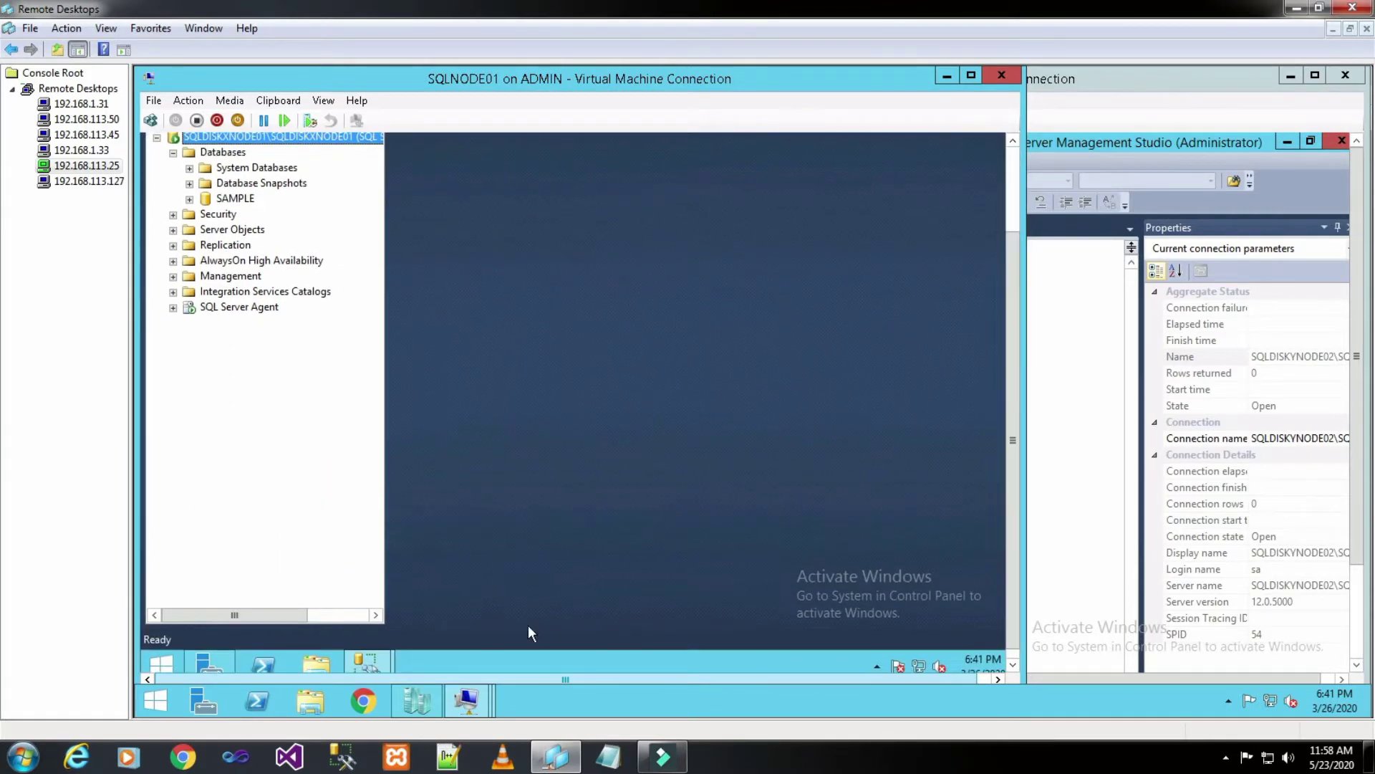
mouse_move(367, 655)
click(509, 571)
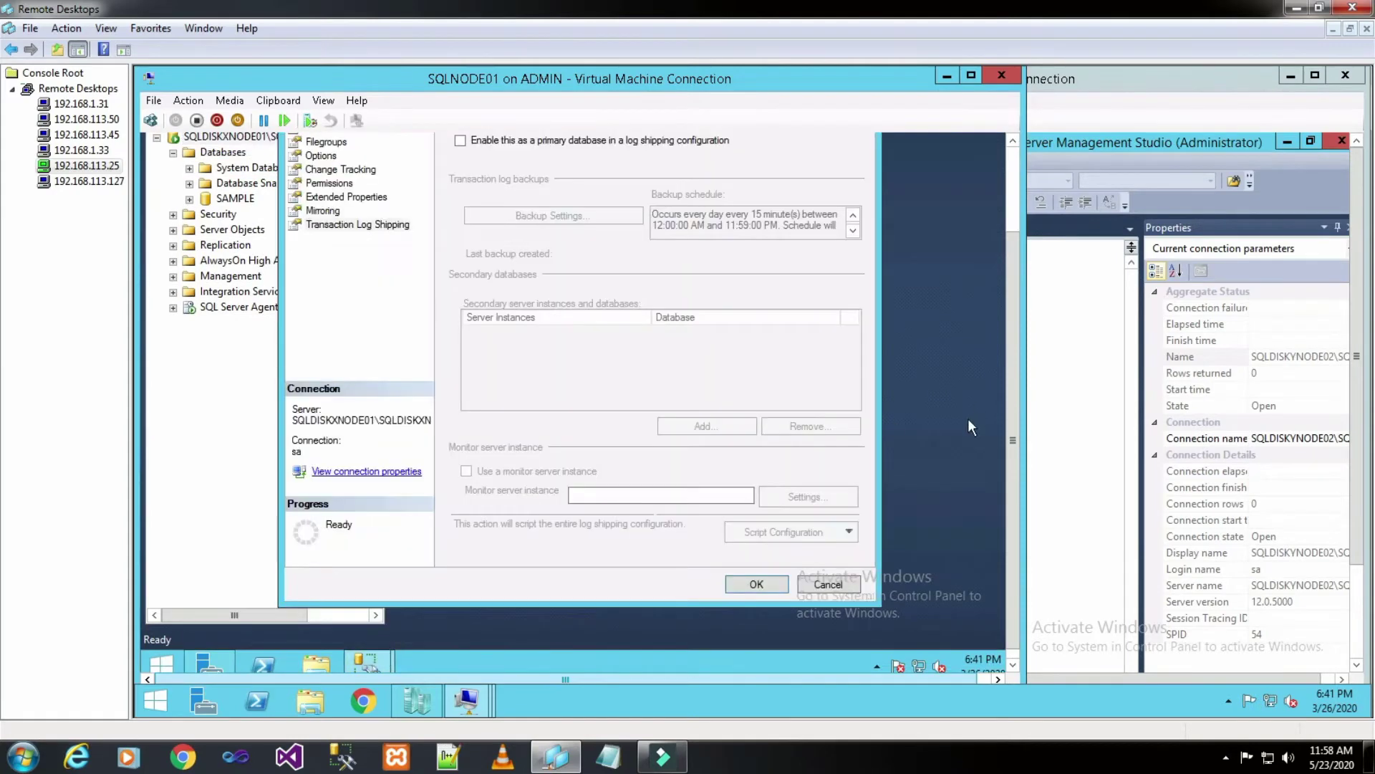
Step: Enable SAMPLE as a primary database in a log shipping configuration and review its default backup schedule
drag(1012, 424, 1010, 350)
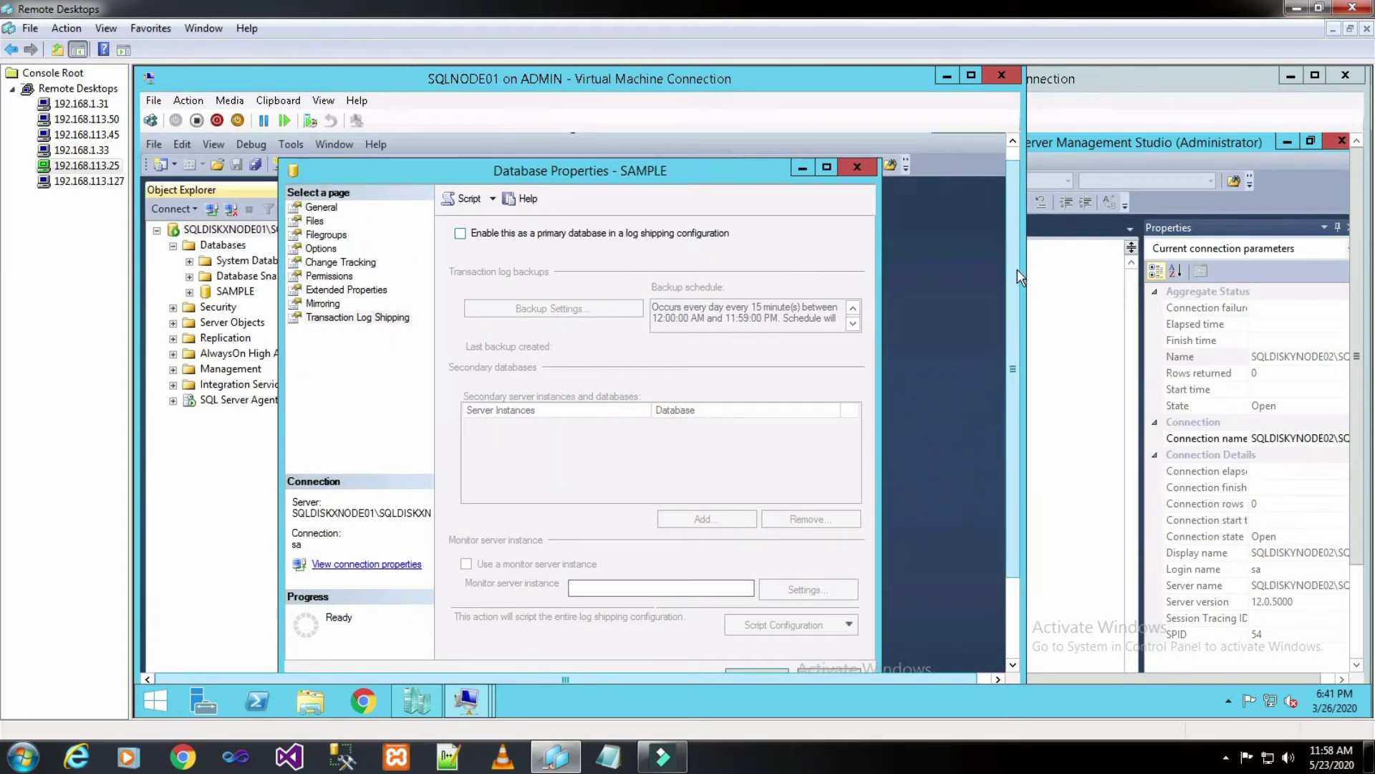
drag(1016, 268, 1017, 290)
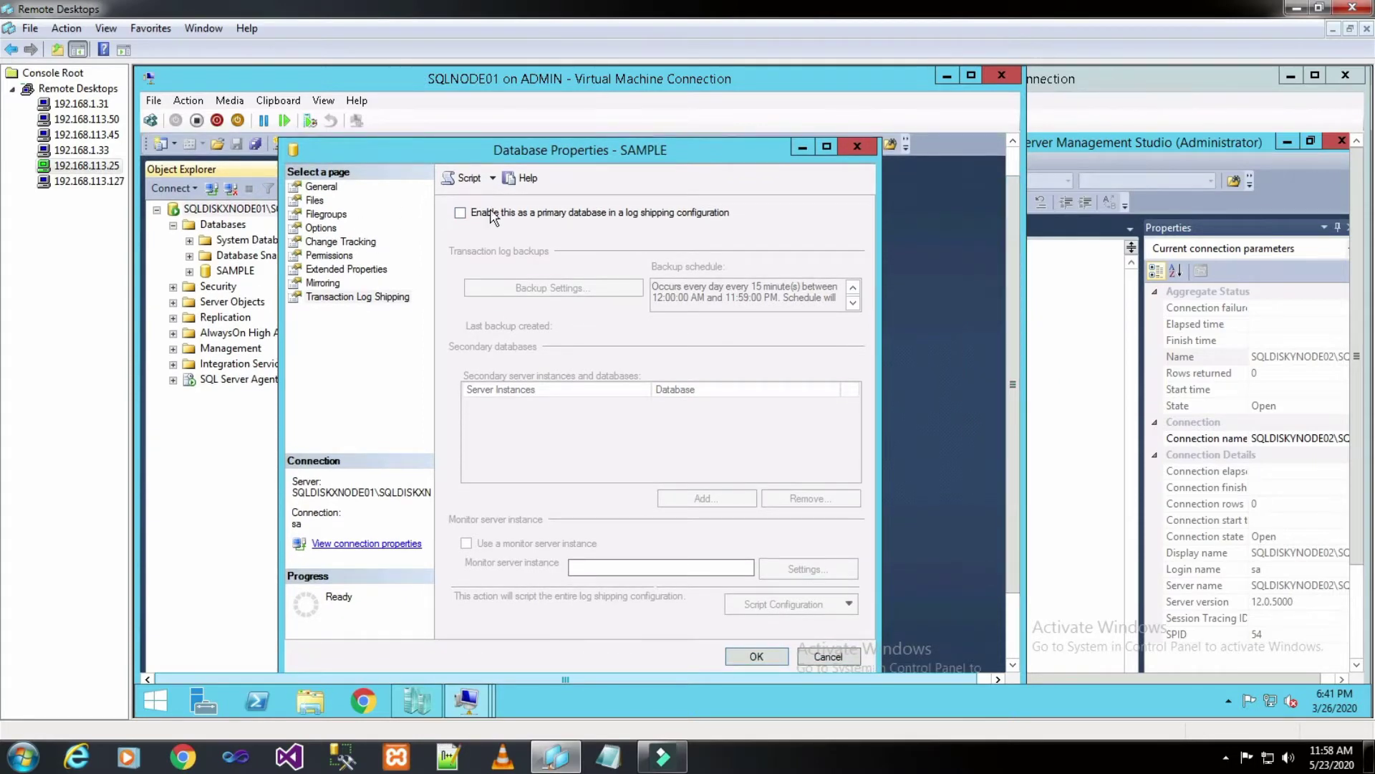
click(461, 213)
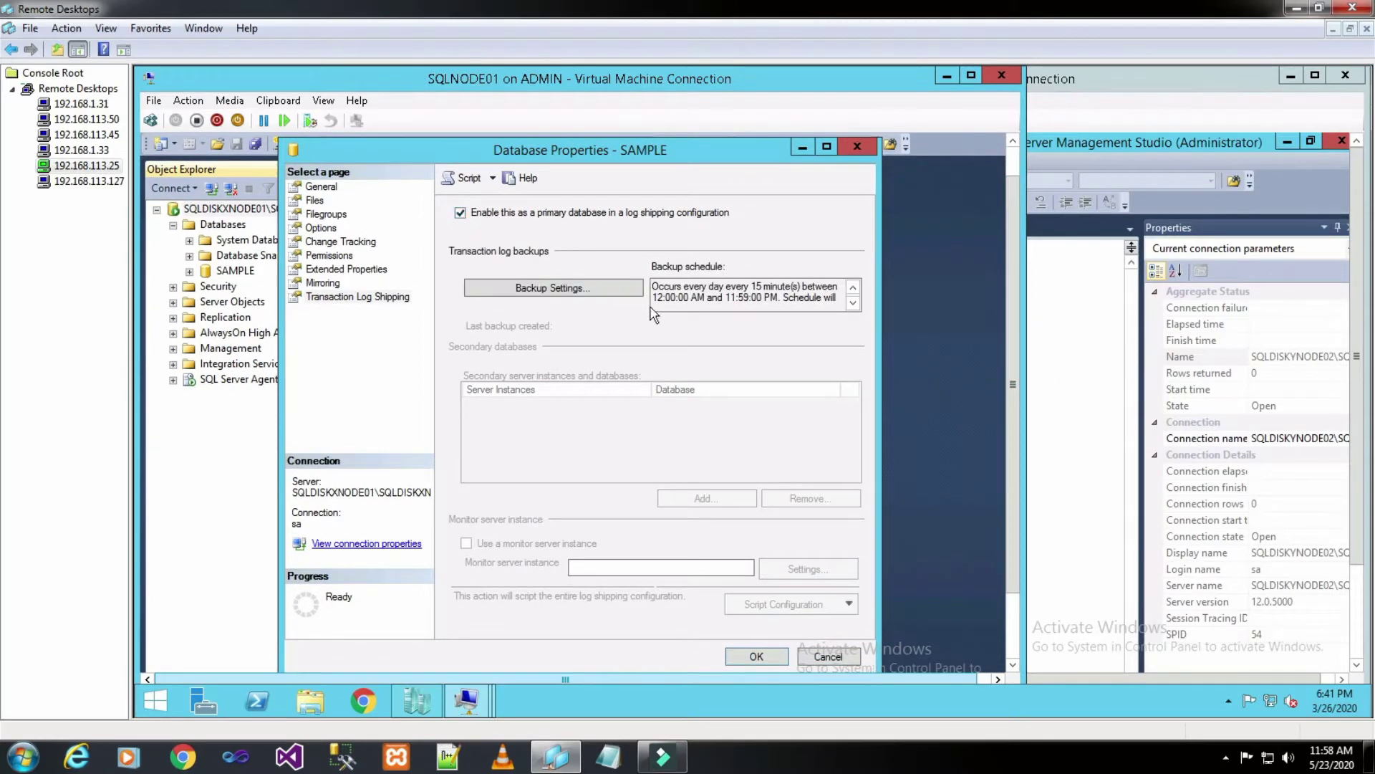
drag(654, 286, 832, 301)
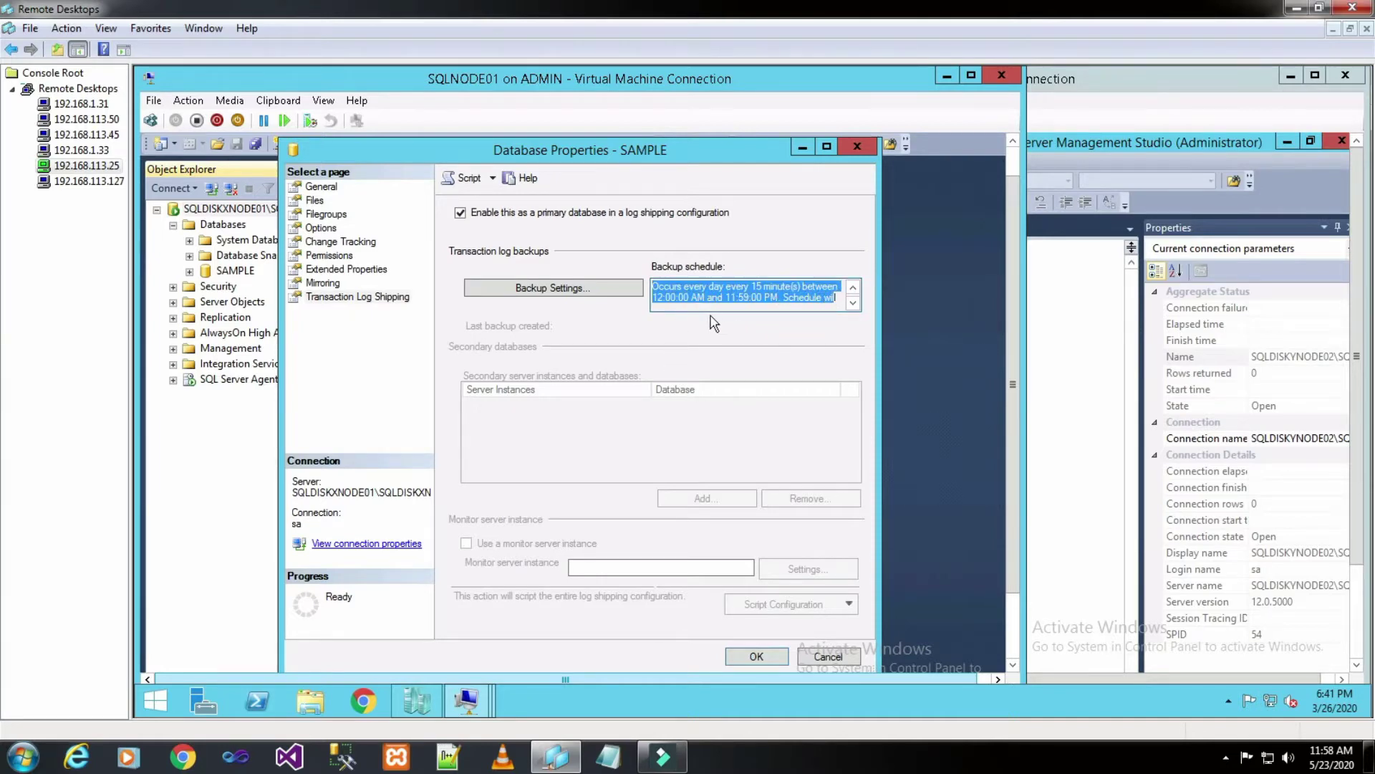
Step: Open the transaction log backup settings for SAMPLE, keep that dialog in front, and review its folder, retention, job and compression options
click(593, 289)
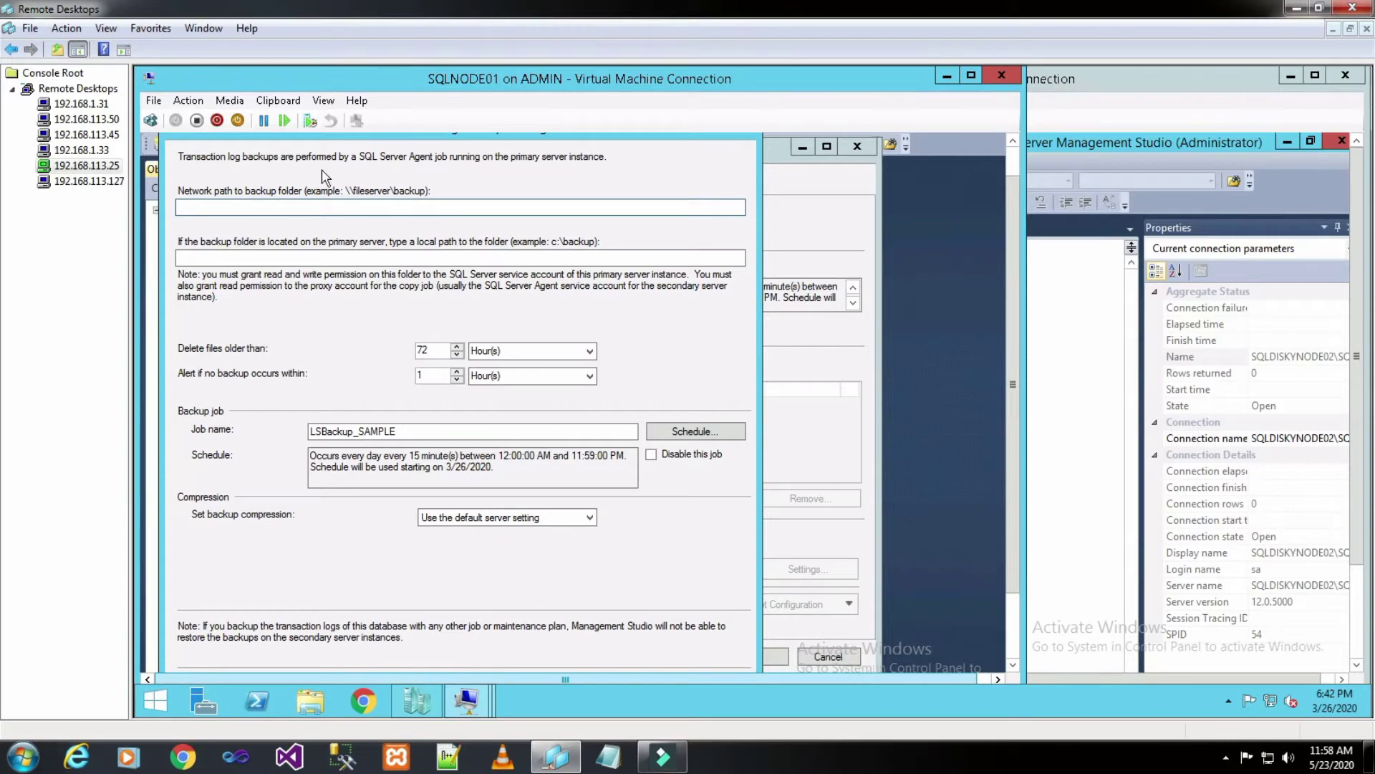
drag(295, 135, 381, 139)
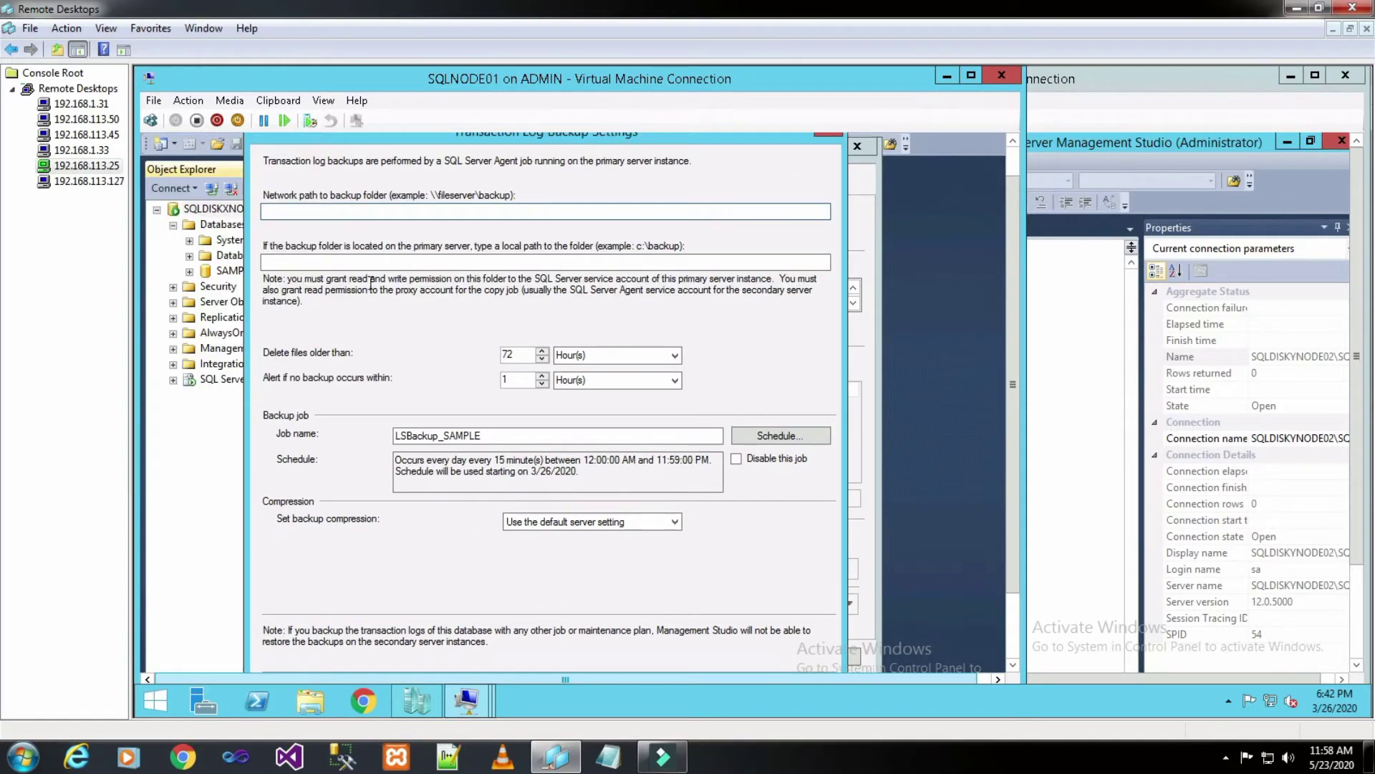
click(225, 384)
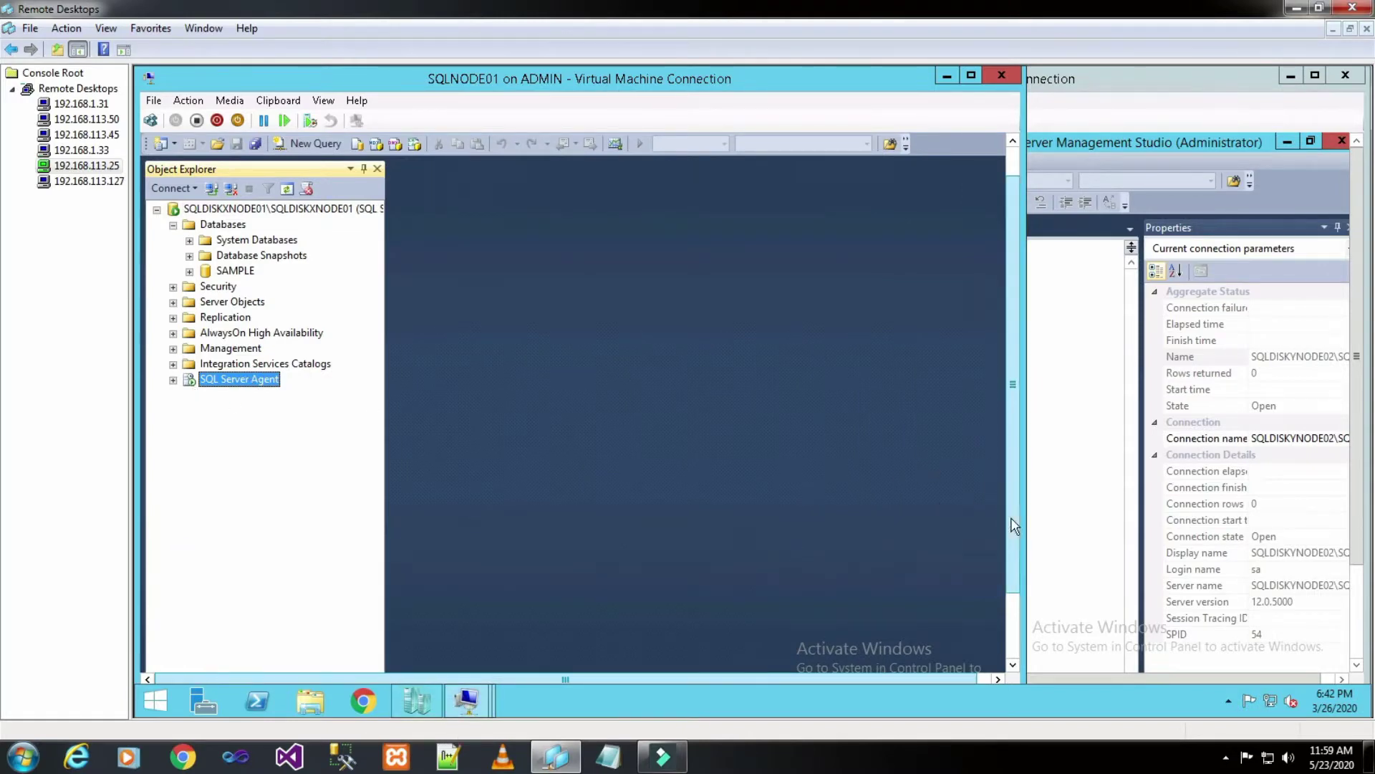
drag(1013, 520, 1013, 570)
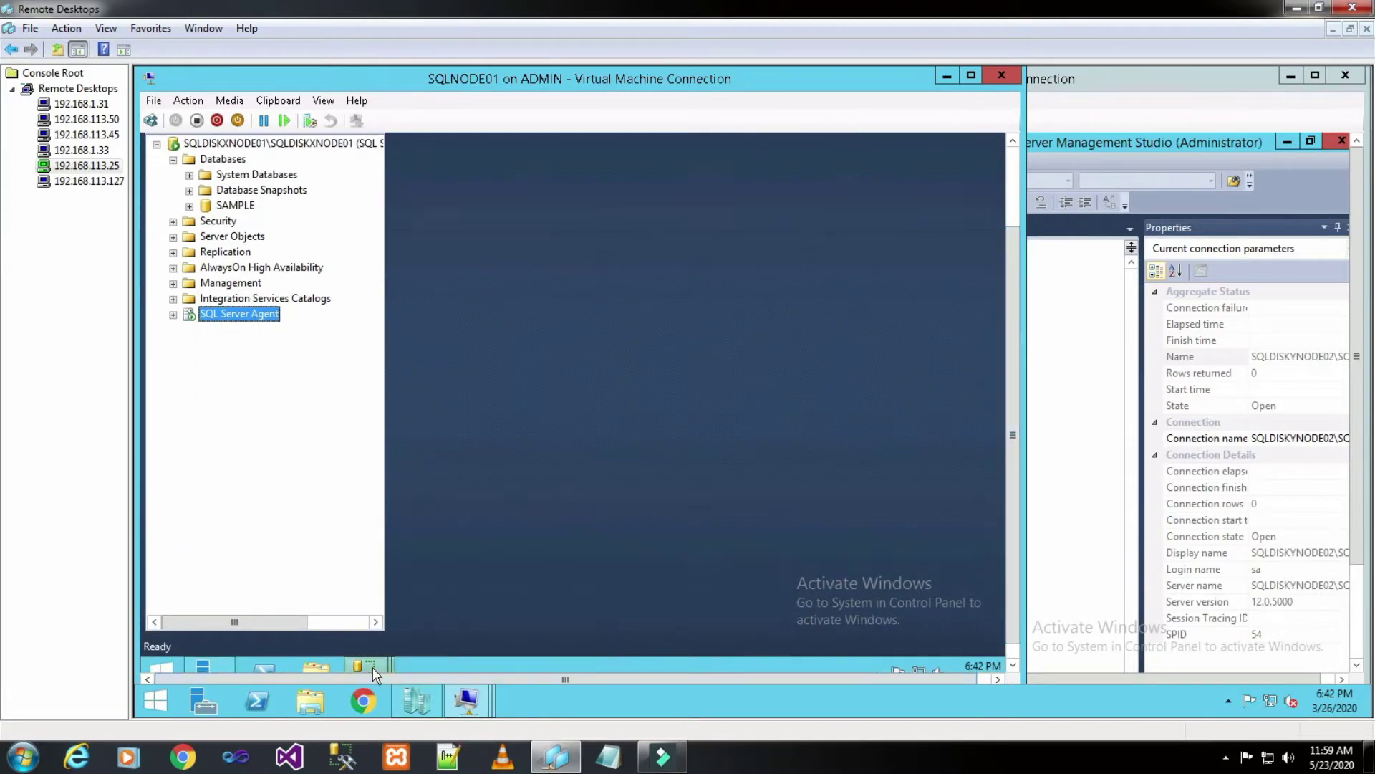
click(371, 670)
click(637, 581)
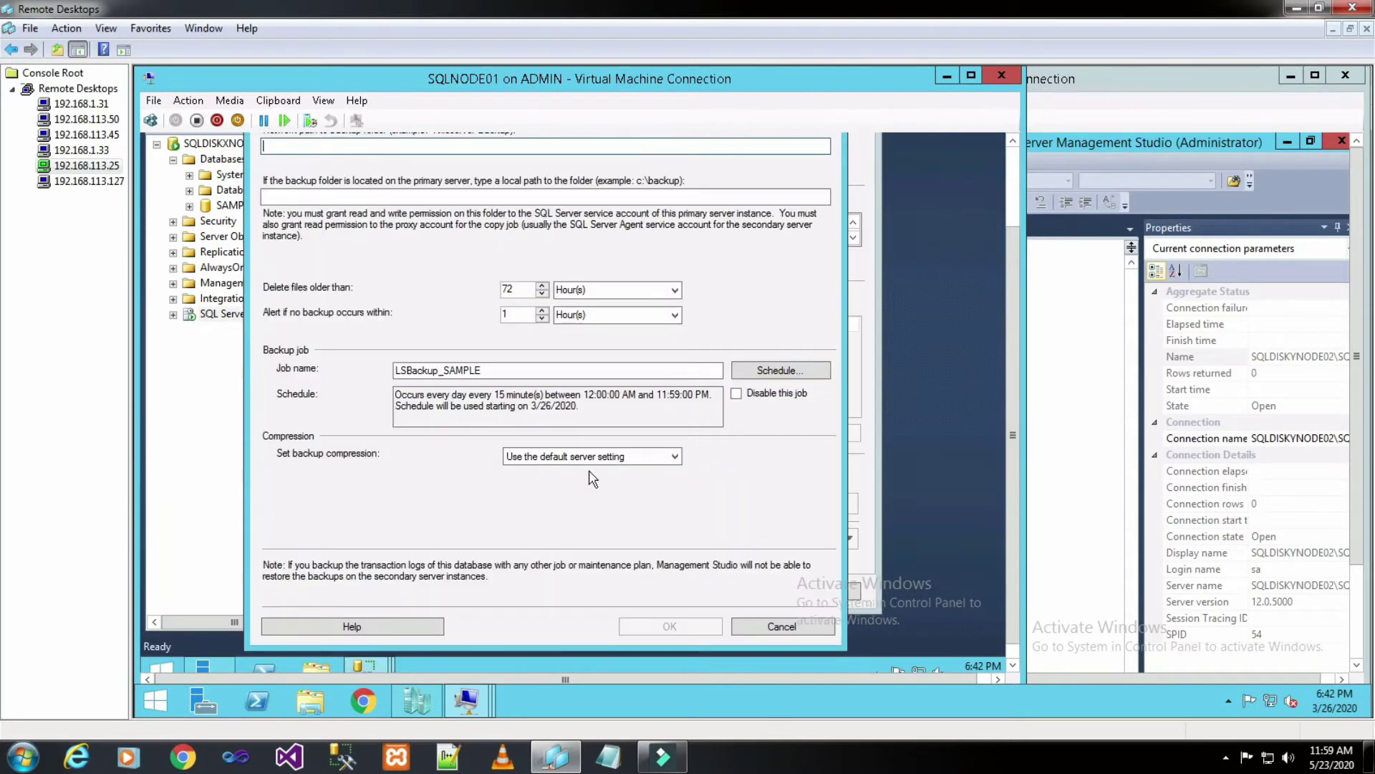
drag(1014, 443, 1011, 414)
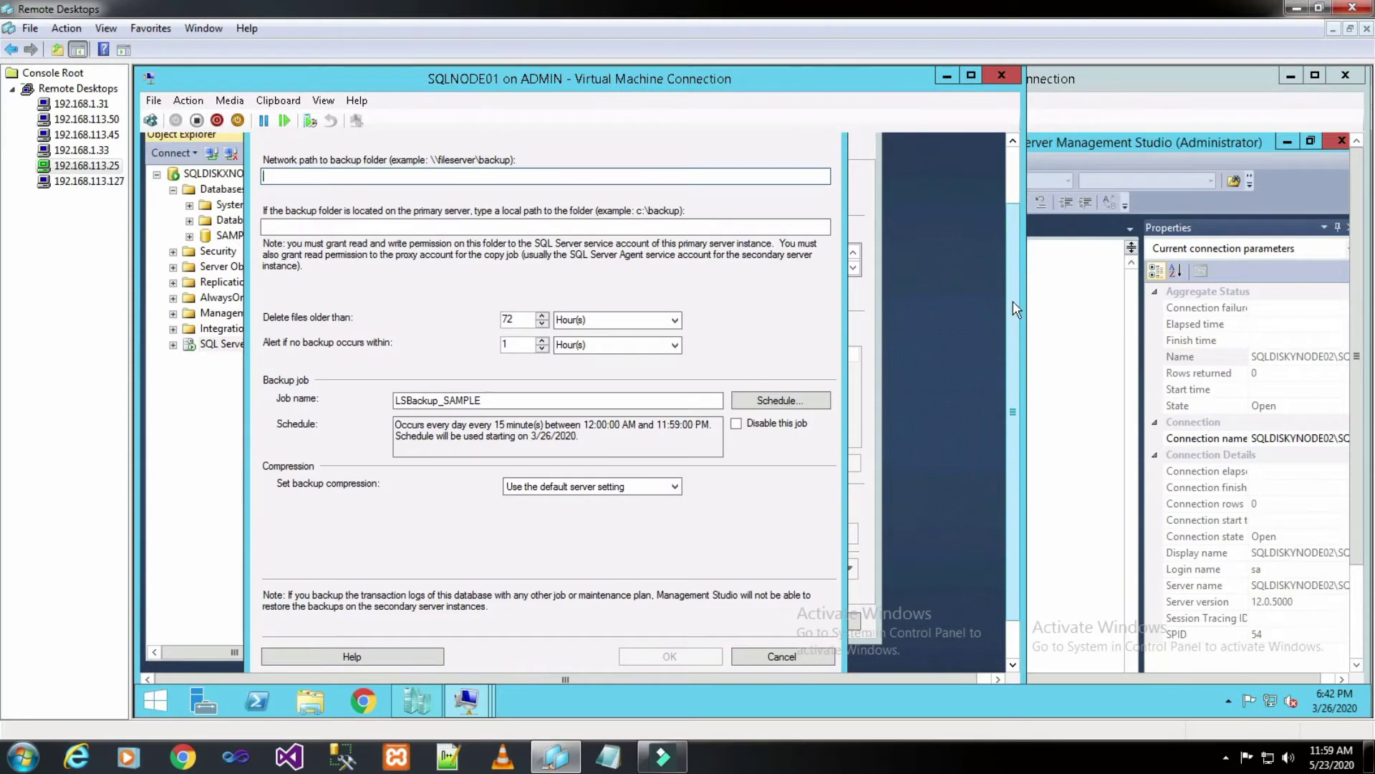
drag(1013, 301, 1008, 267)
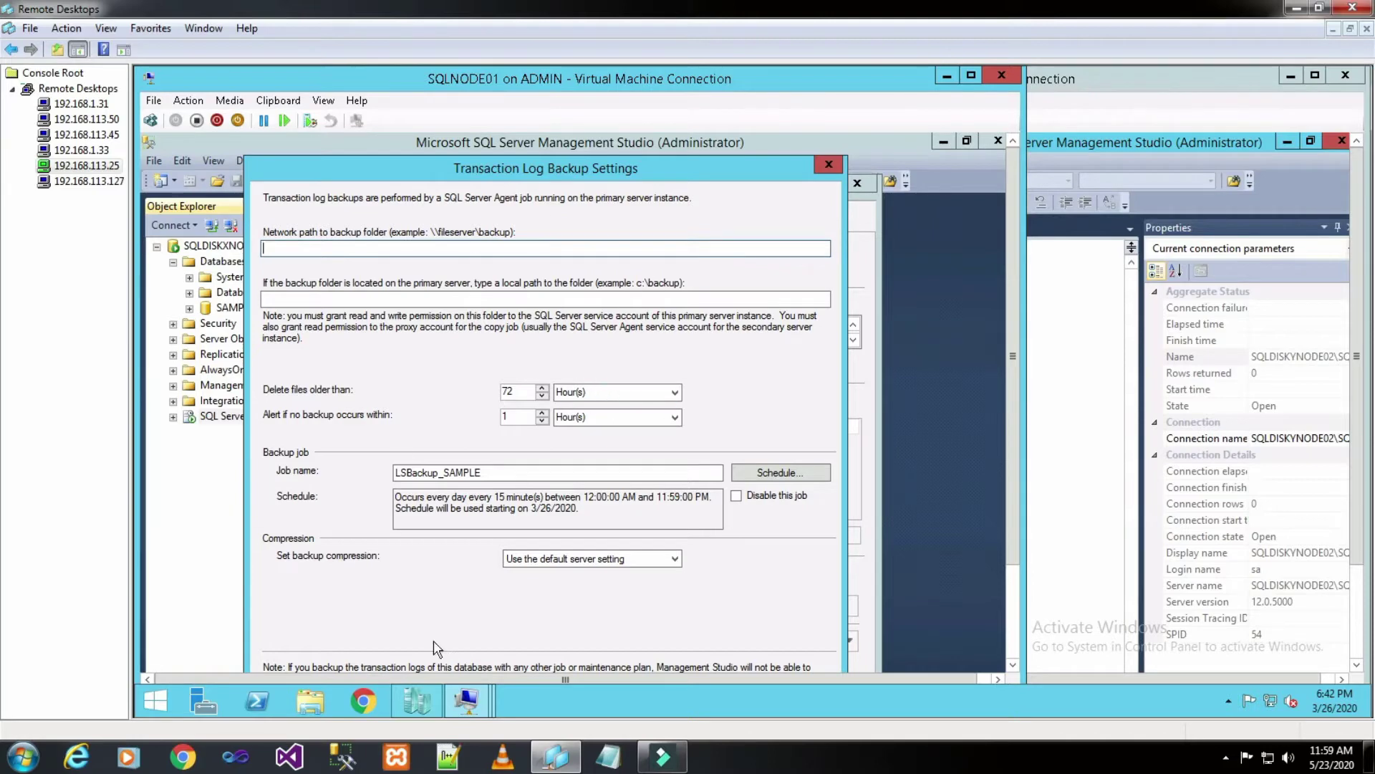
drag(1013, 459, 1013, 530)
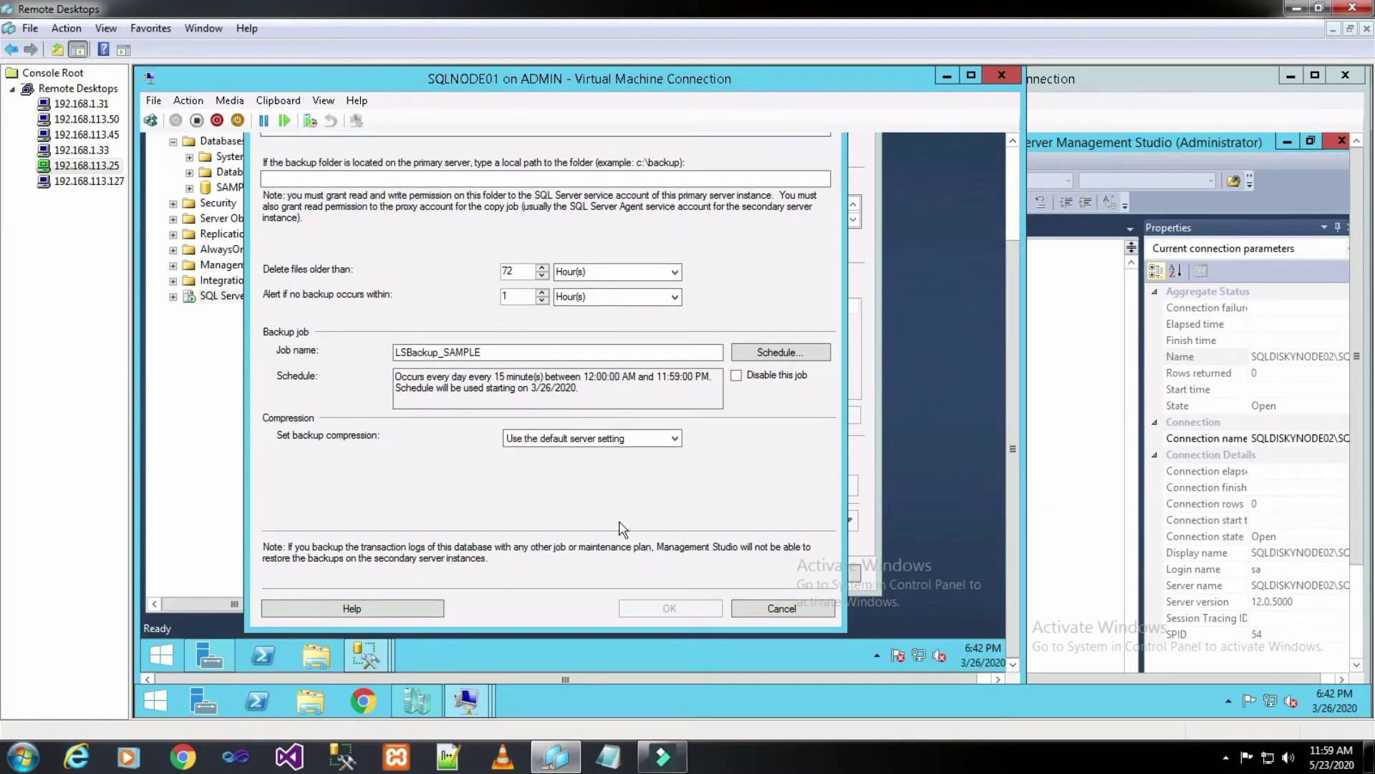
Step: Check the drives available on SQLNODE01 in This PC, then close the file window
click(180, 655)
key(Escape)
key(super+e)
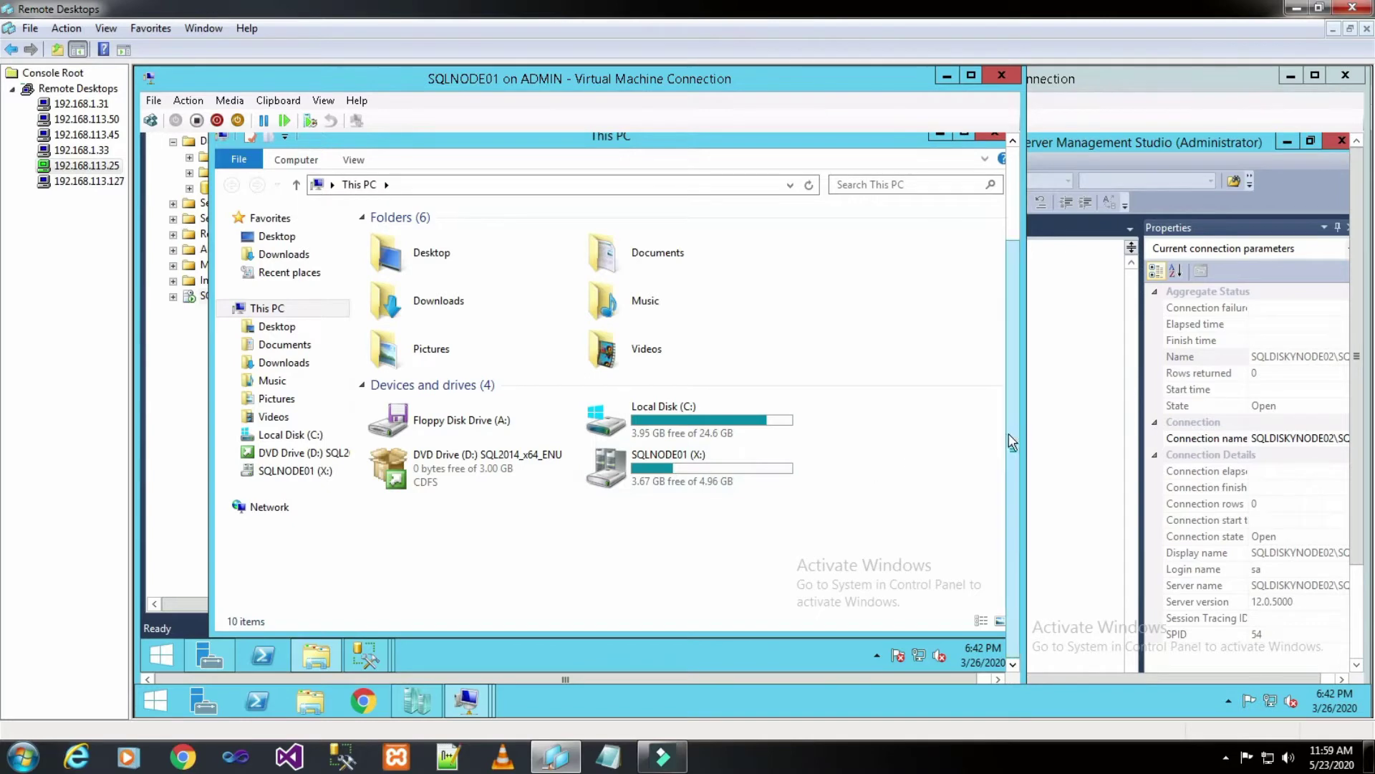
drag(1015, 437, 998, 355)
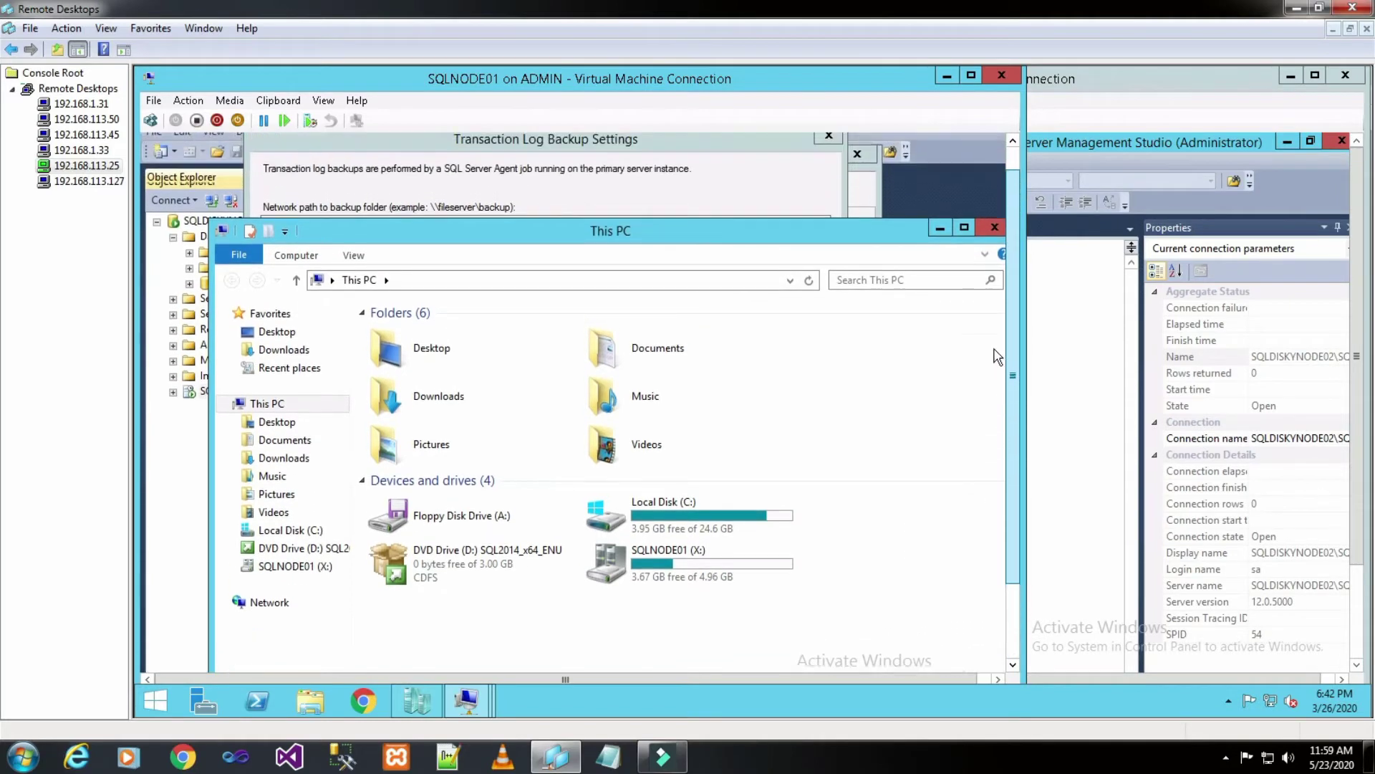
click(993, 249)
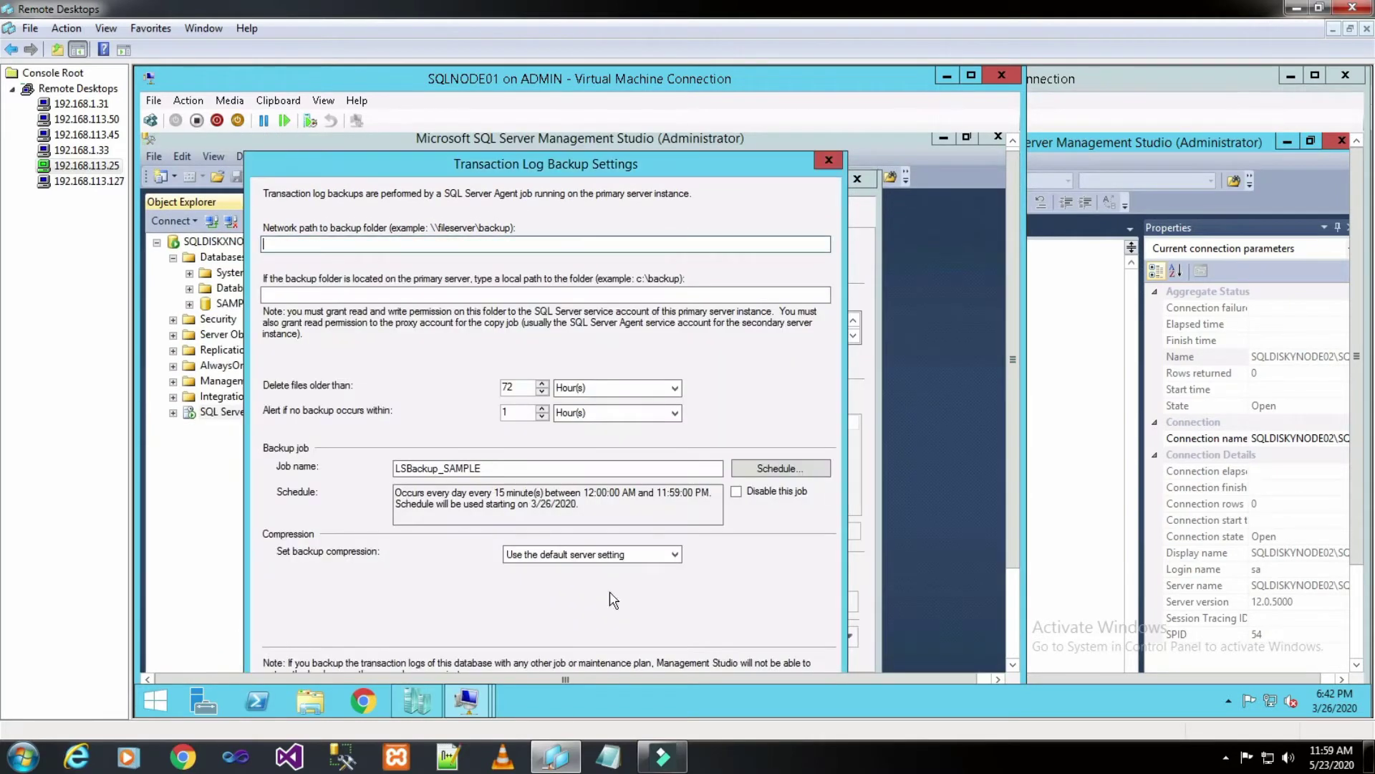
Step: Switch to Failover Cluster Manager on SQLADMIN and check which node owns the MSDTC role
mouse_move(477, 708)
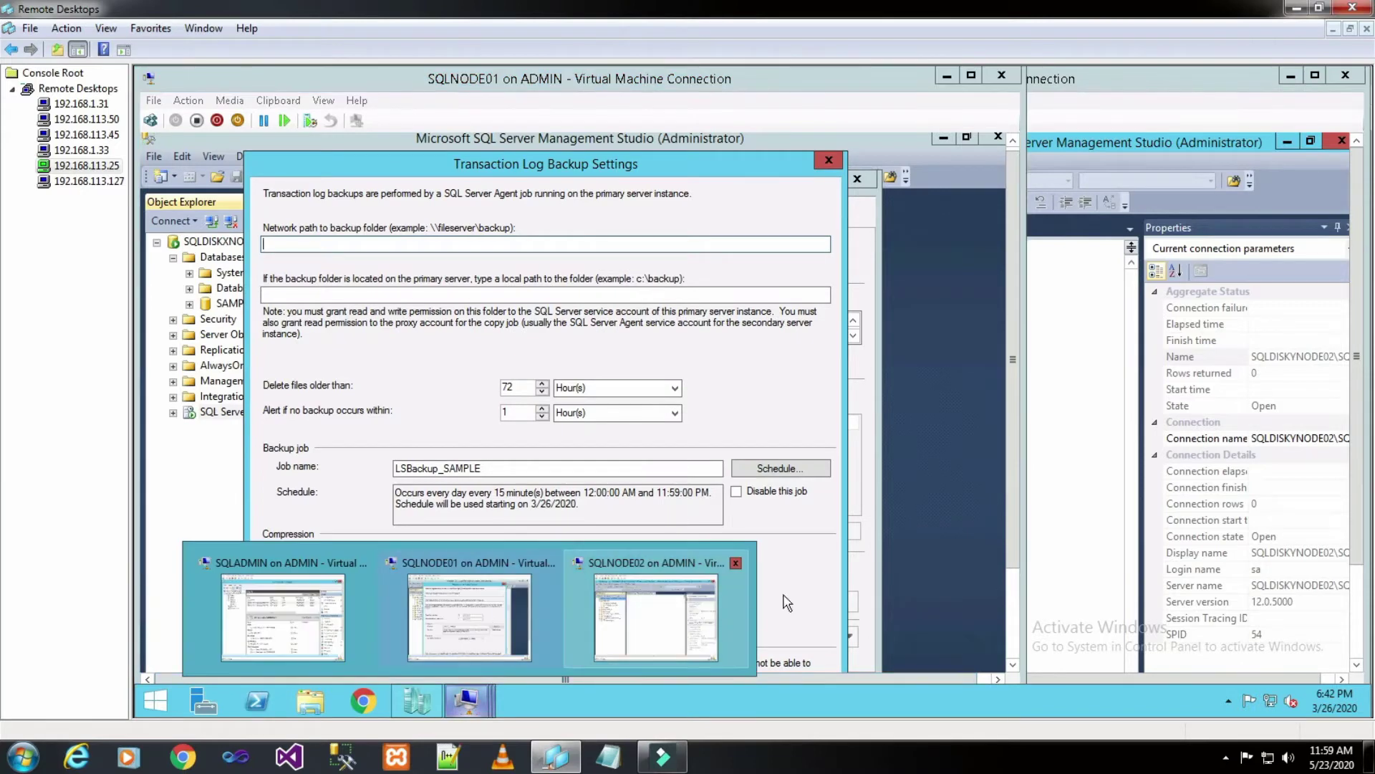
click(306, 637)
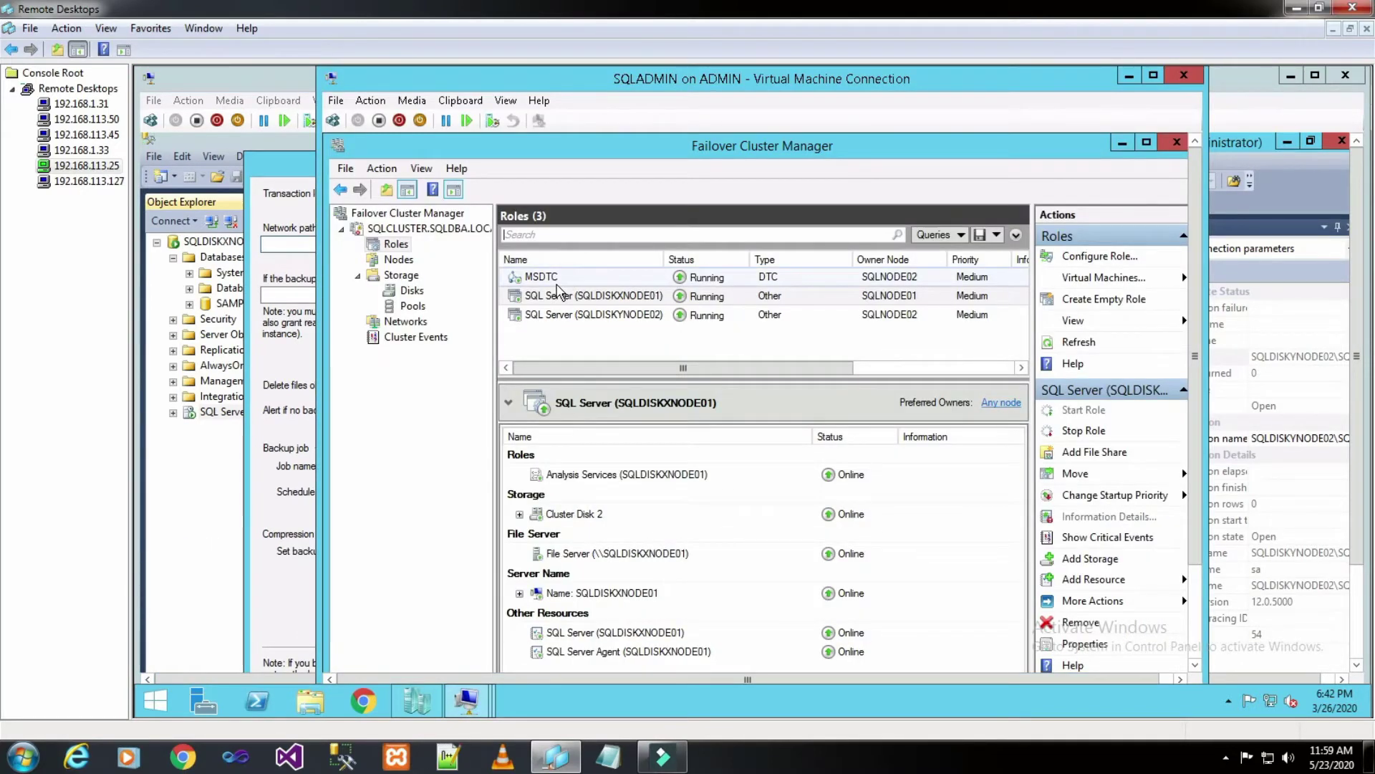
click(548, 277)
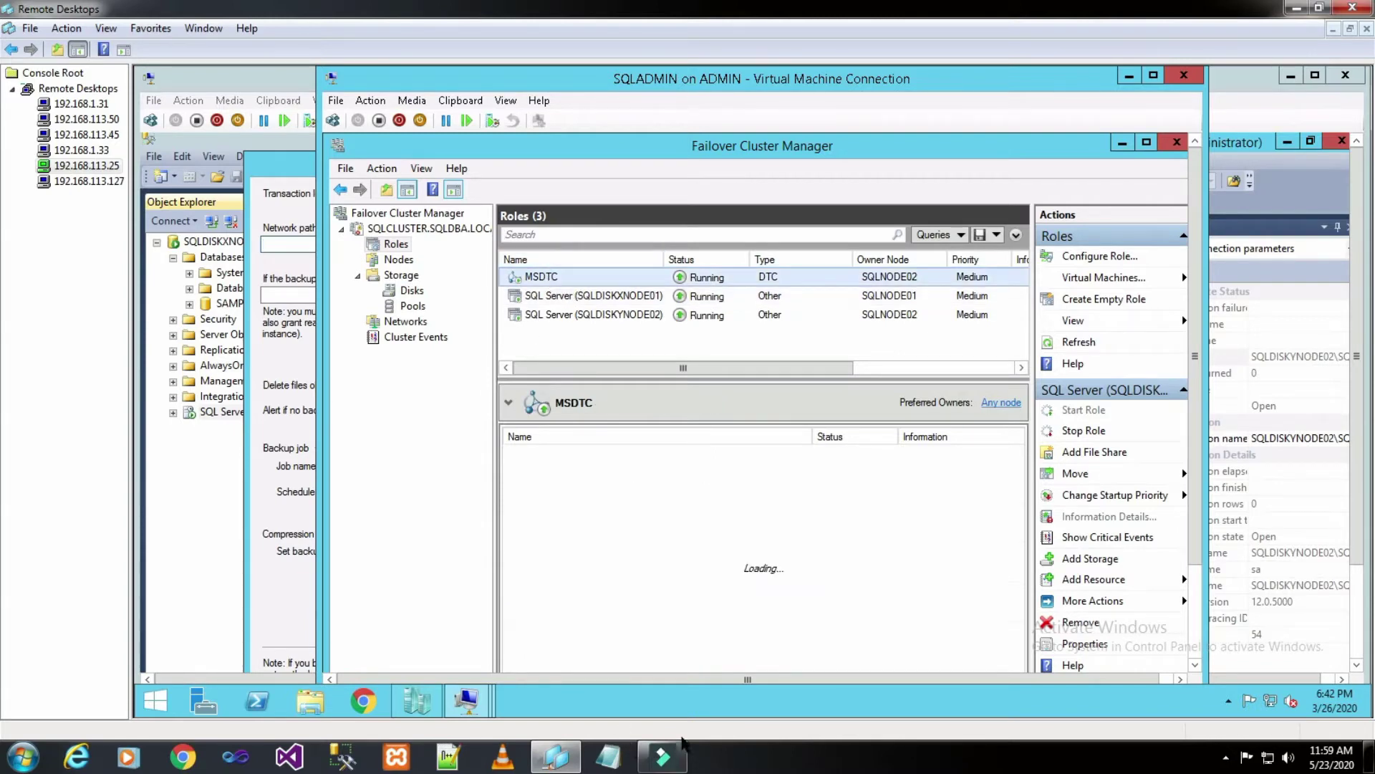
Step: Switch to SQLNODE02 and open the MSDTC (M:) drive from This PC
mouse_move(478, 709)
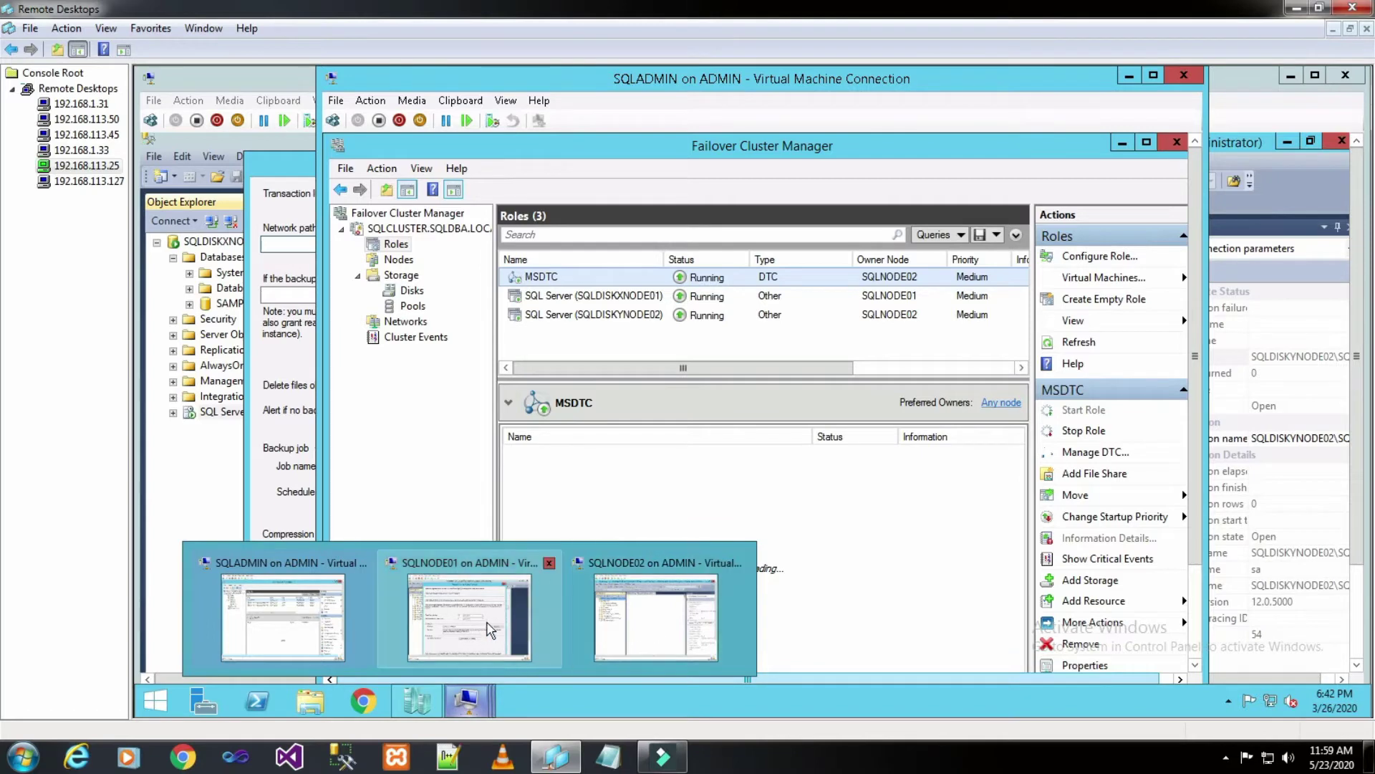
click(646, 634)
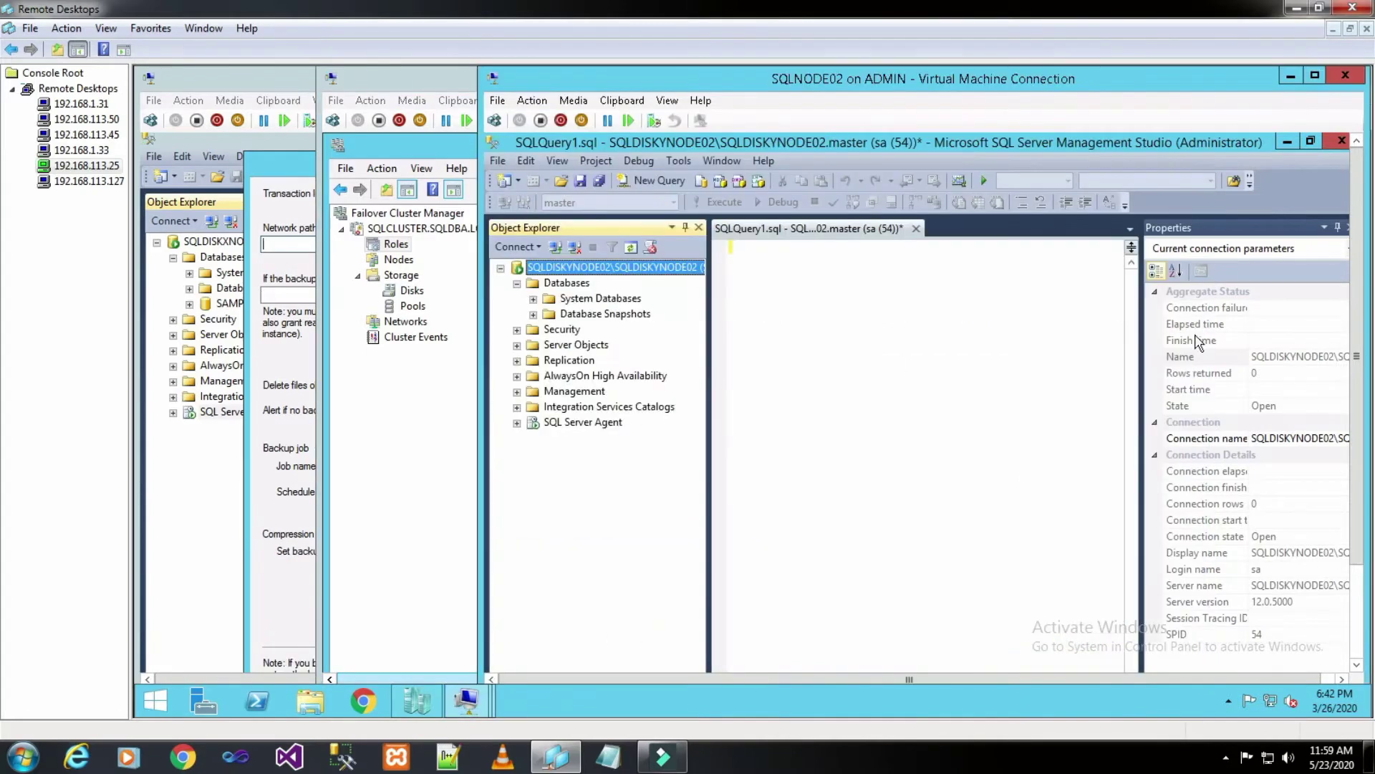
drag(1356, 357, 1356, 449)
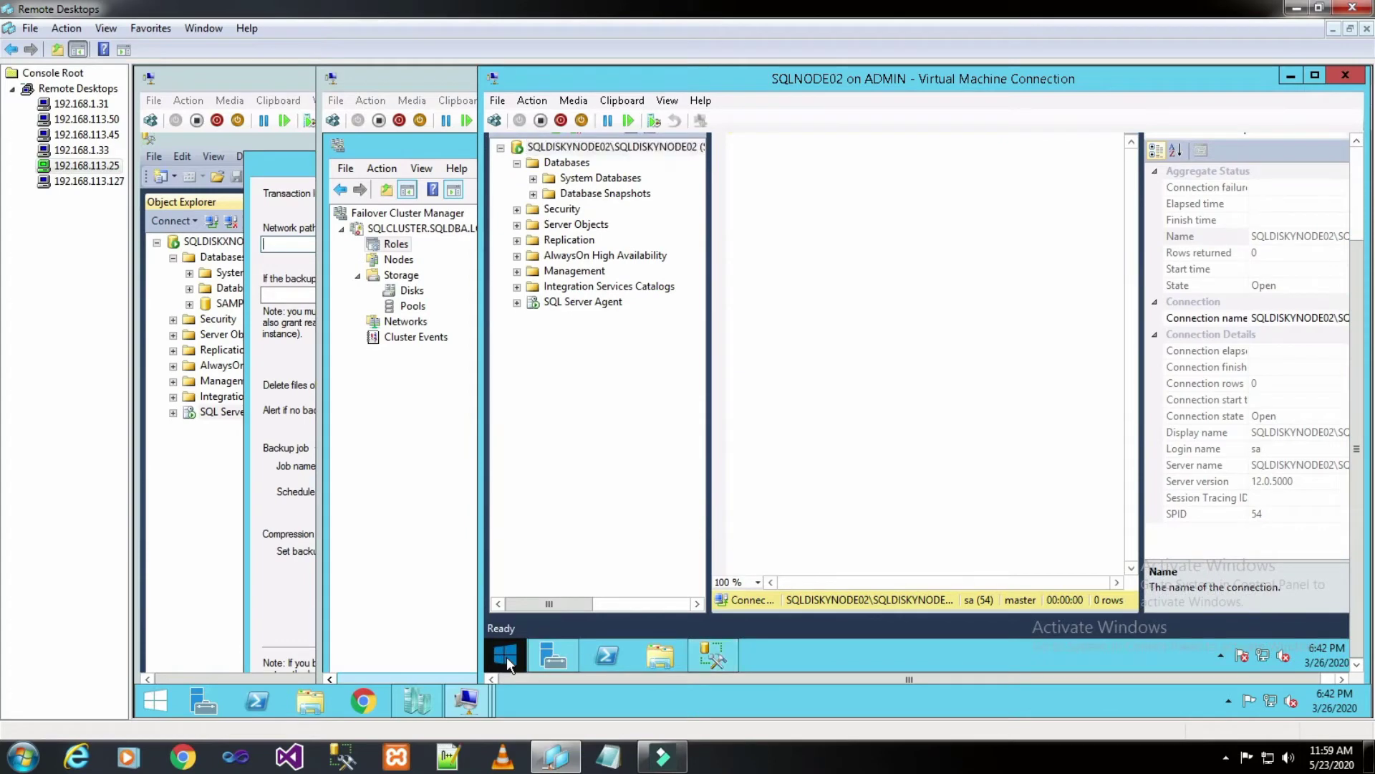
click(505, 656)
click(506, 656)
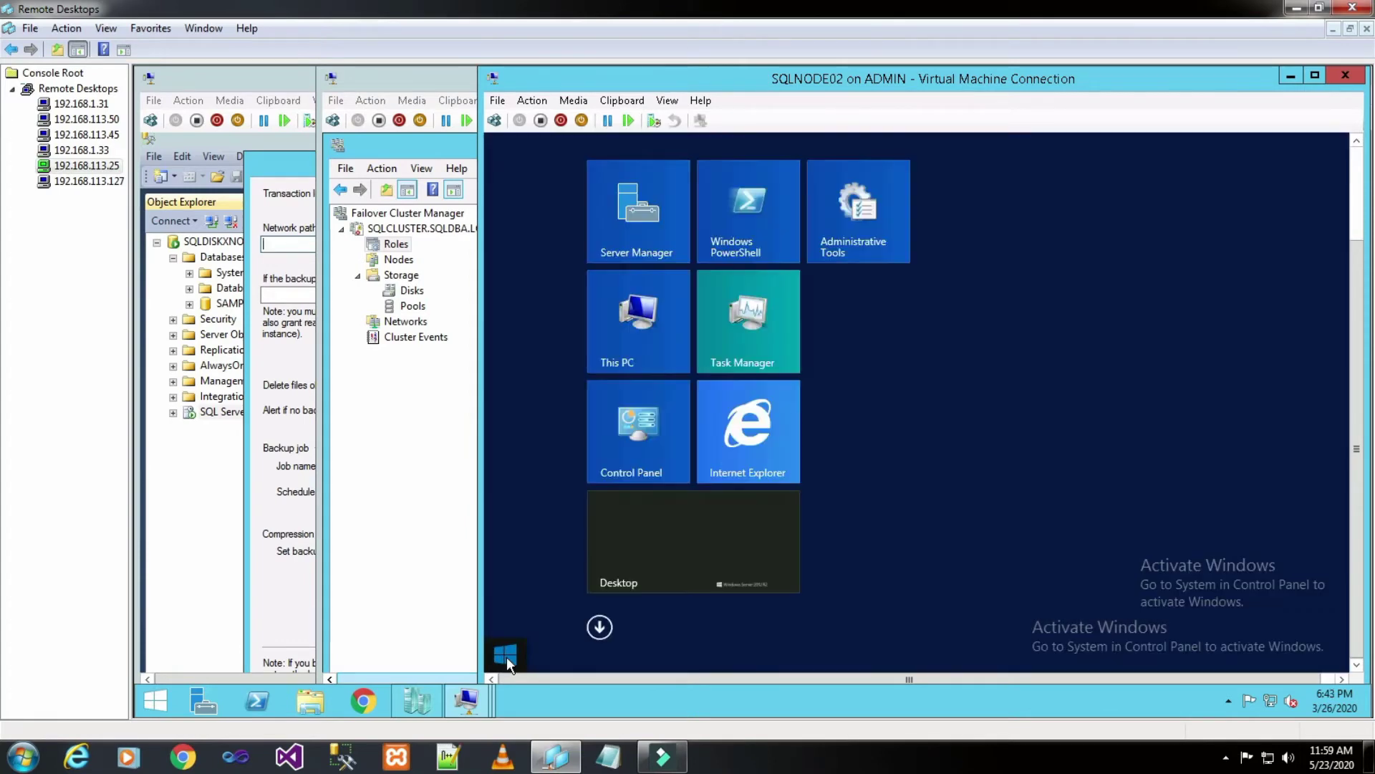
click(660, 313)
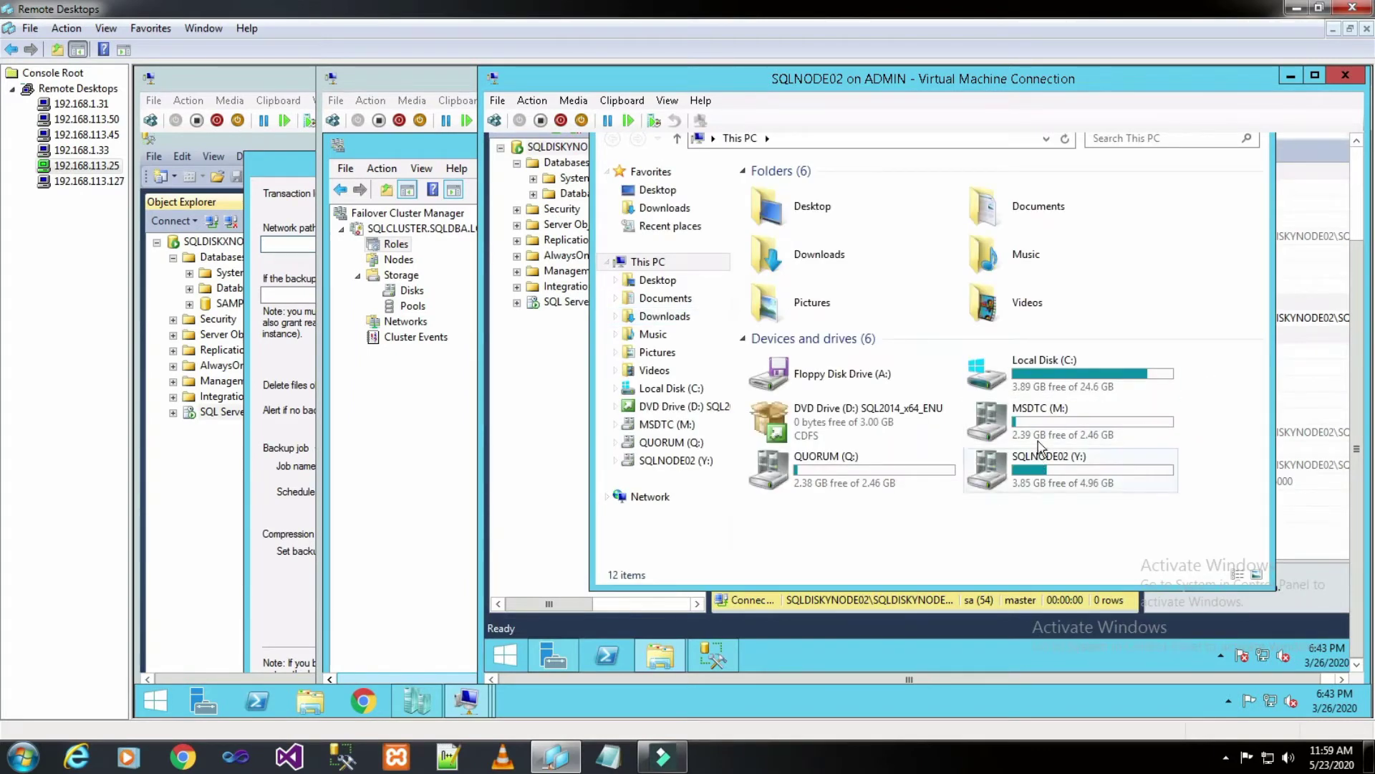
click(1053, 429)
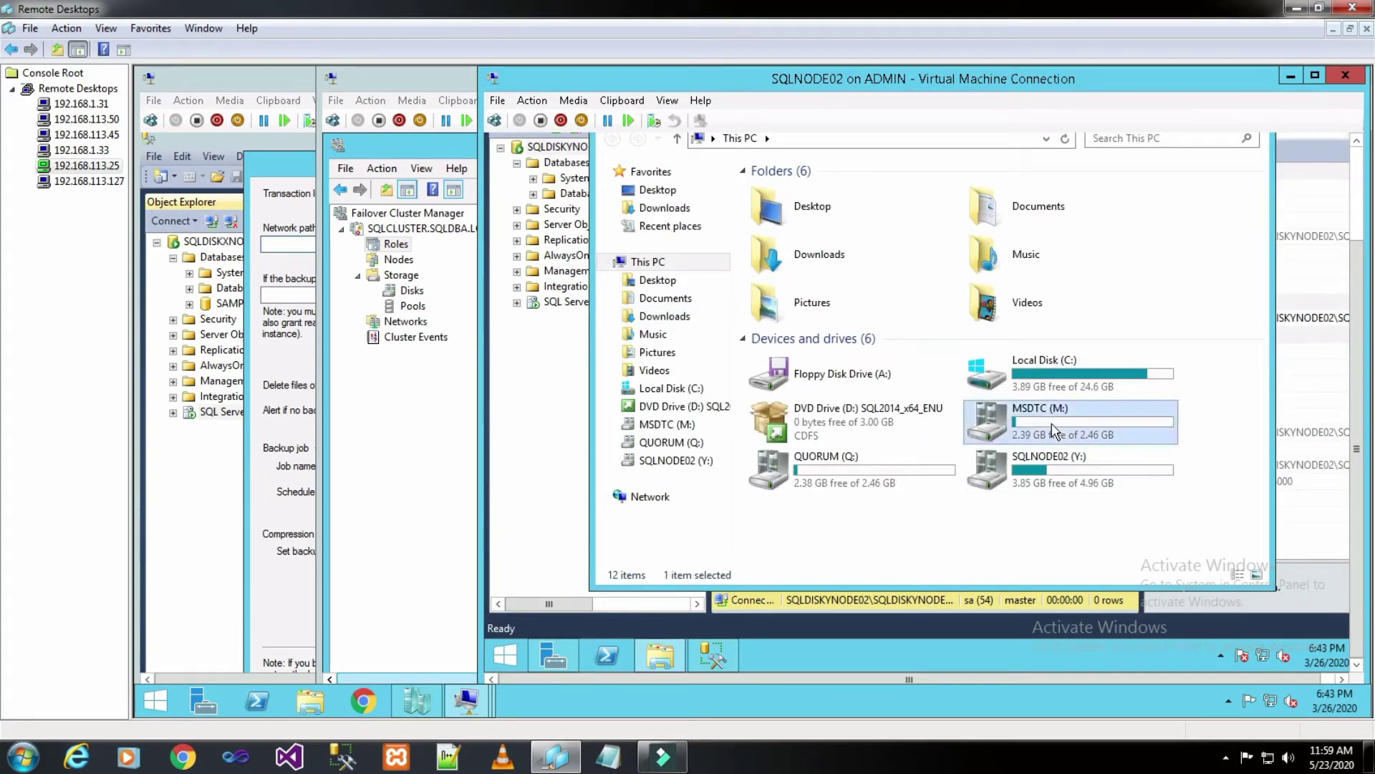
double_click(1053, 430)
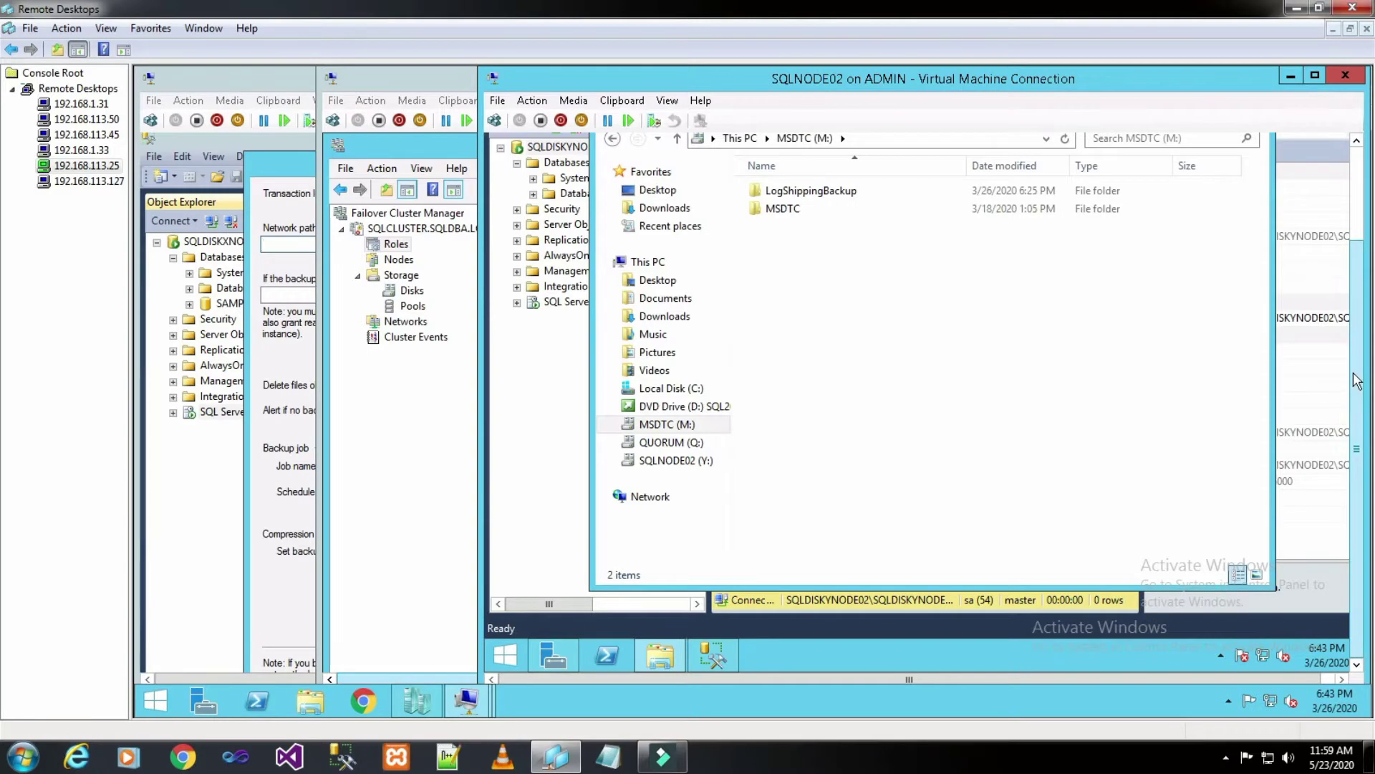
Step: Check the shared network path in the LogShippingBackup folder's properties on the M: drive, then close the properties
drag(1356, 372, 1356, 294)
click(871, 308)
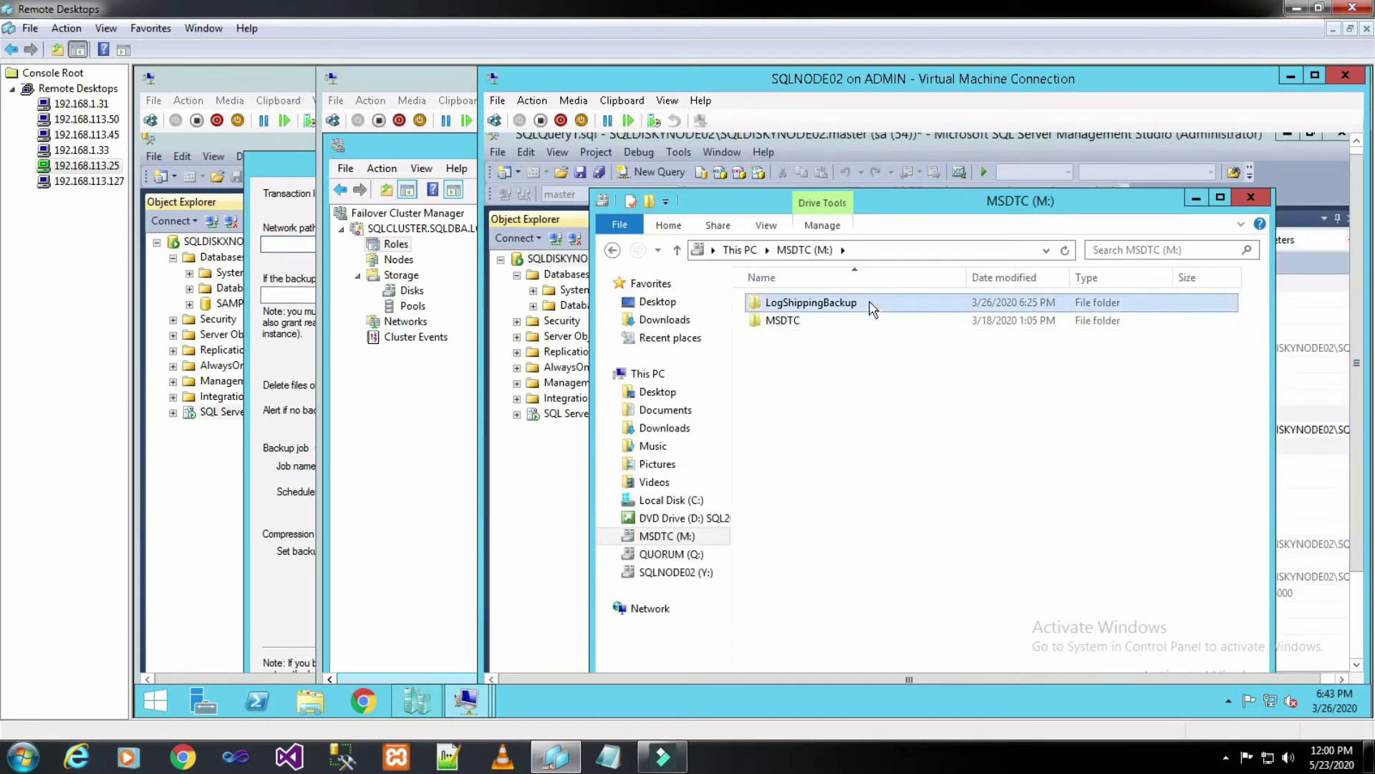
right_click(871, 308)
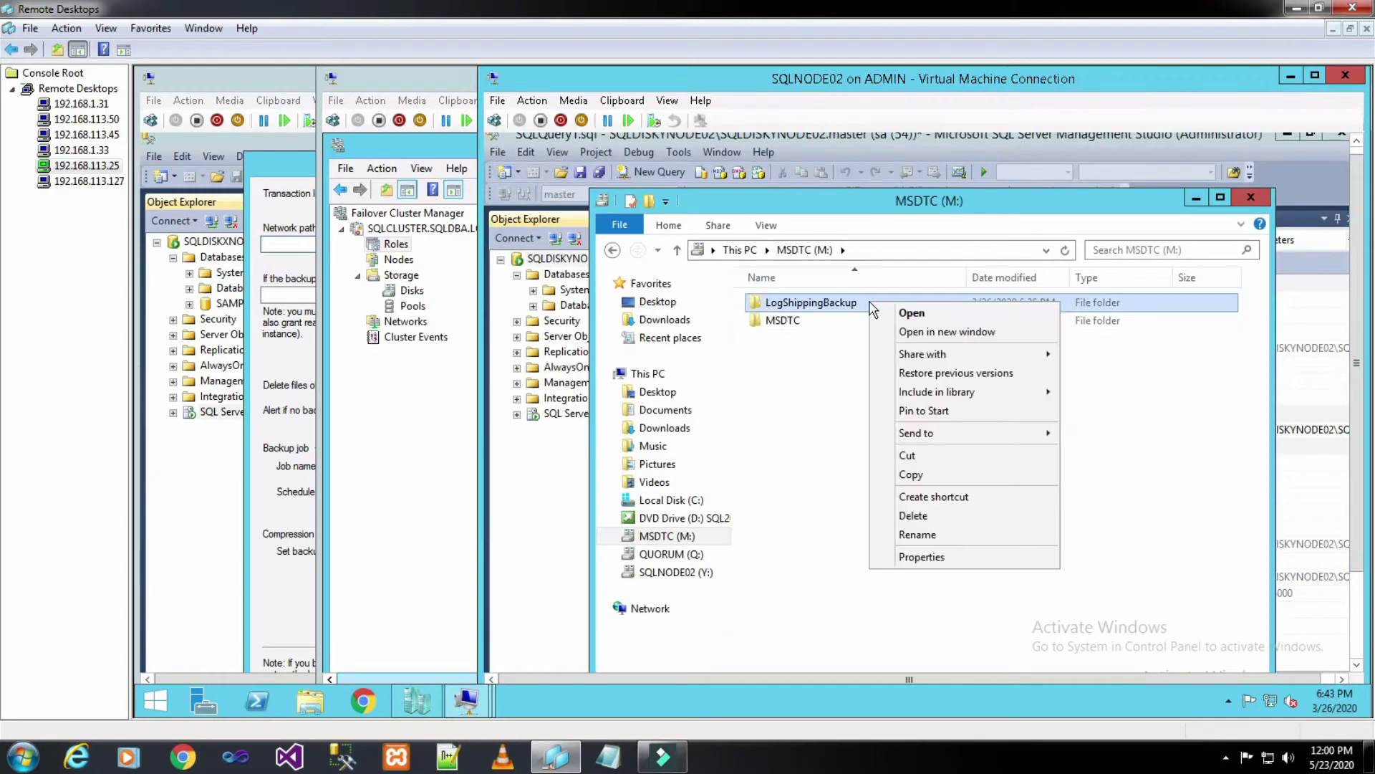
click(978, 559)
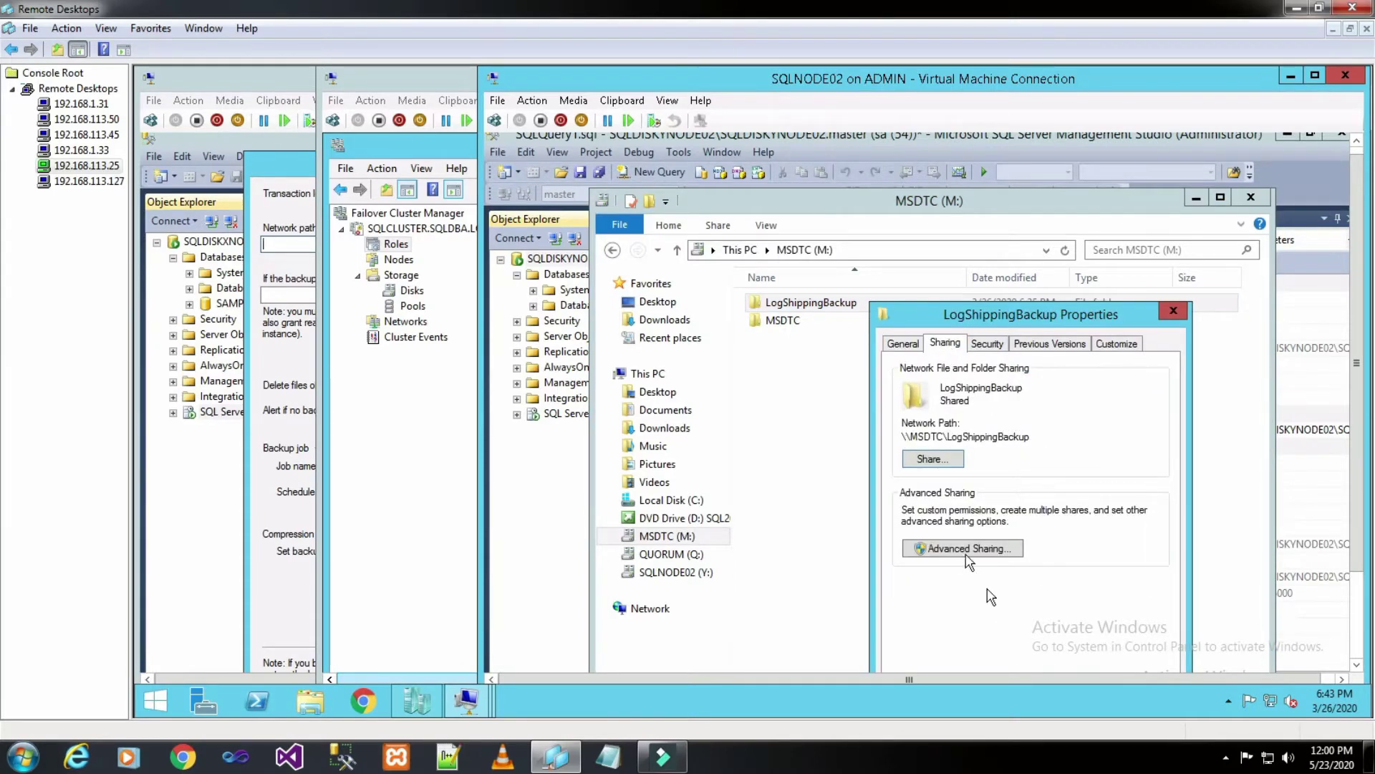
drag(904, 436, 1036, 438)
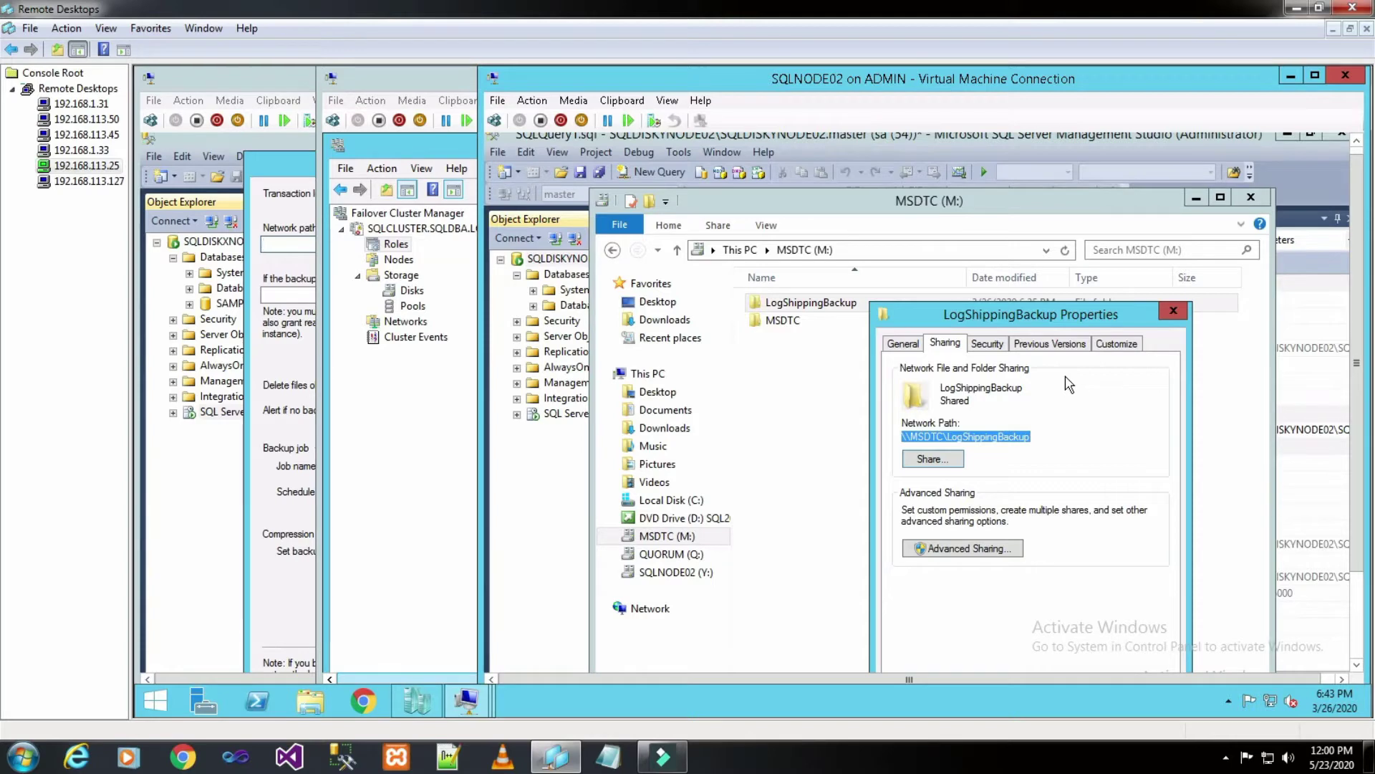
click(1174, 311)
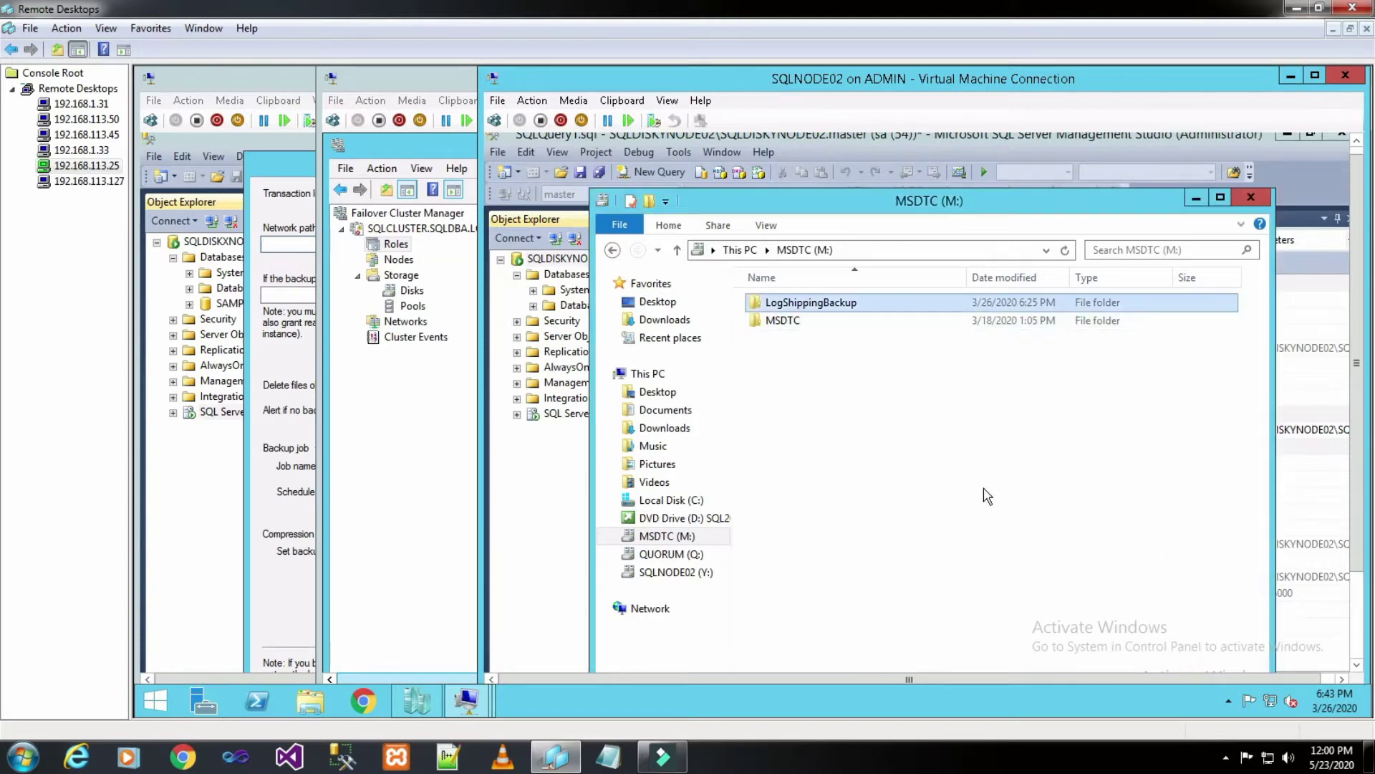
Step: Create a folder on the MSDTC (M:) drive, keeping the default name New folder
right_click(874, 396)
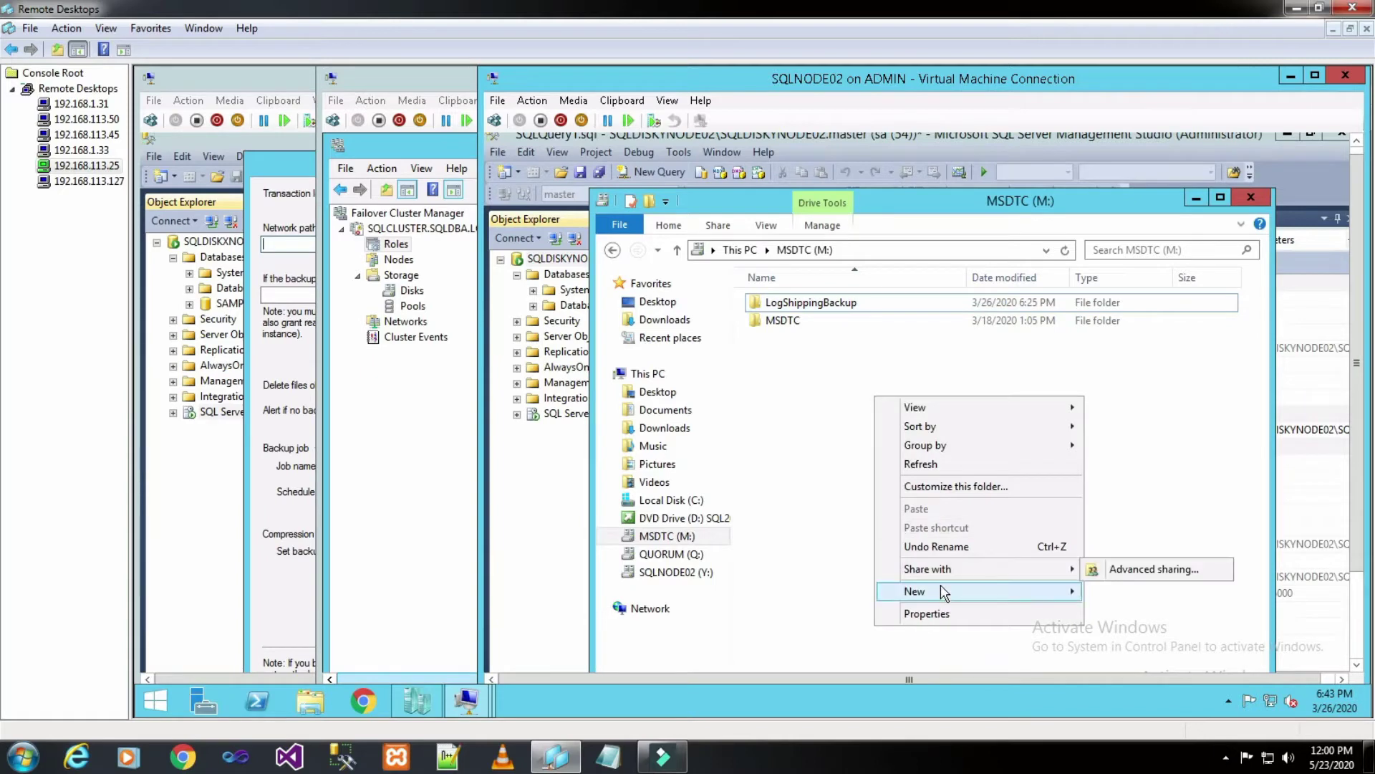
mouse_move(941, 589)
click(1104, 591)
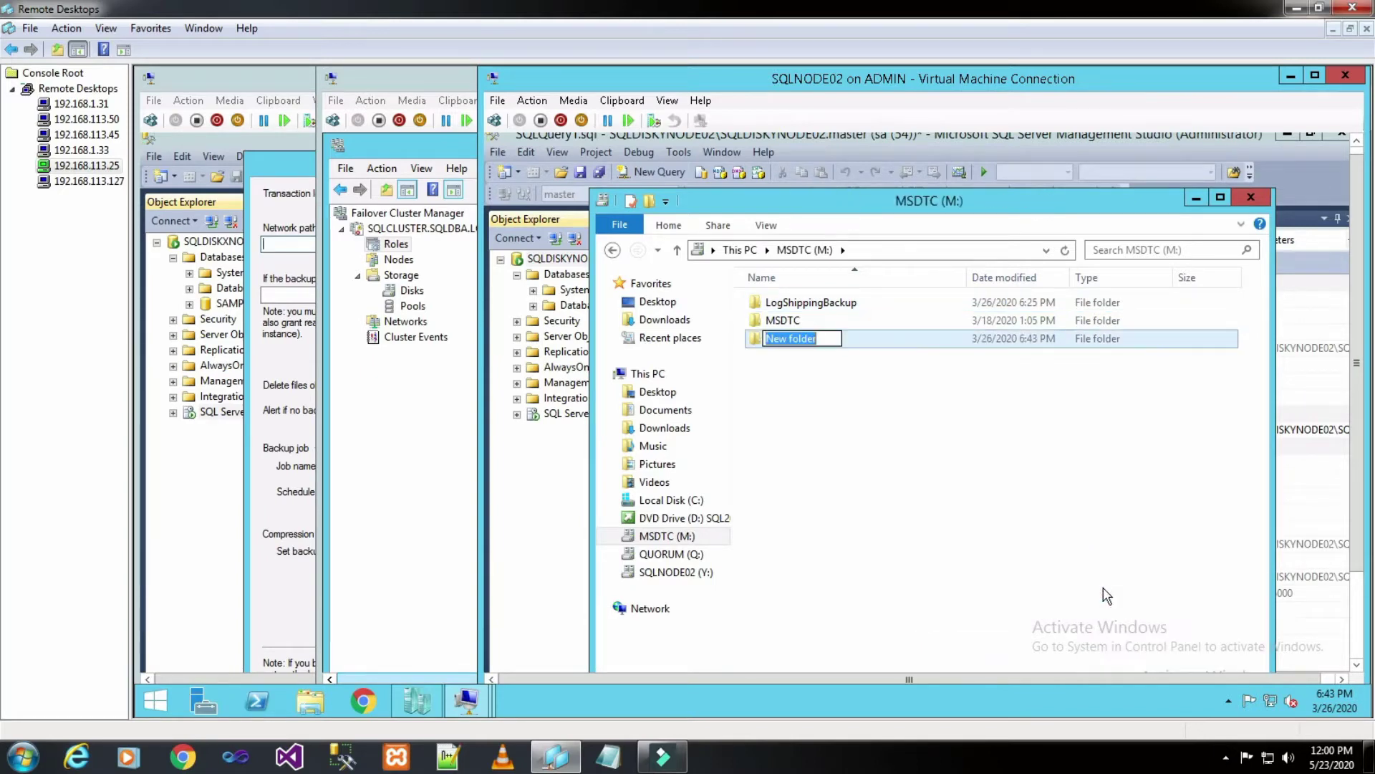
click(815, 411)
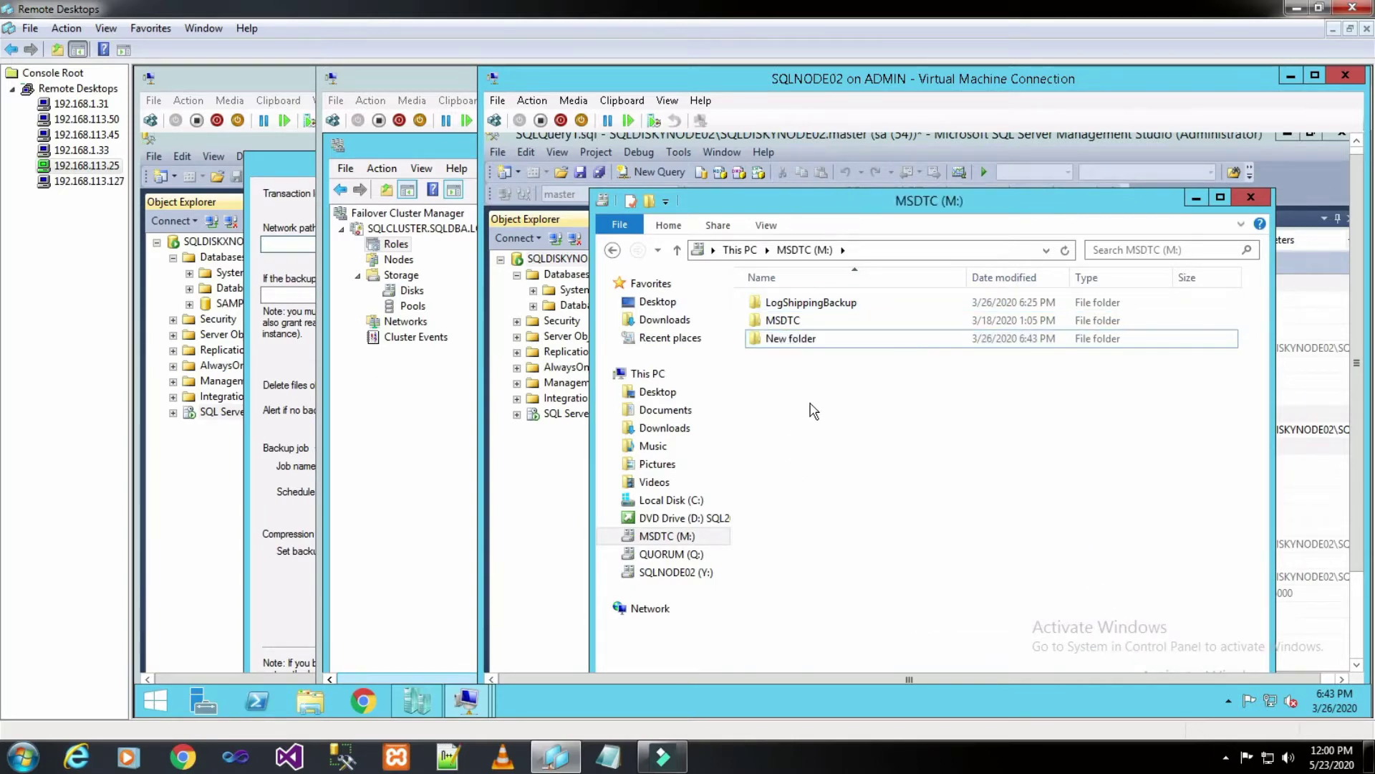
Step: Enable advanced sharing for New folder on the MSDTC (M:) drive, keeping New folder as the share name
click(802, 346)
right_click(803, 345)
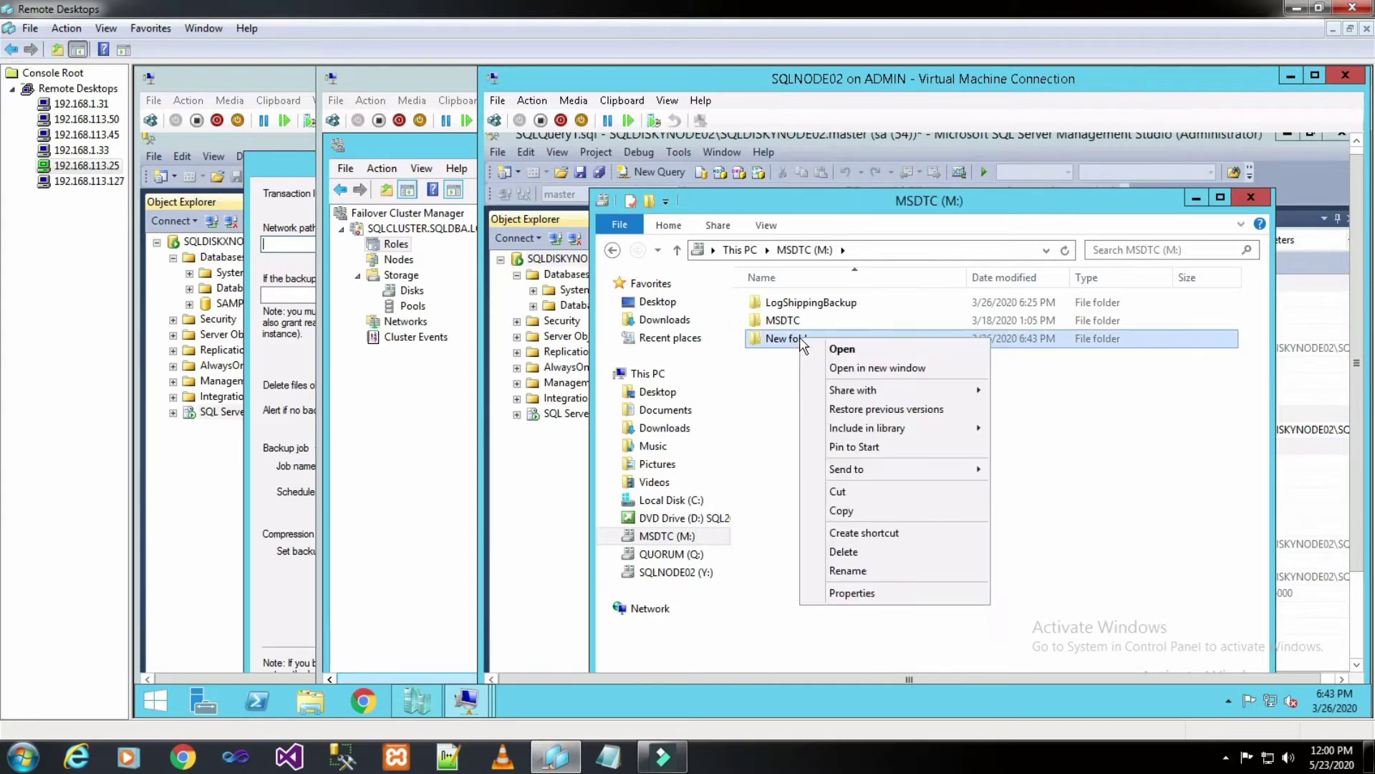
click(856, 593)
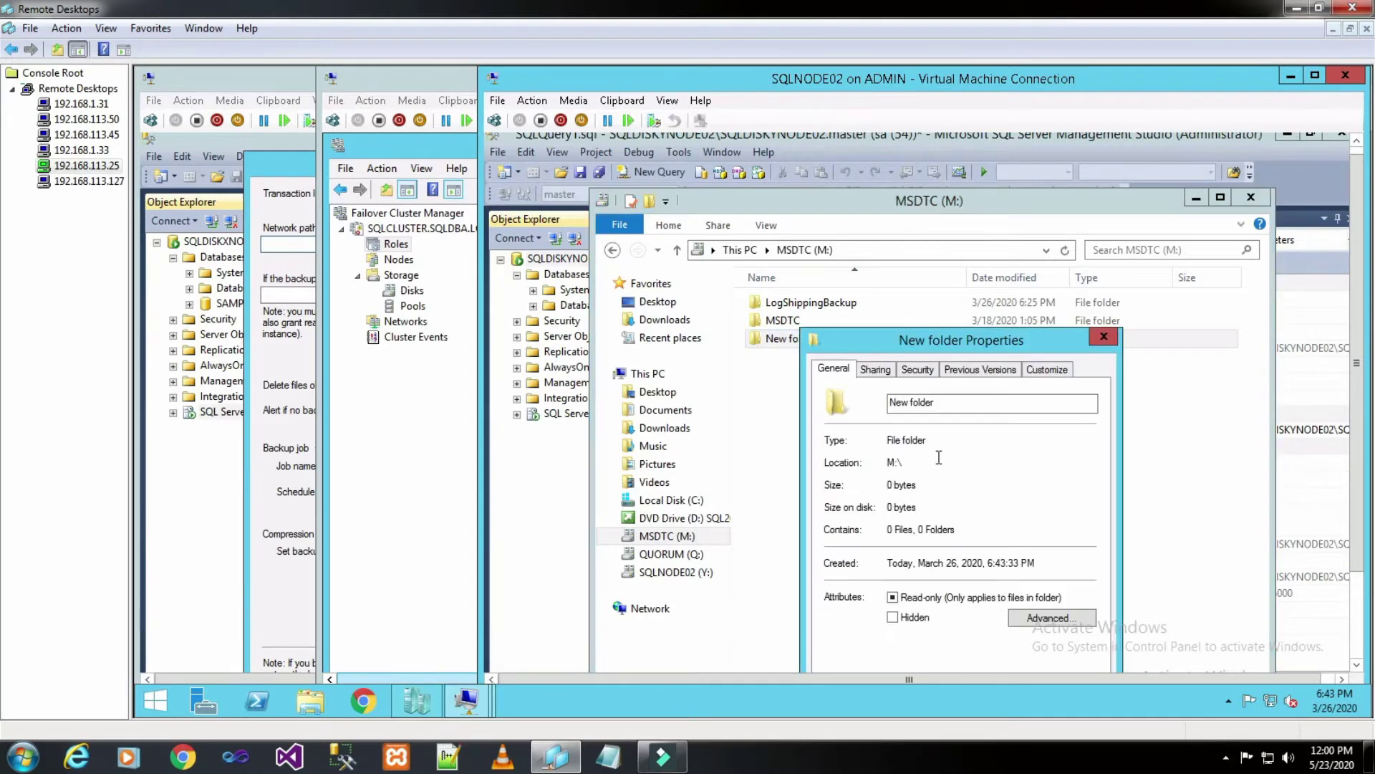
click(884, 372)
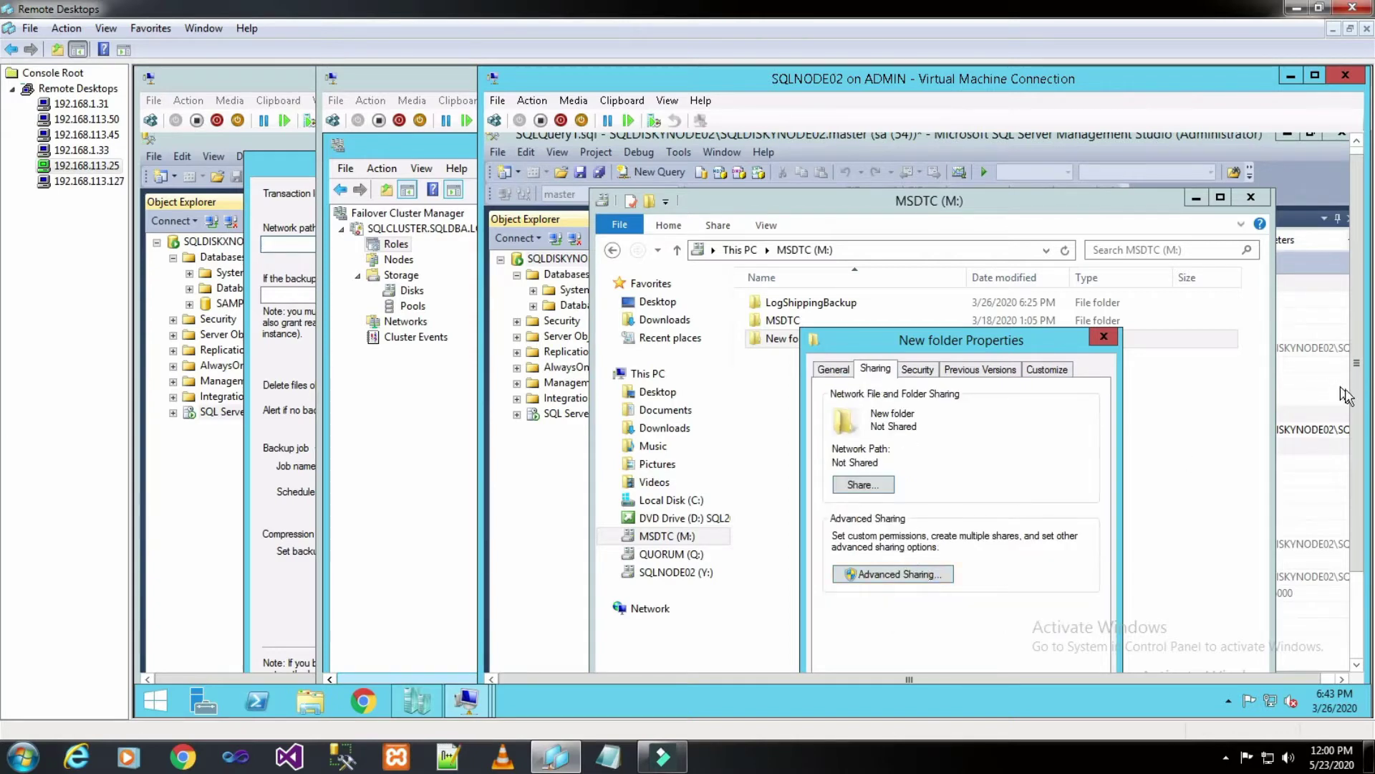
click(940, 574)
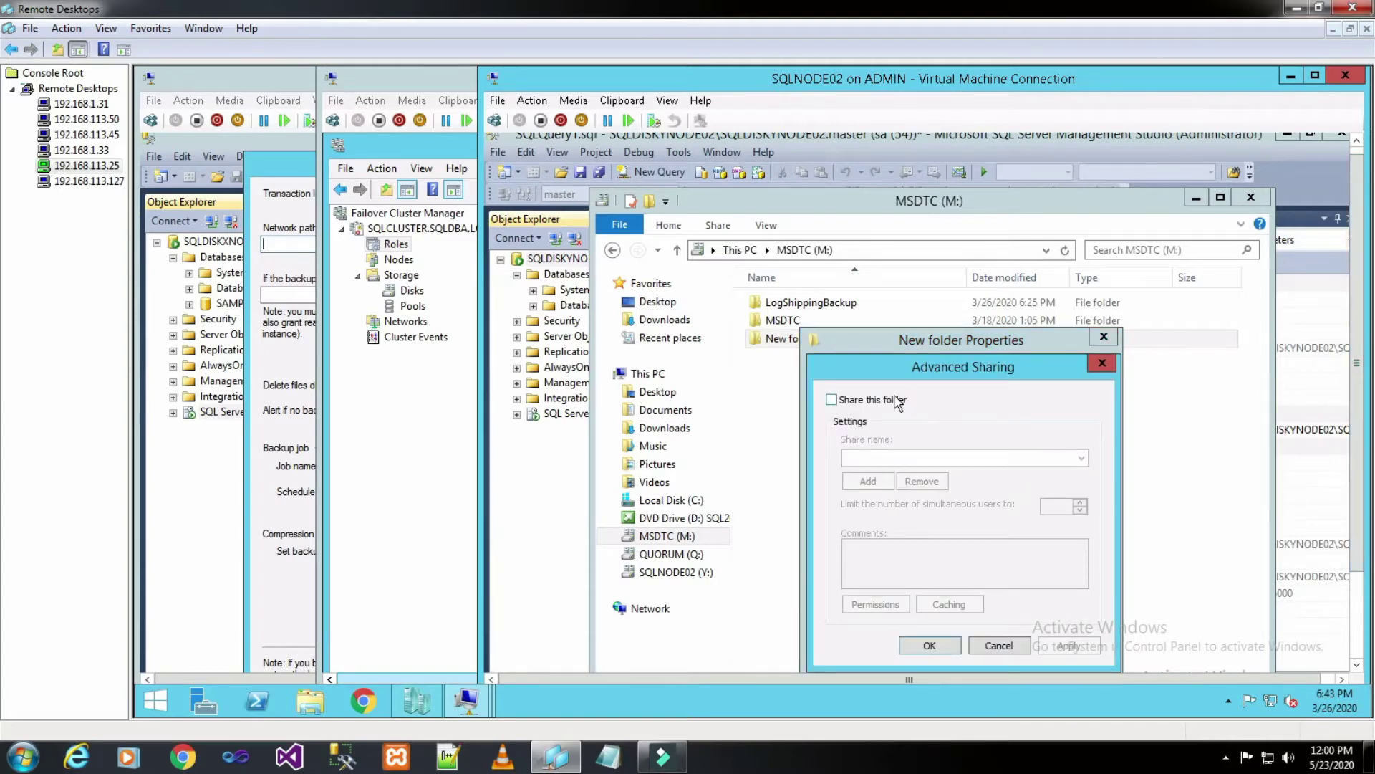
click(895, 401)
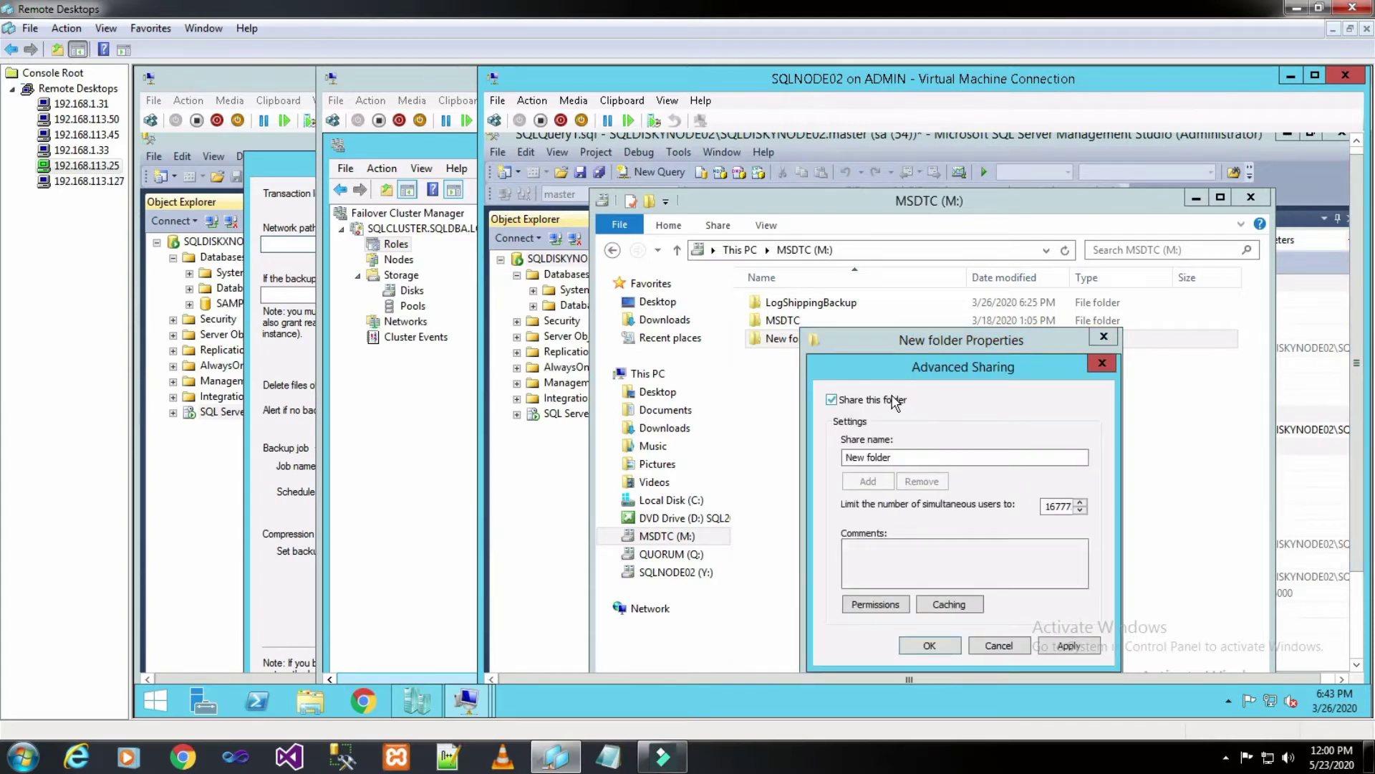
Step: Allow Everyone Full Control in New folder's share permissions, then apply the sharing and close the folder's properties
click(875, 604)
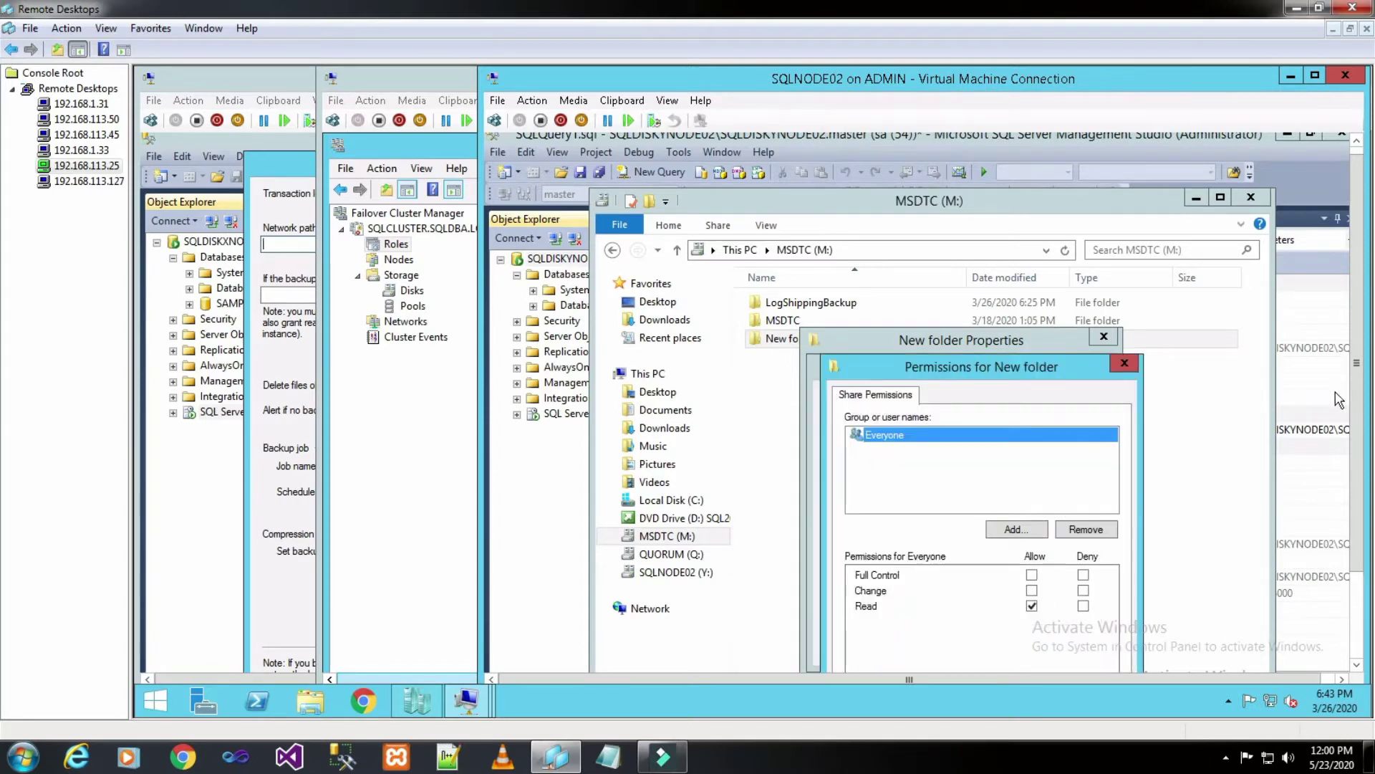
scroll(1363, 392, down, 3)
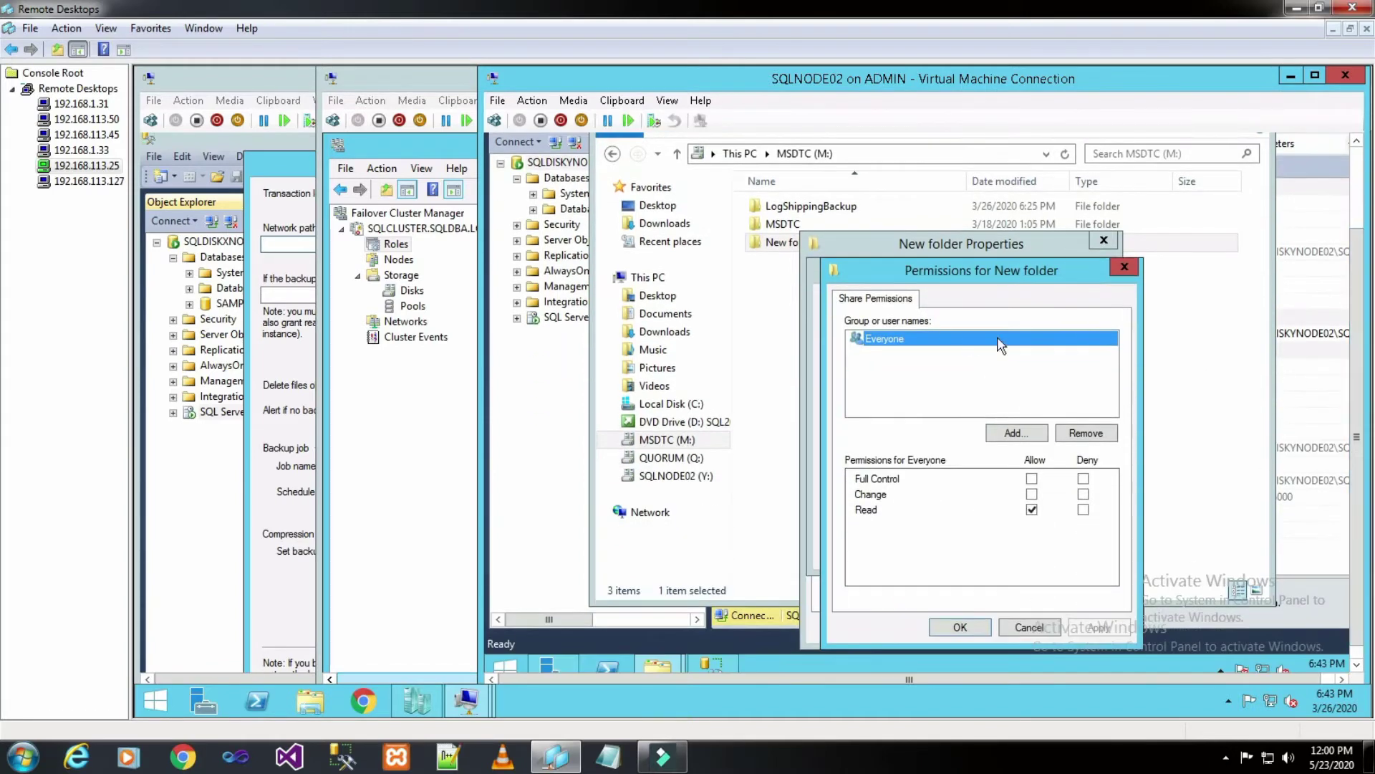
click(1033, 478)
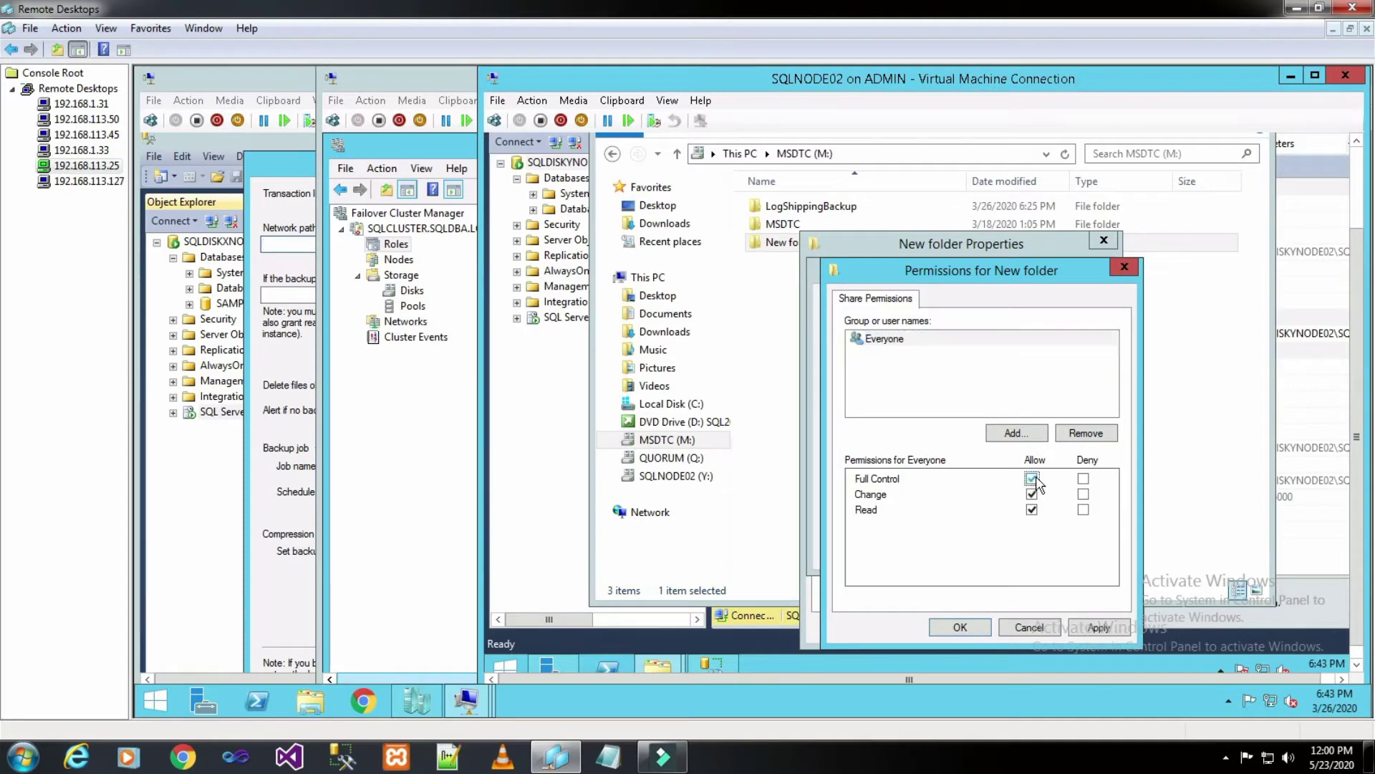
click(1107, 625)
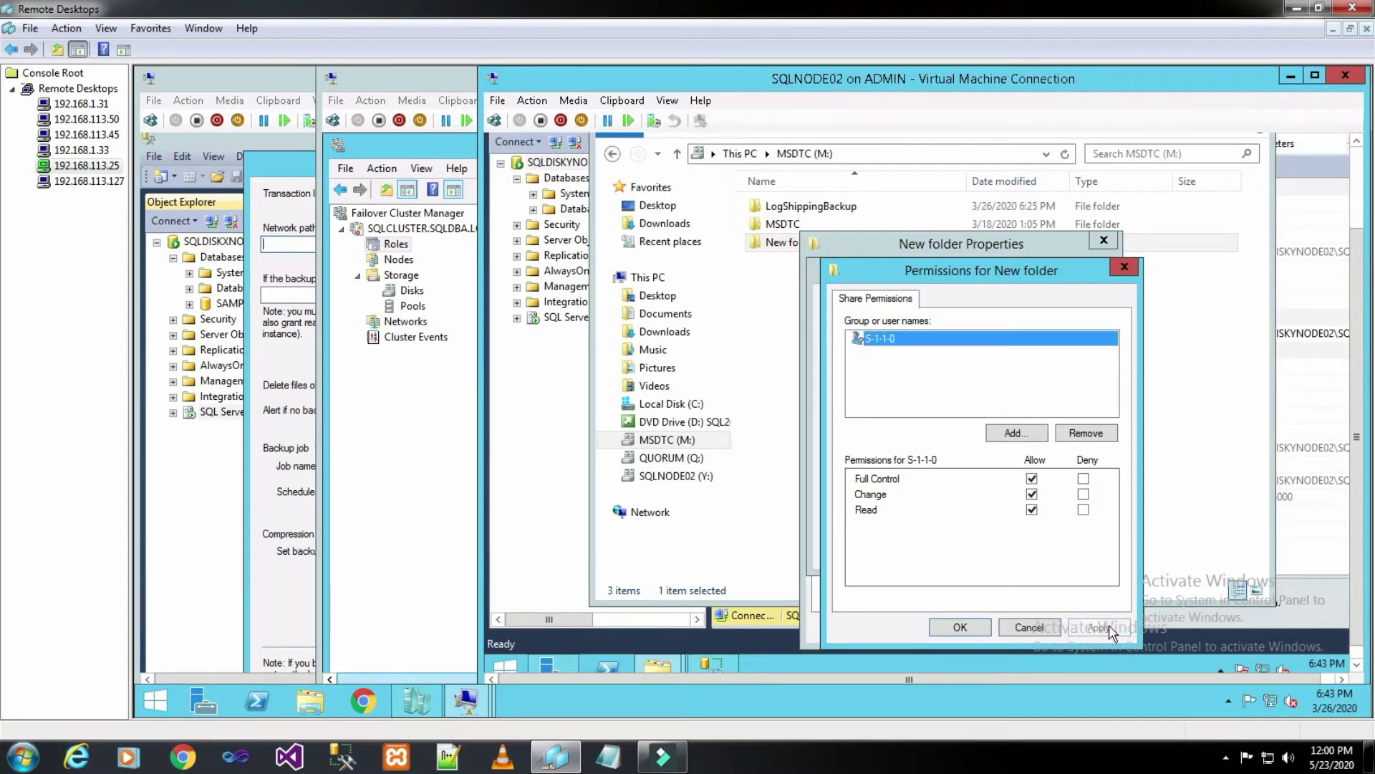
click(961, 625)
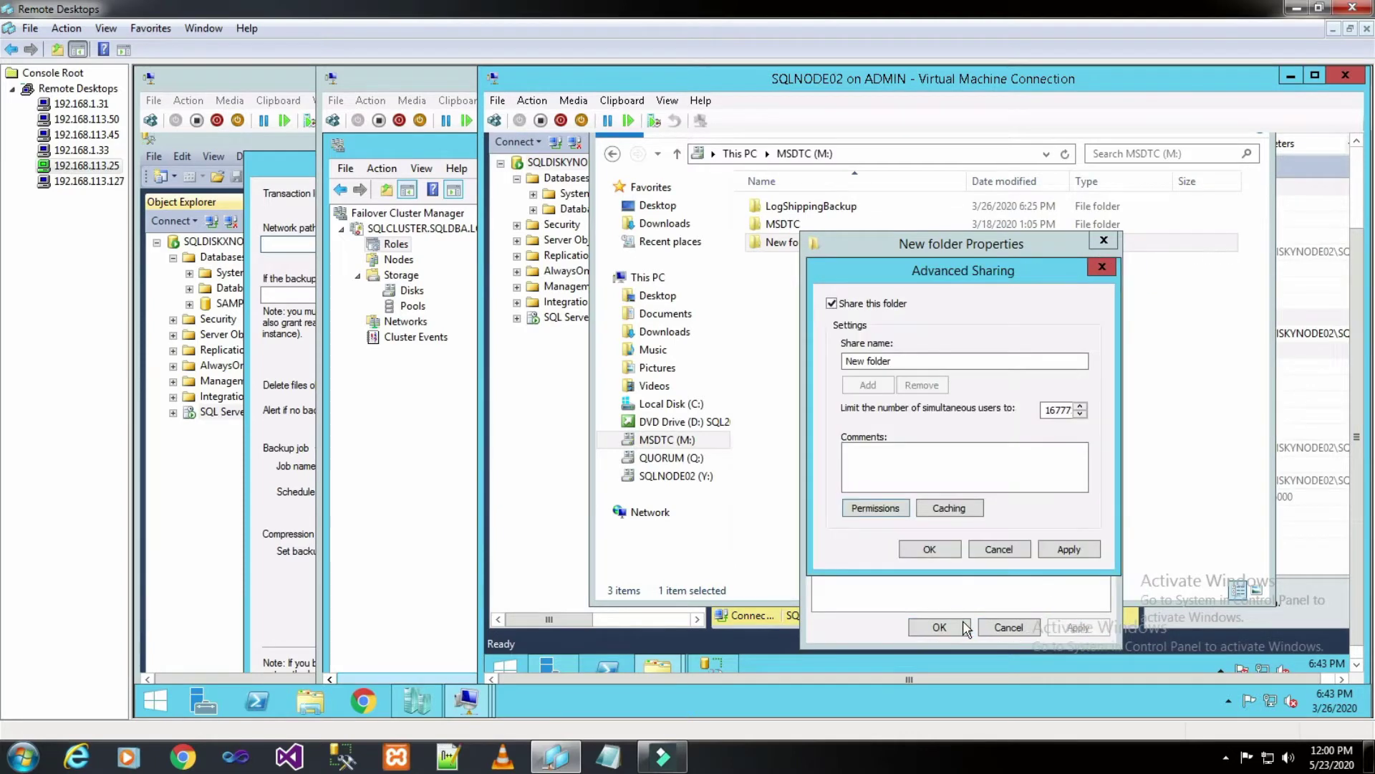
click(1057, 546)
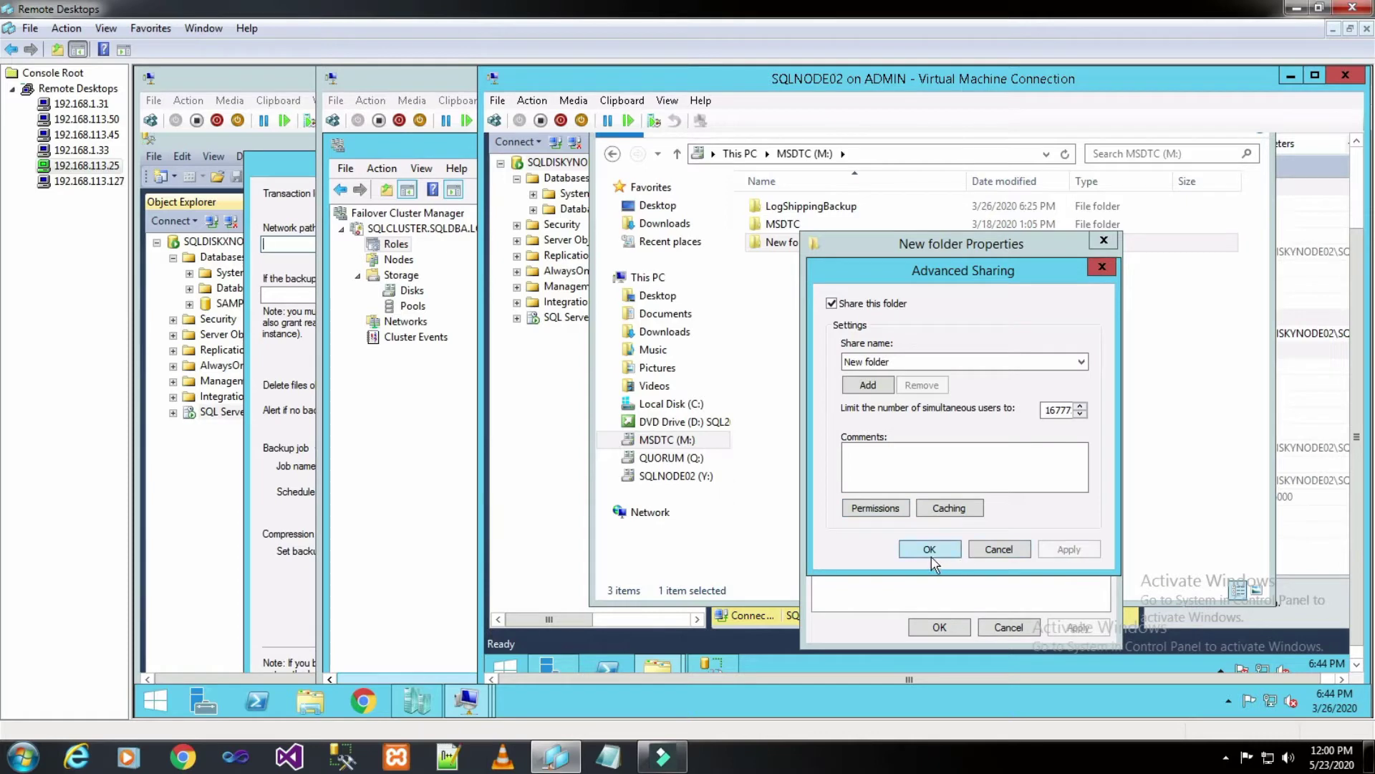
click(932, 554)
click(938, 627)
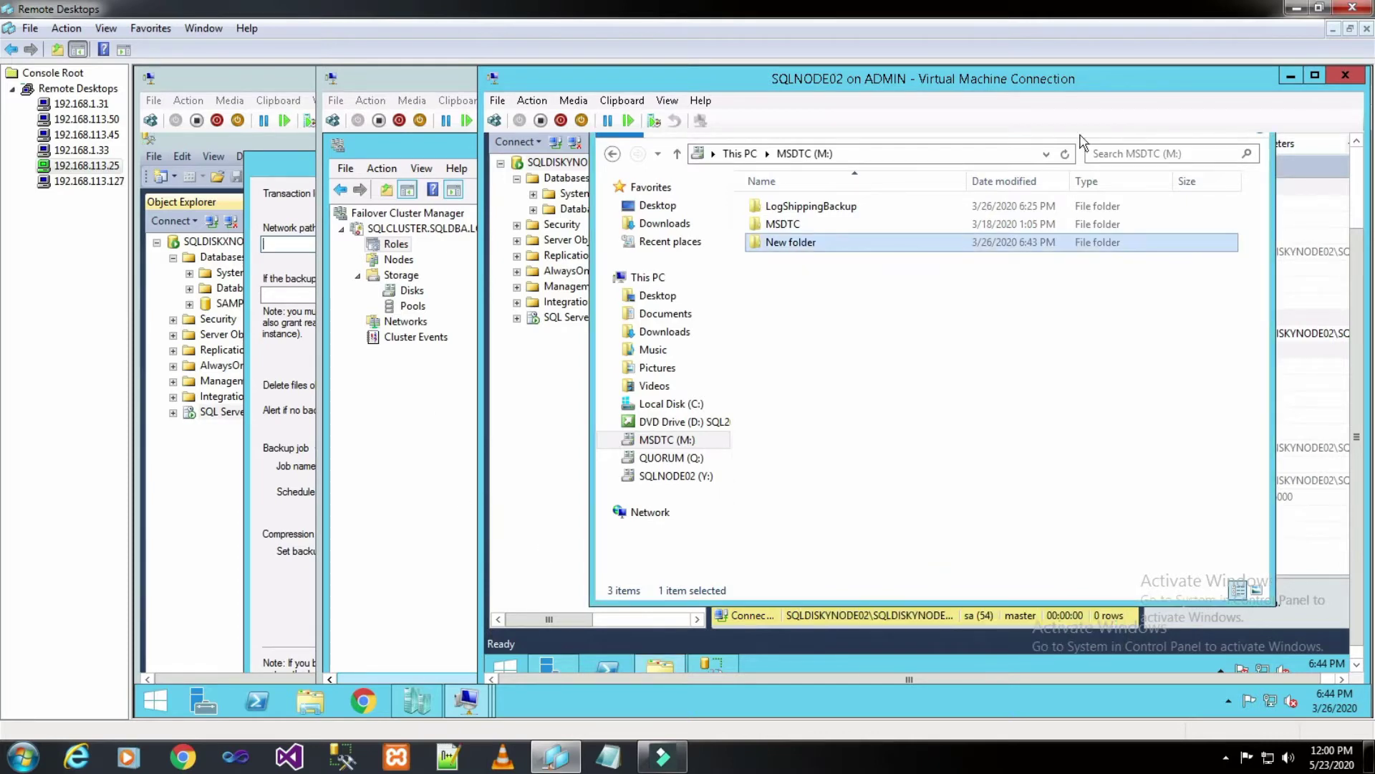
Step: Check the shared network path in New folder's properties, then delete New folder from the MSDTC (M:) drive
right_click(810, 246)
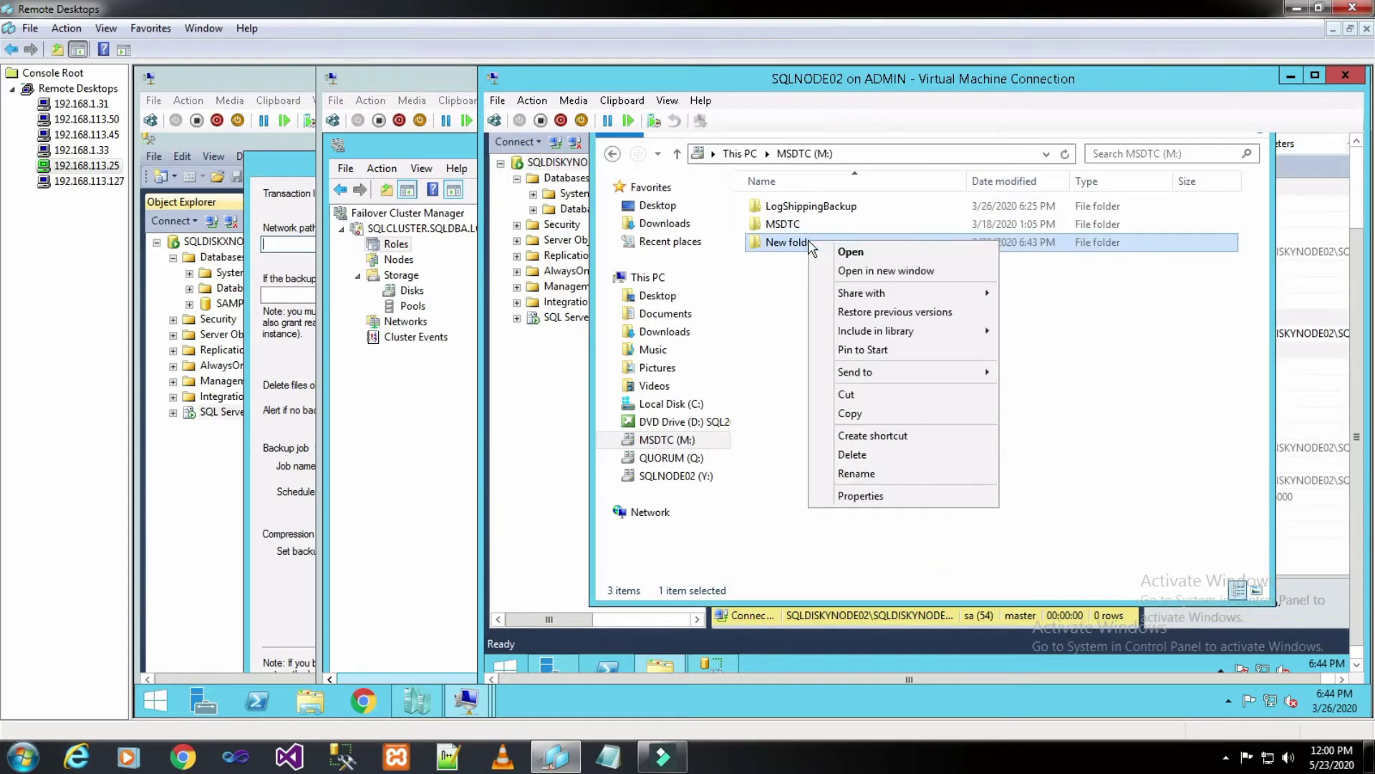
click(902, 503)
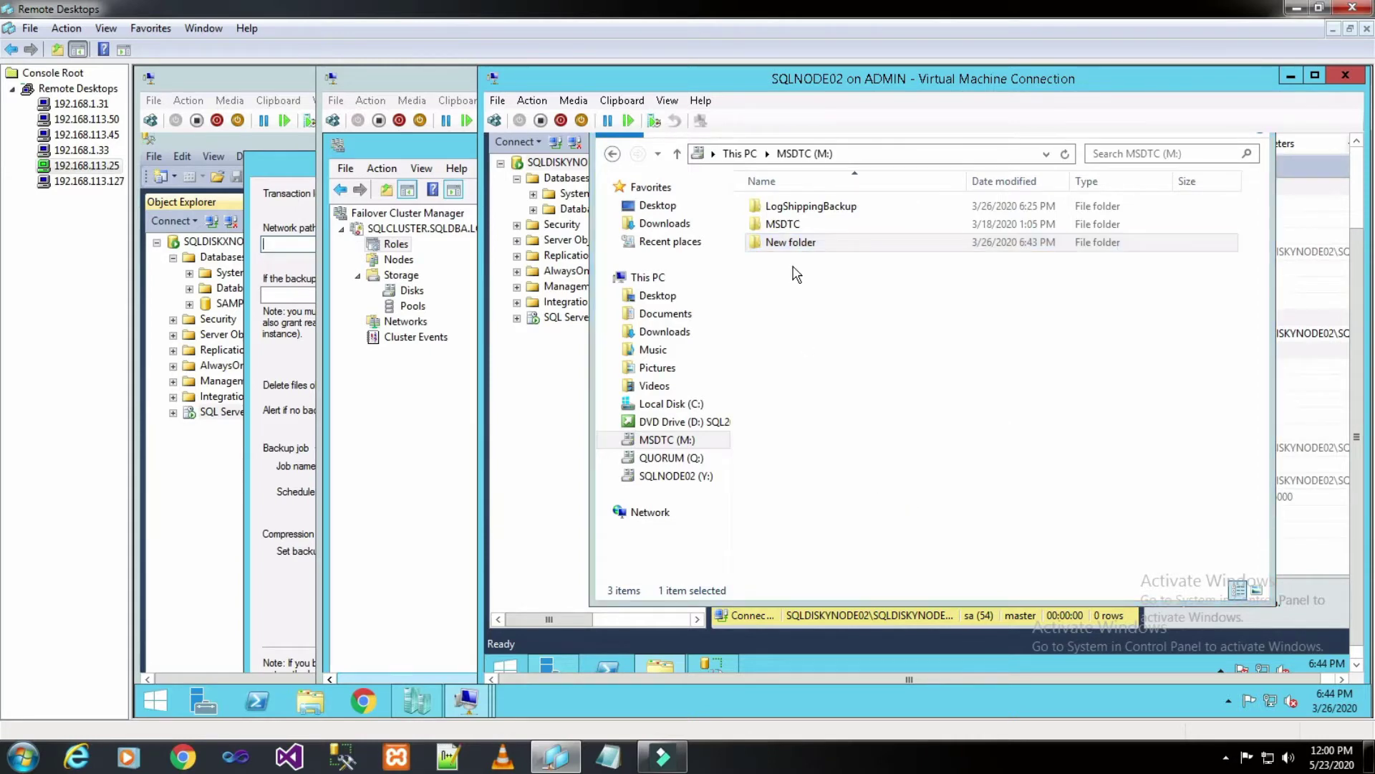
click(885, 274)
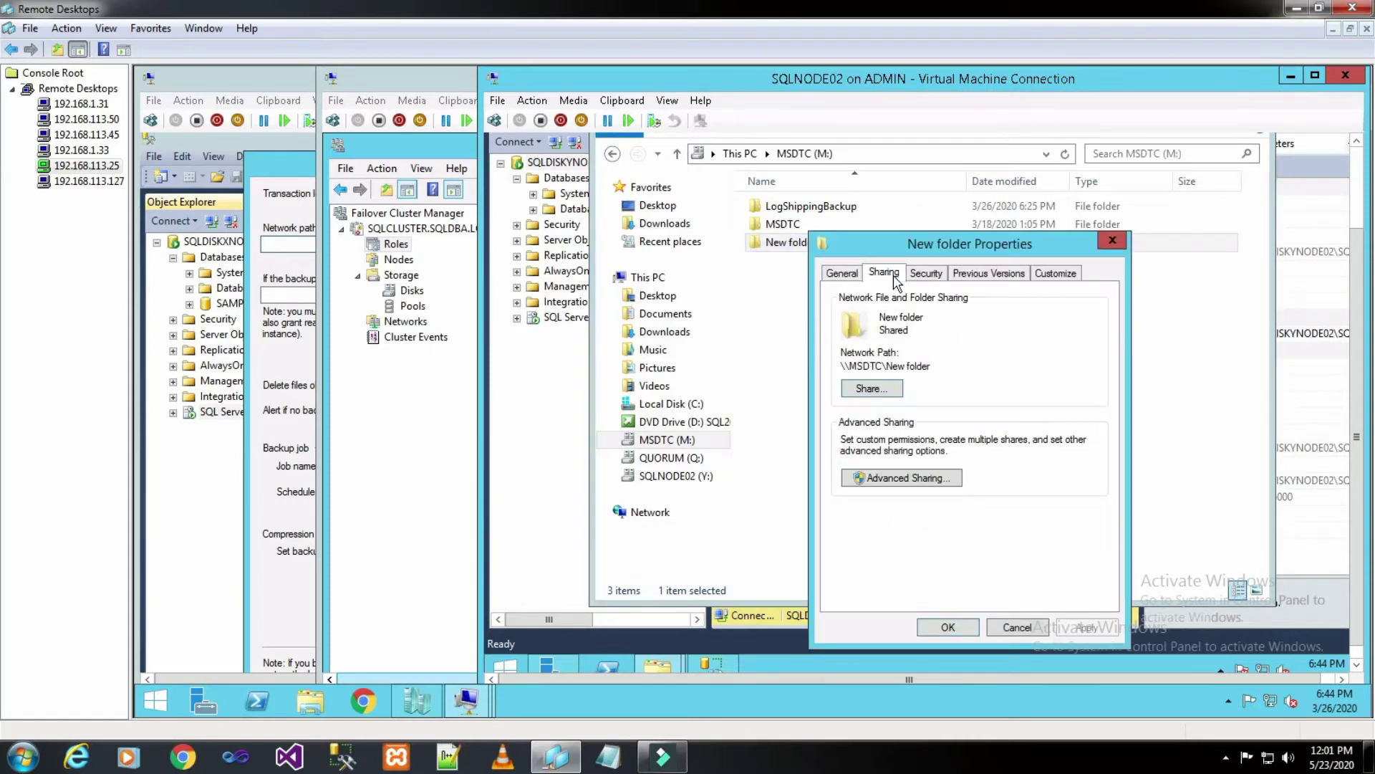
drag(842, 366, 933, 367)
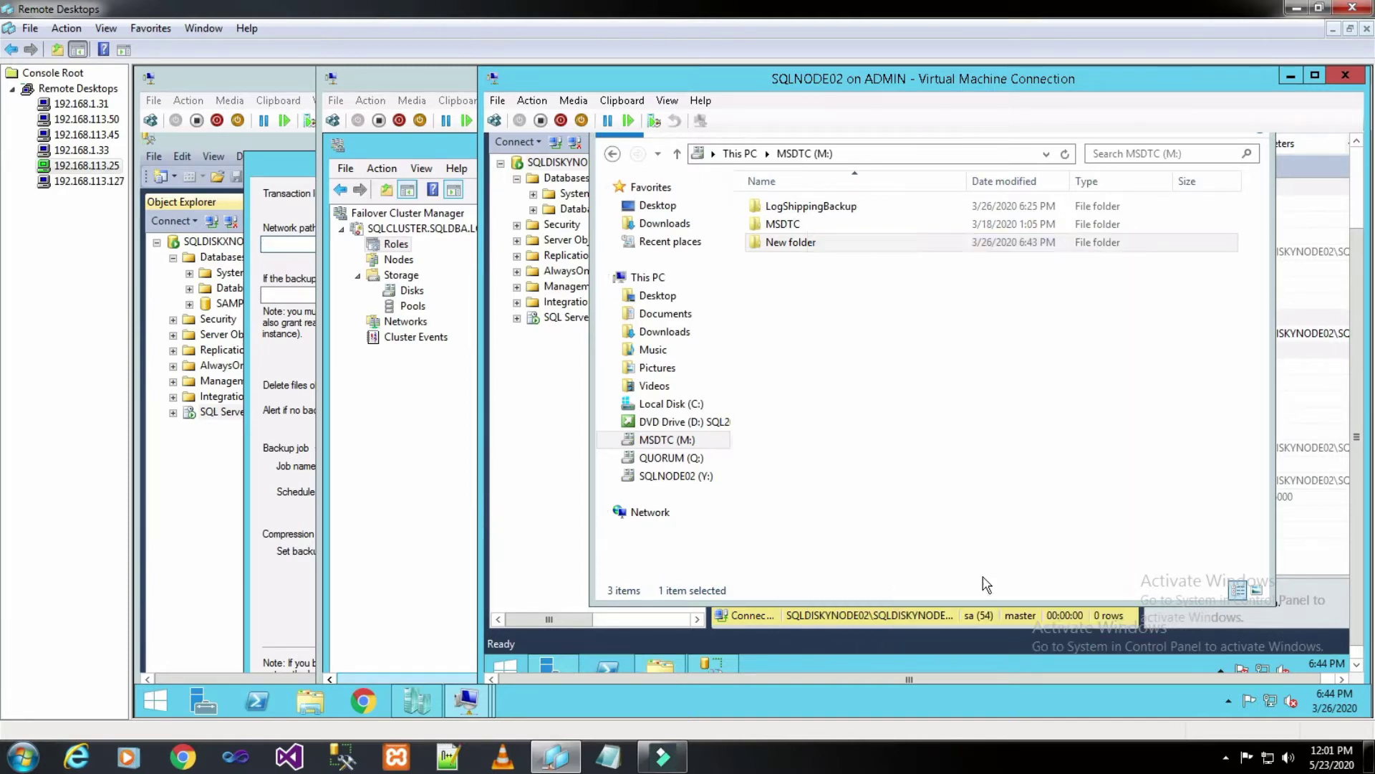
click(1021, 627)
right_click(793, 247)
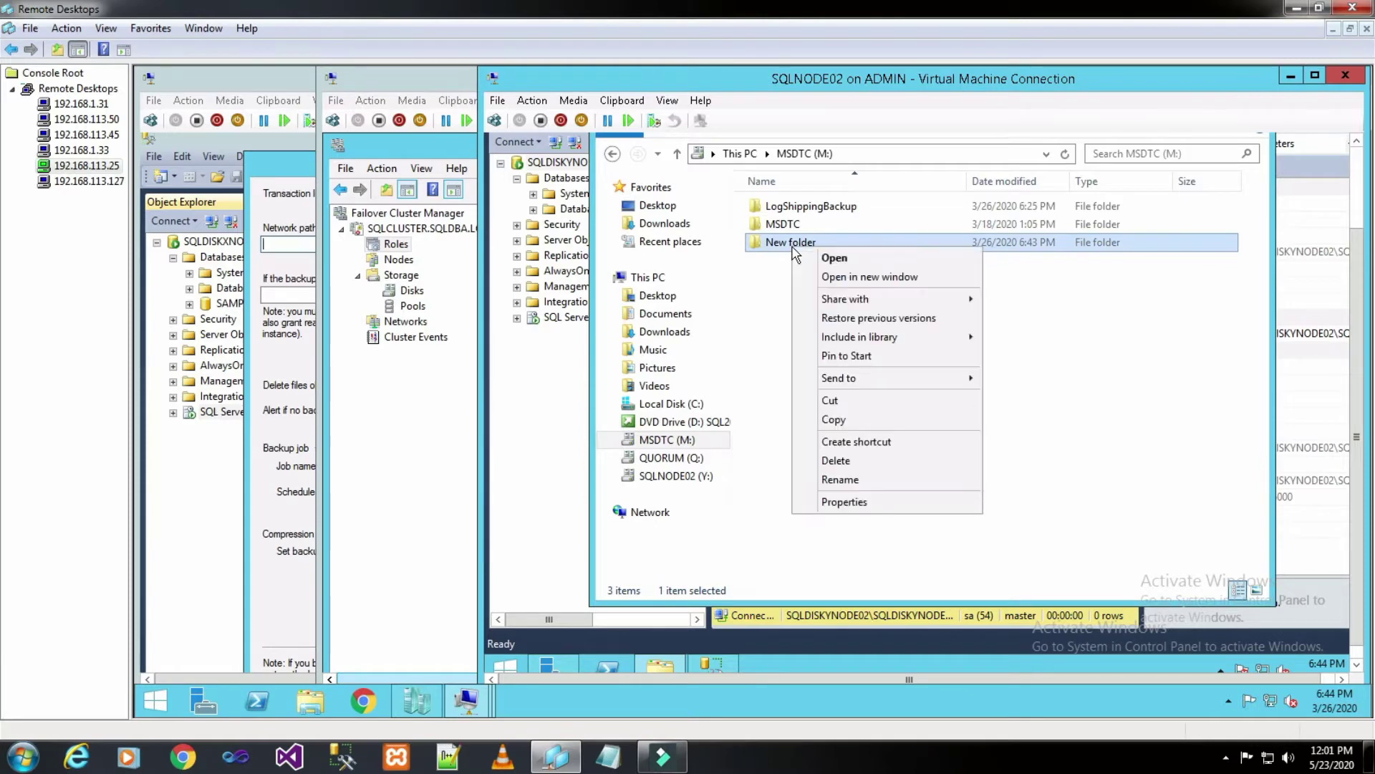
click(855, 465)
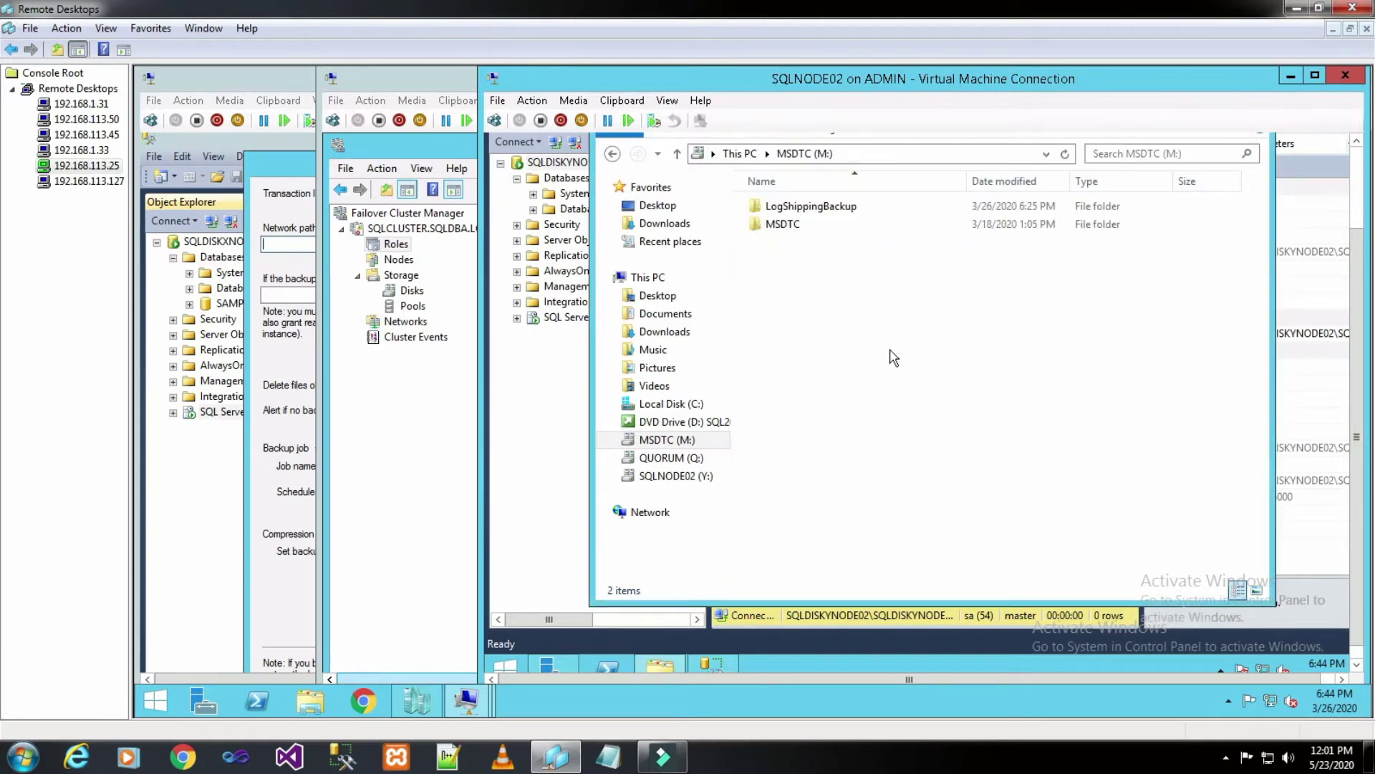
Step: Look up the shared network path of the LogShippingBackup folder in its sharing properties
click(848, 209)
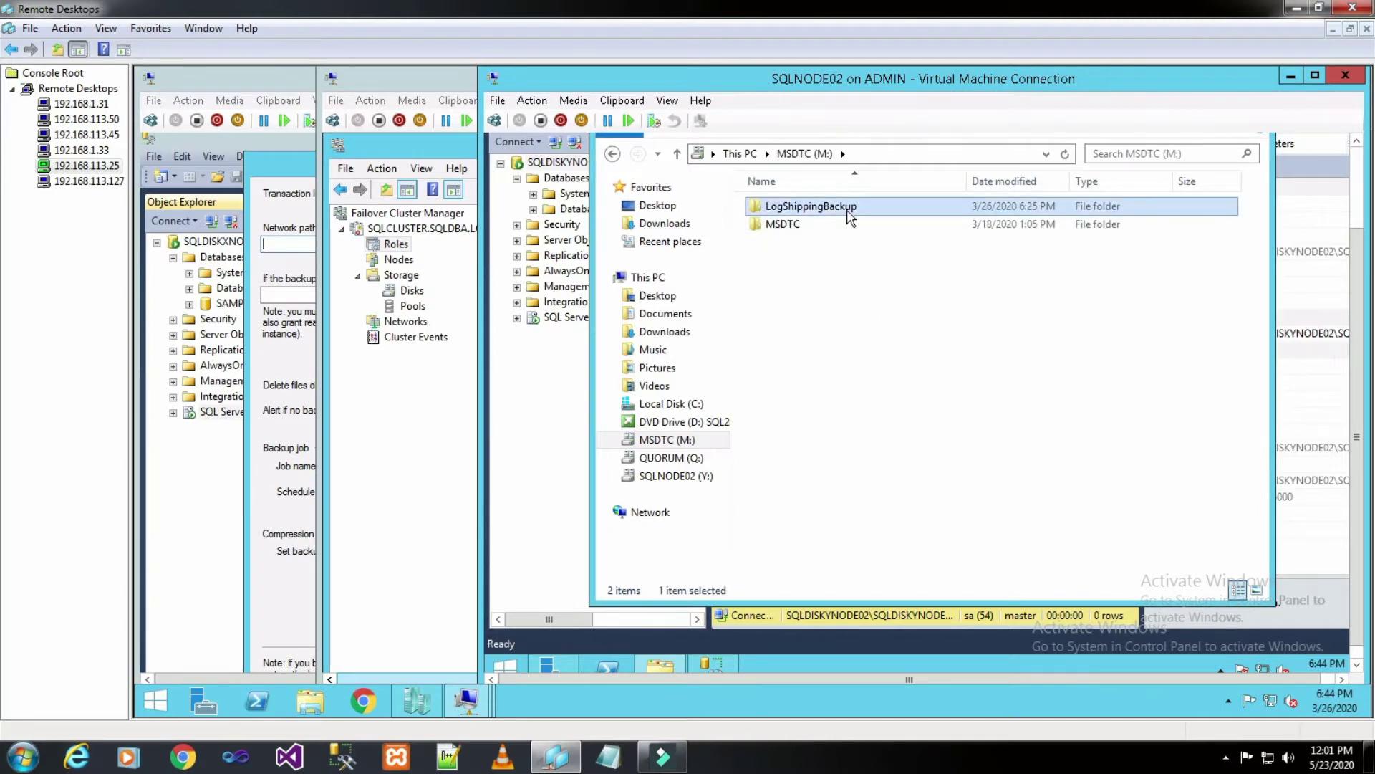
right_click(847, 210)
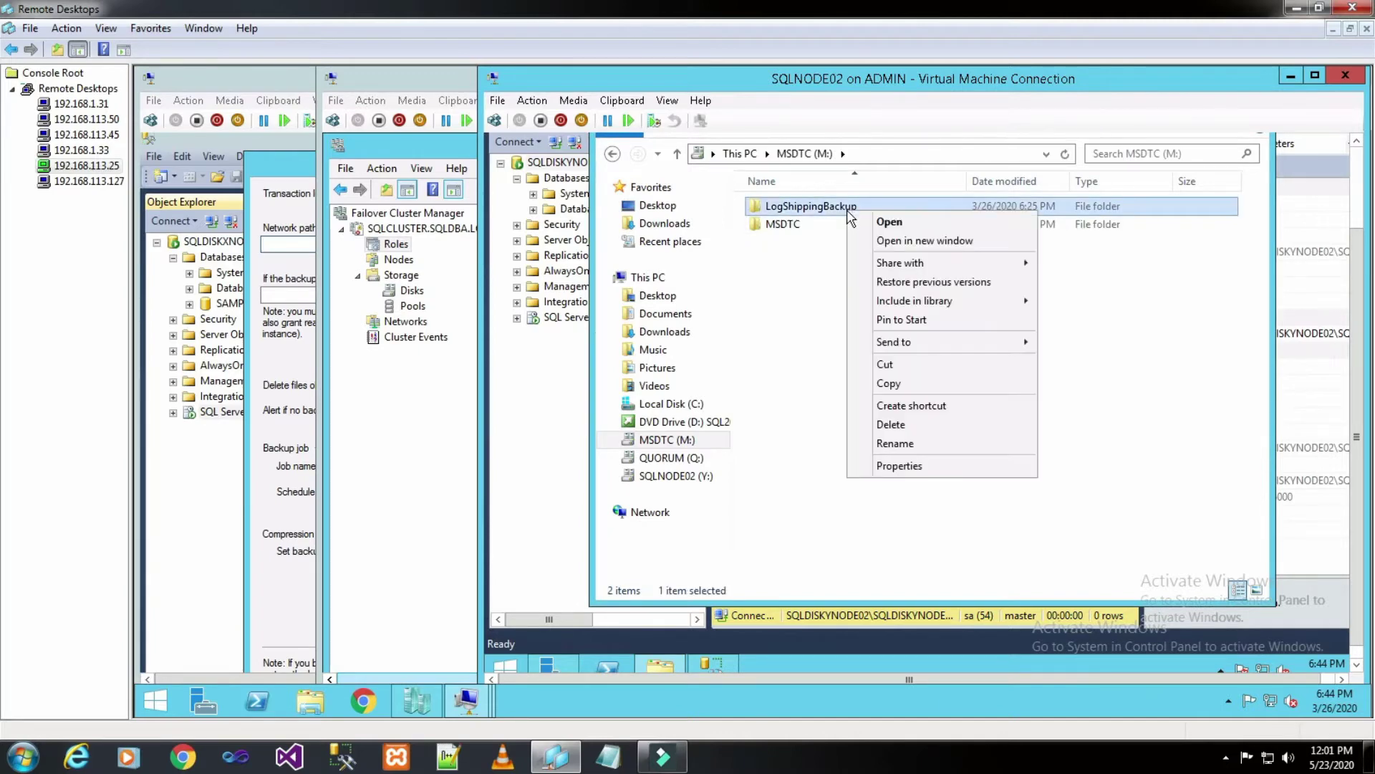
click(907, 467)
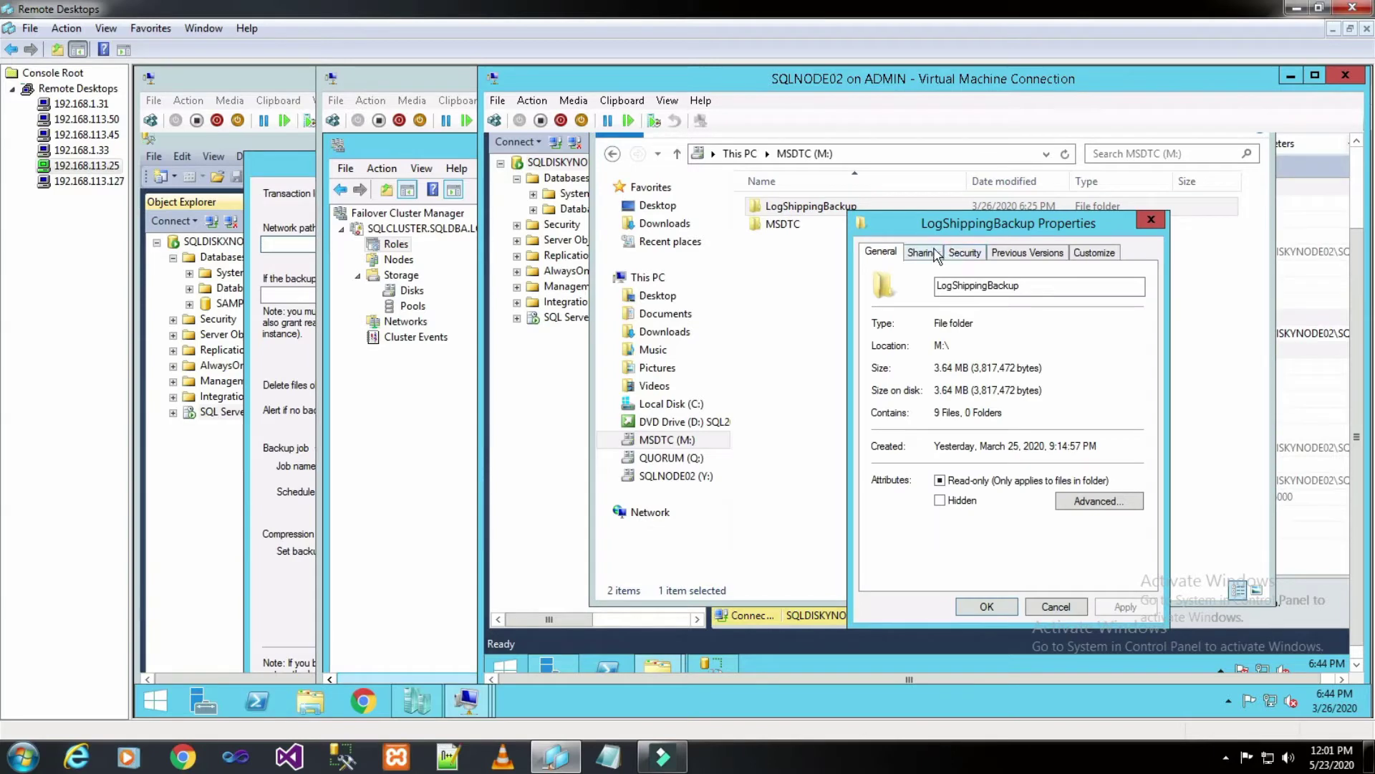
click(923, 252)
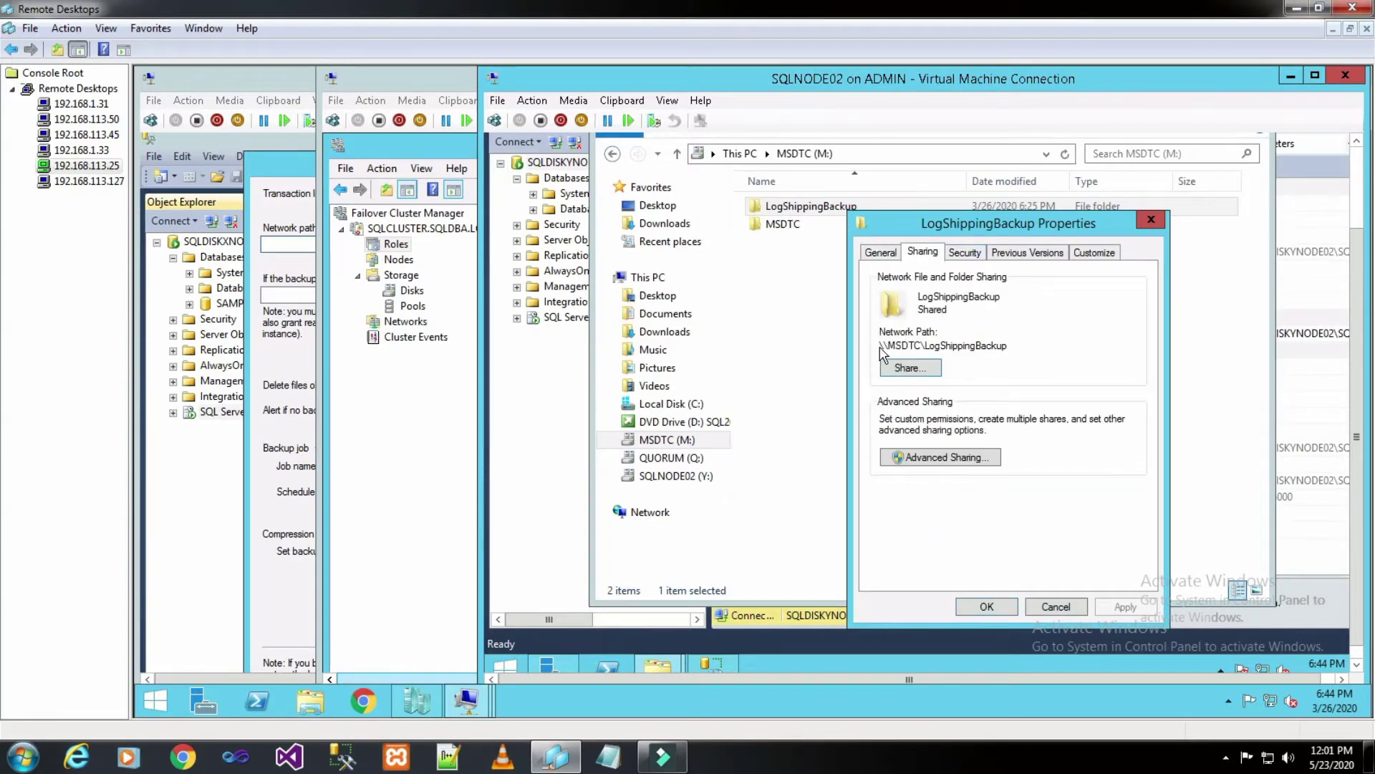
drag(881, 347, 1009, 356)
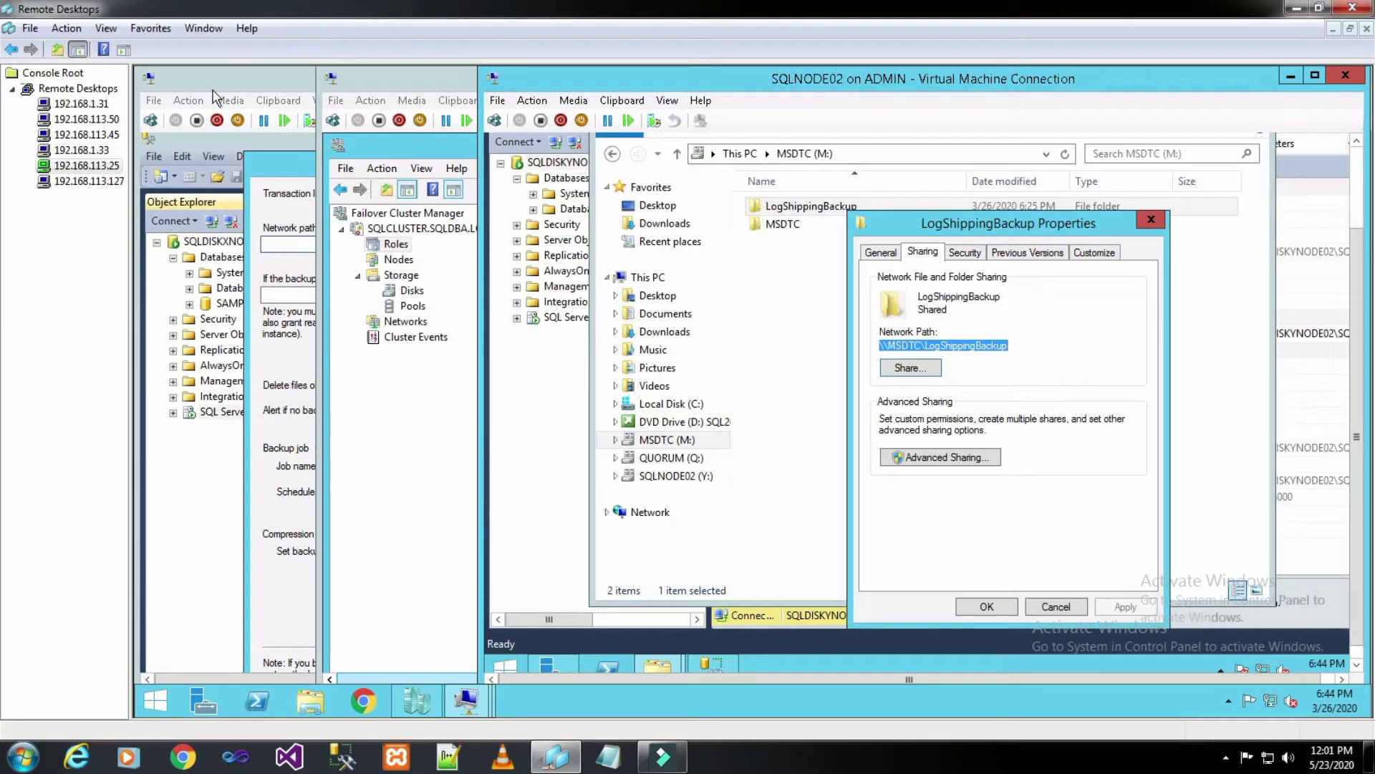
Step: Set the backup folder's network path to \\MSDTC\LogShippingBackup in SQLNODE01's Transaction Log Backup Settings, closing the folder properties on SQLNODE02
click(277, 161)
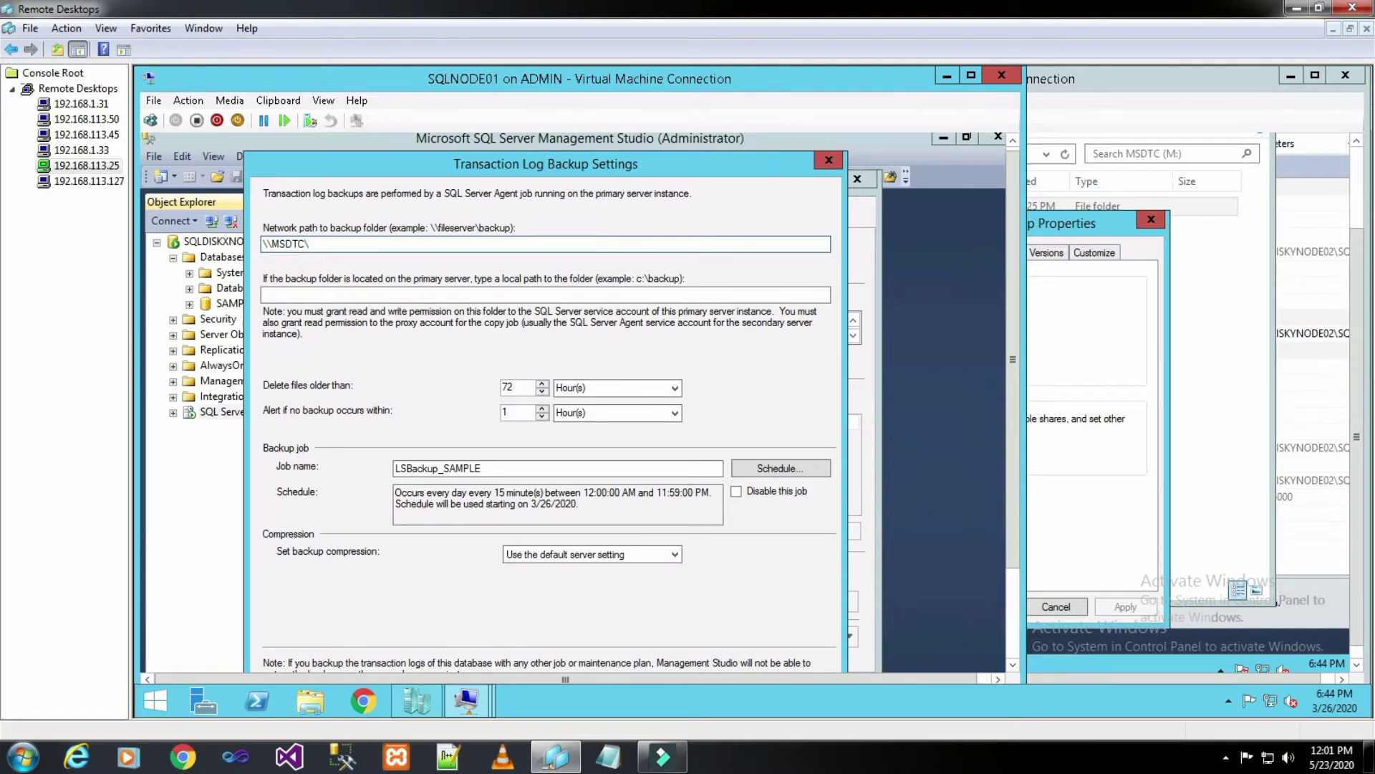
click(1059, 226)
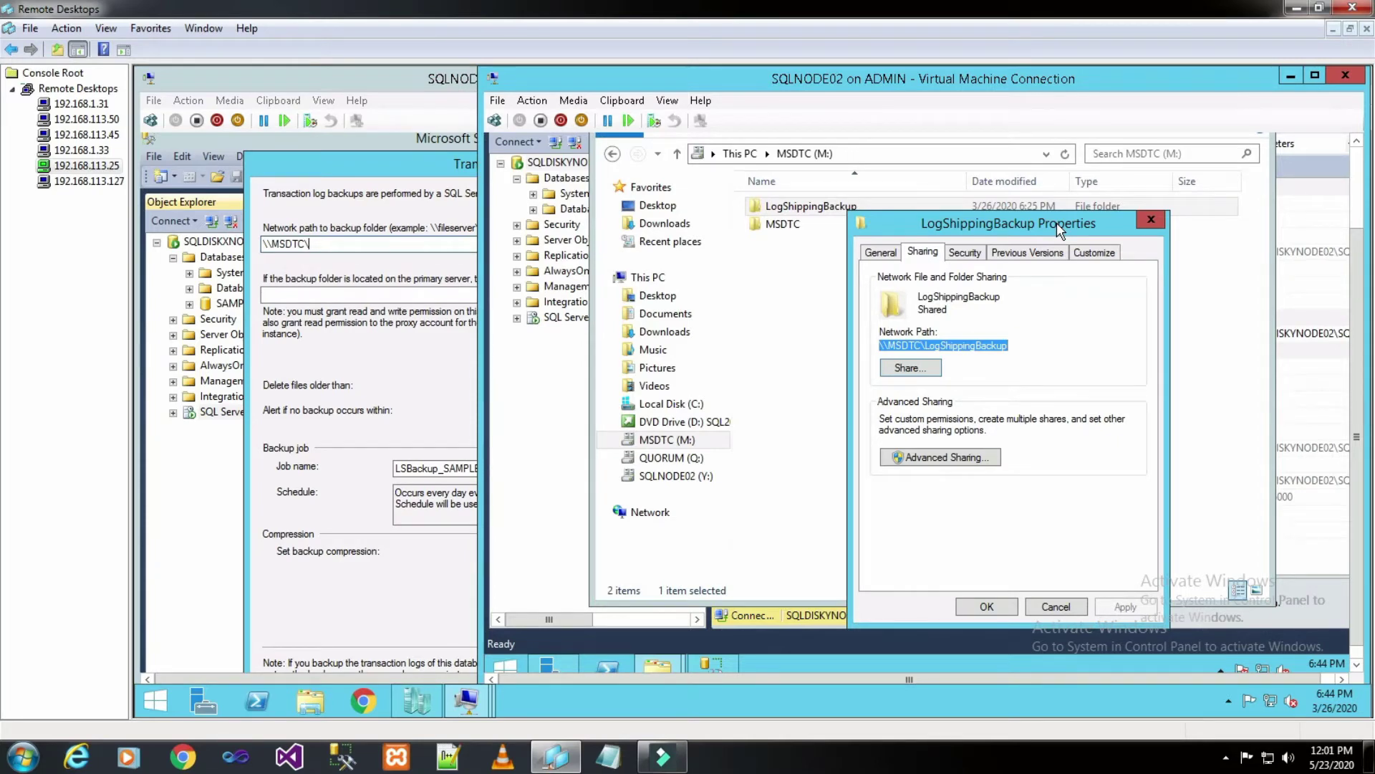
click(410, 245)
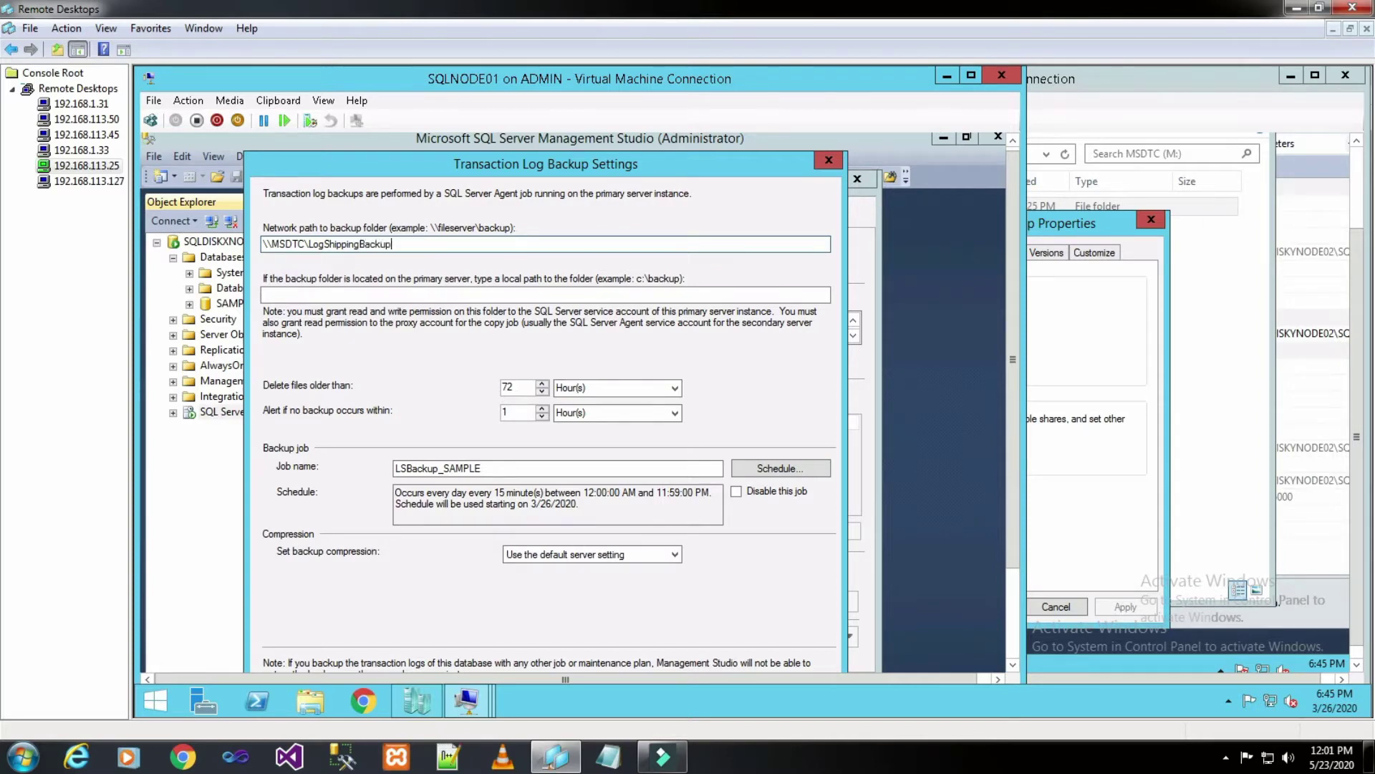
click(1113, 235)
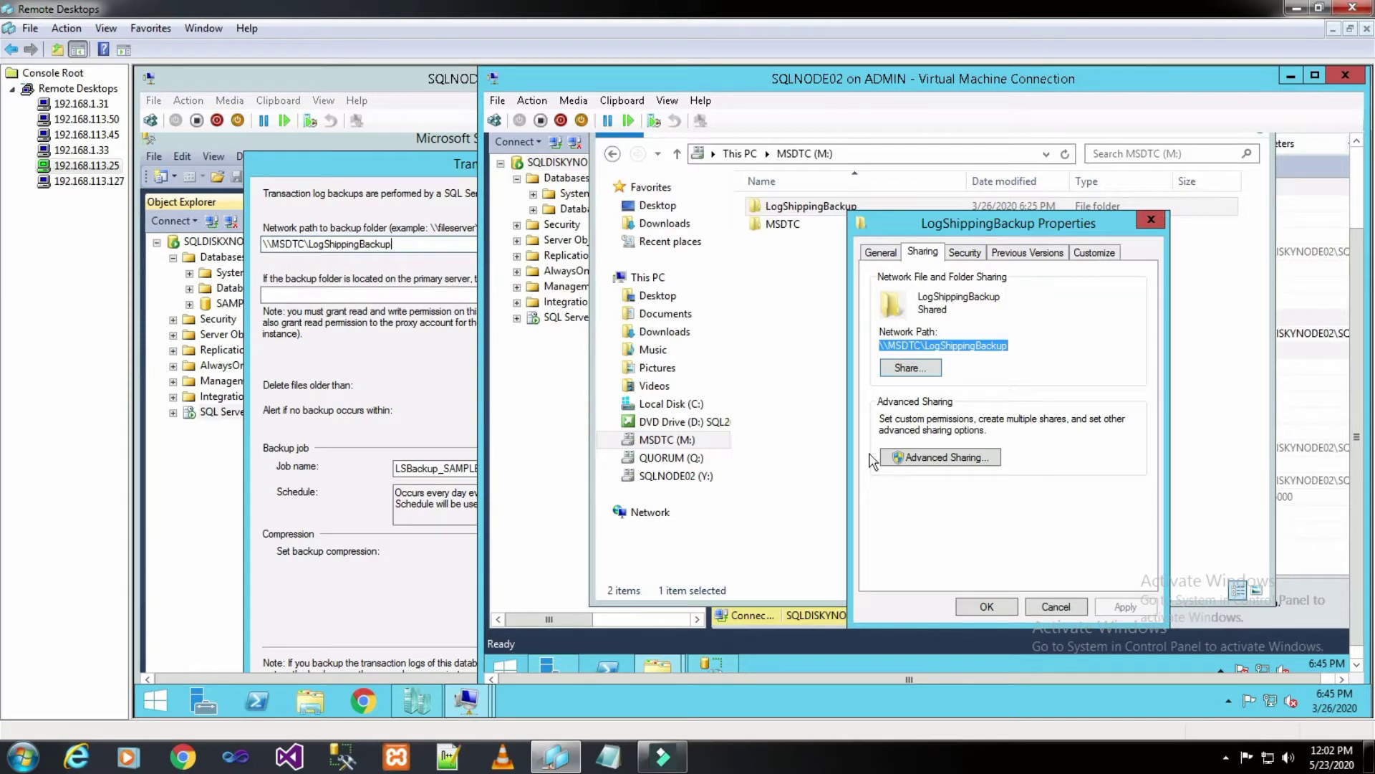
click(977, 605)
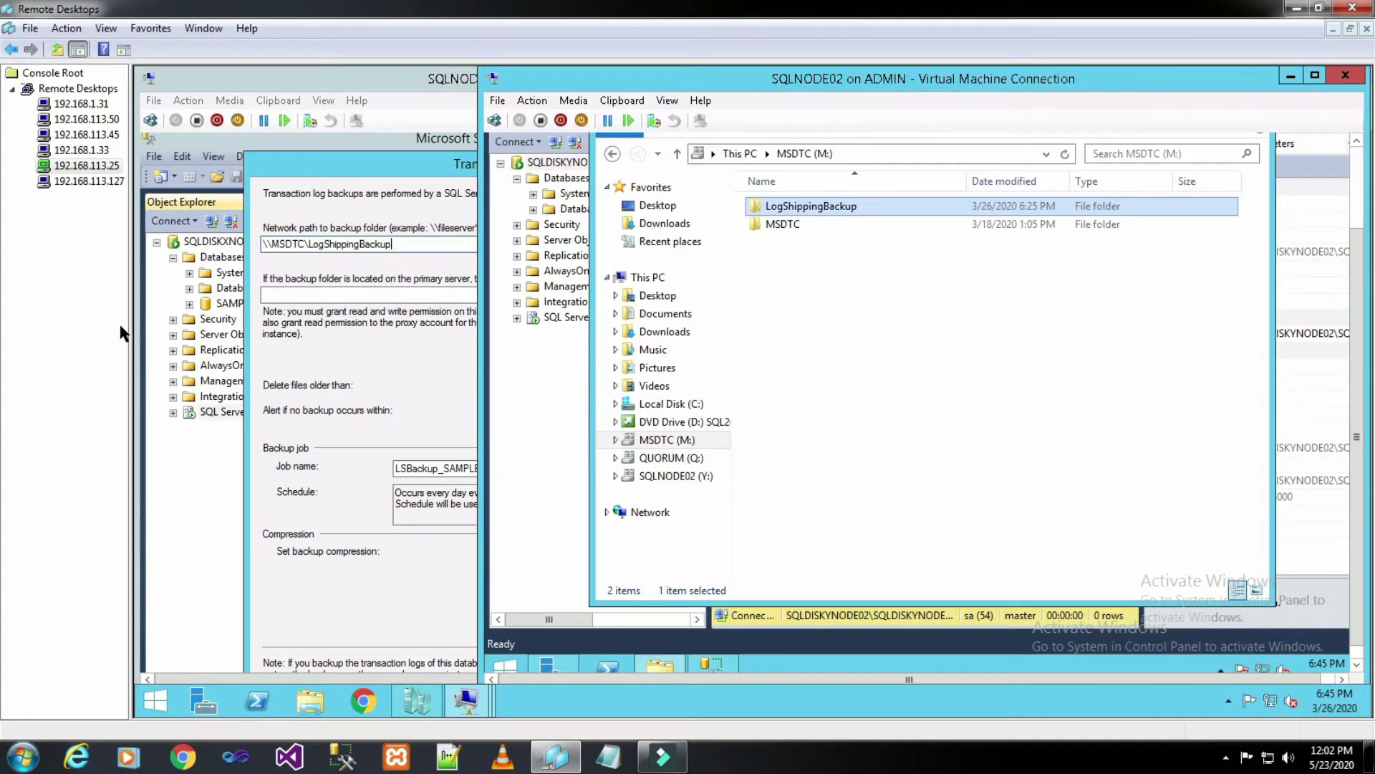
click(367, 361)
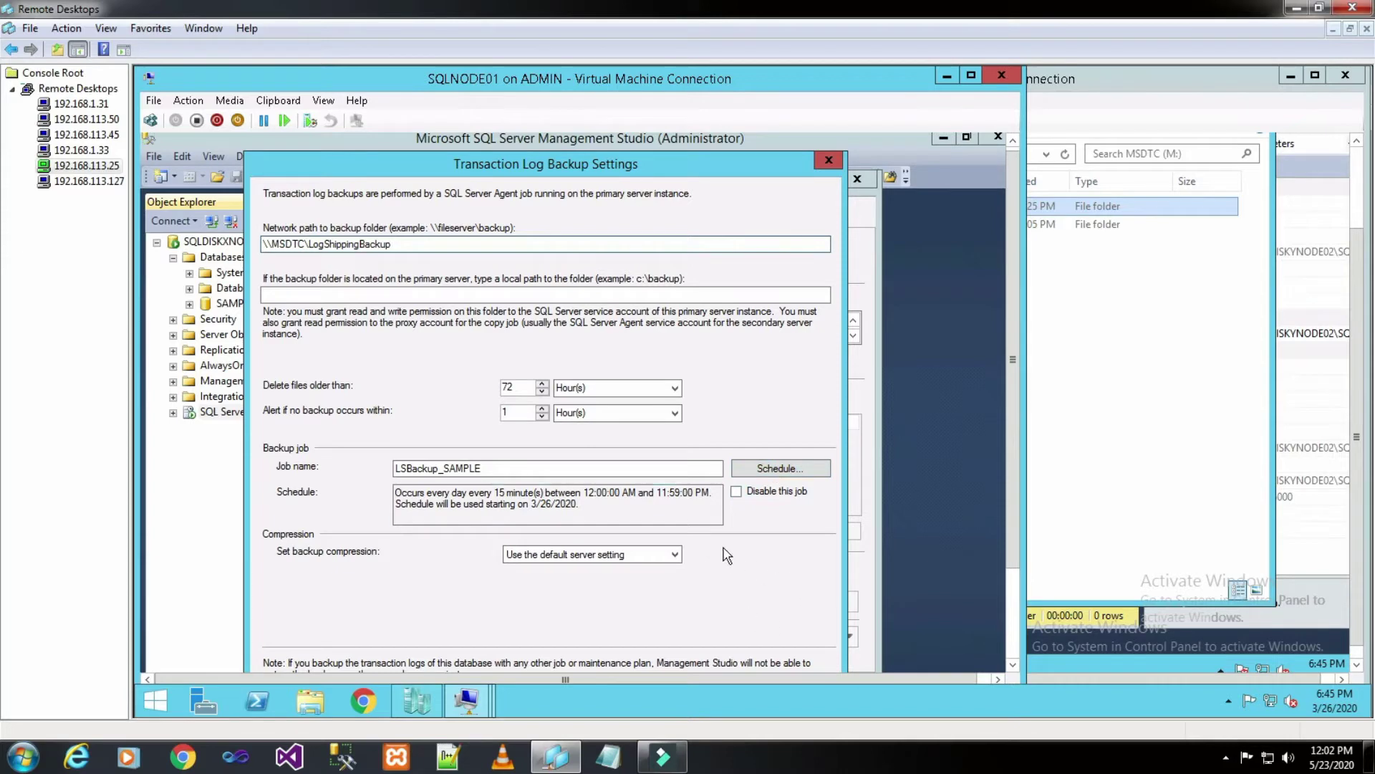
Step: Try to disable the LSBackup_SAMPLE backup job, then decline the confirmation
click(738, 493)
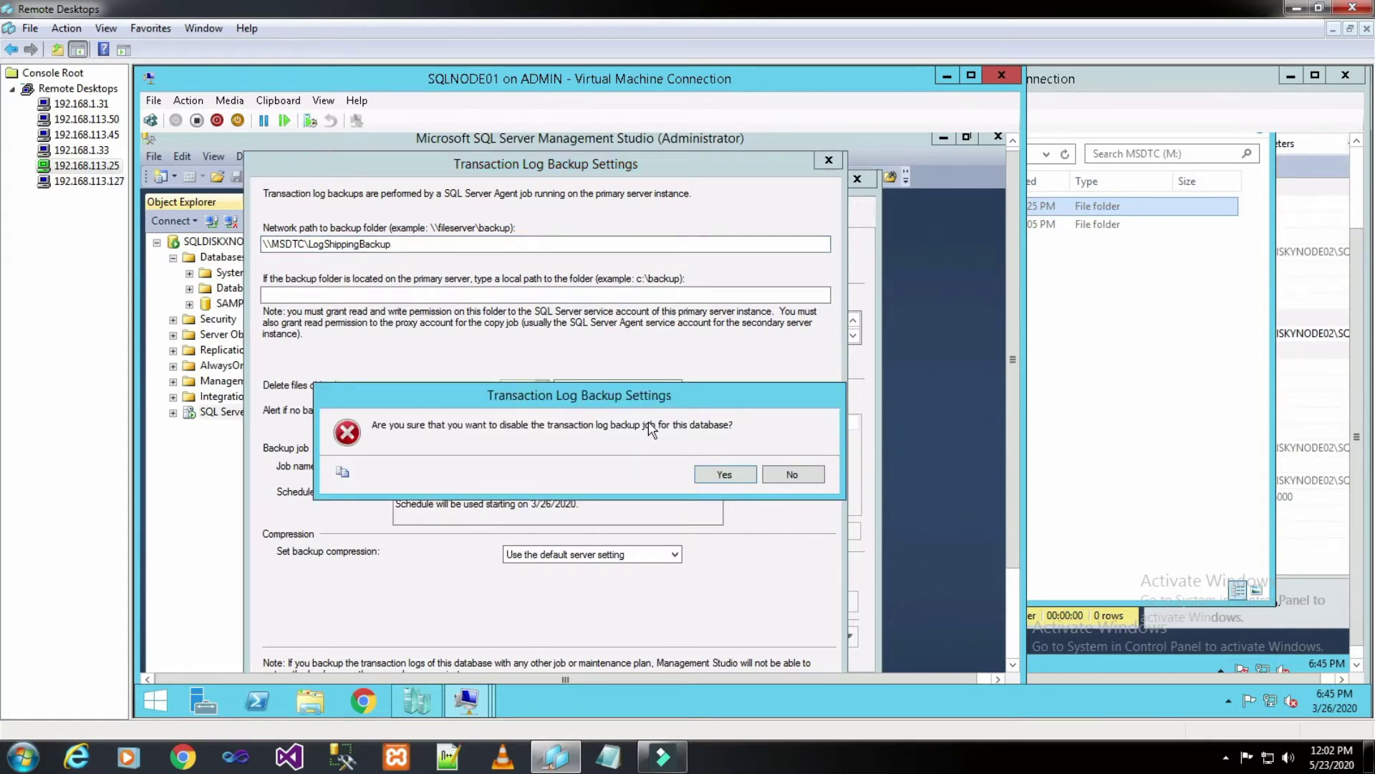
click(801, 476)
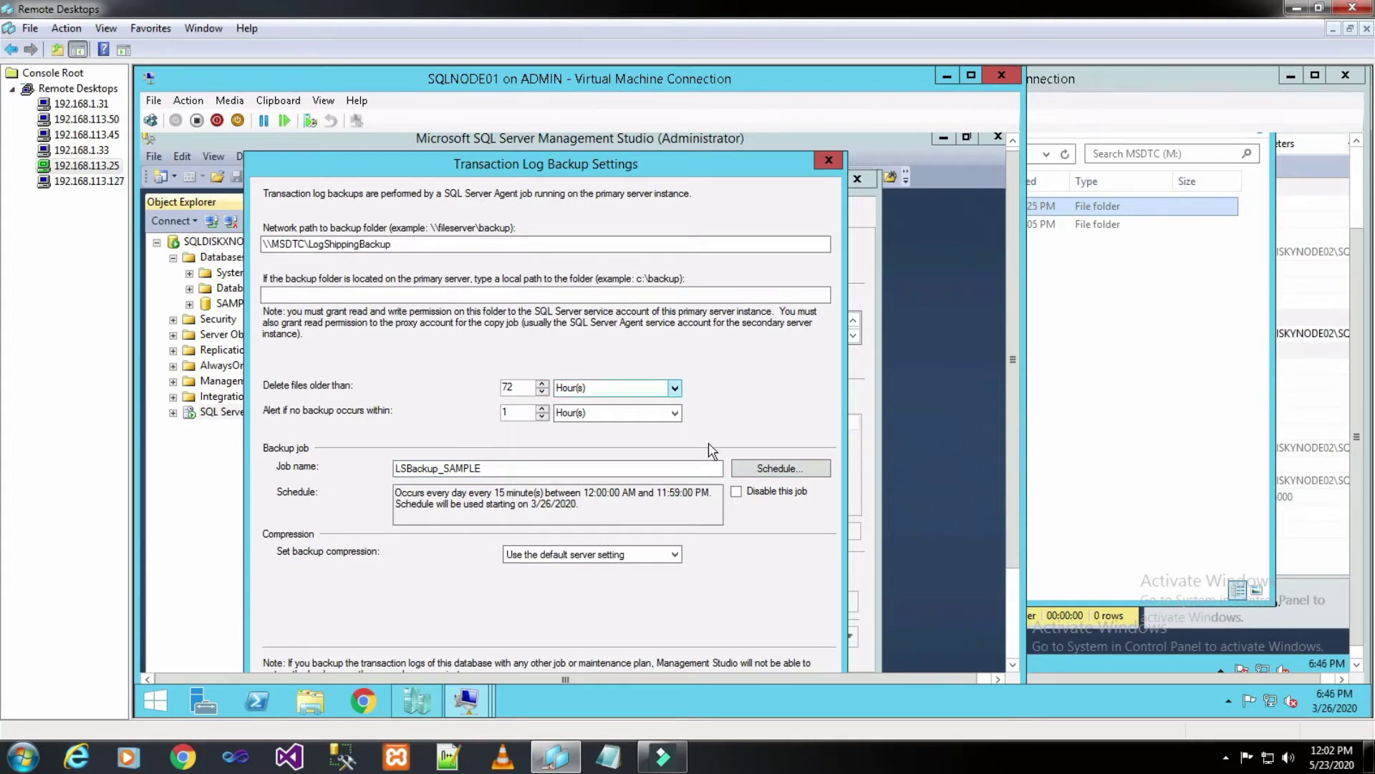
Step: Set the LSBackup_SAMPLE job's schedule to occur every 5 minutes and accept the schedule
click(778, 469)
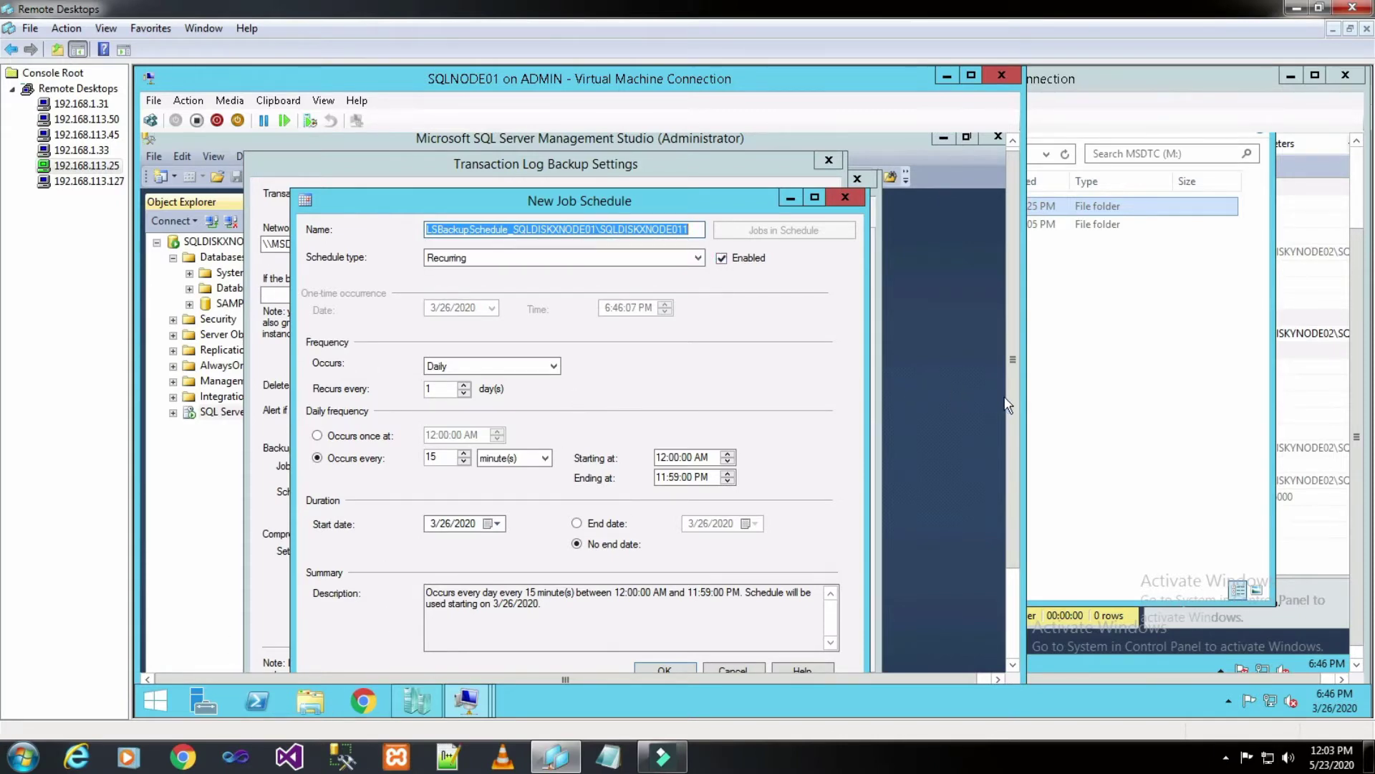
scroll(1010, 402, down, 2)
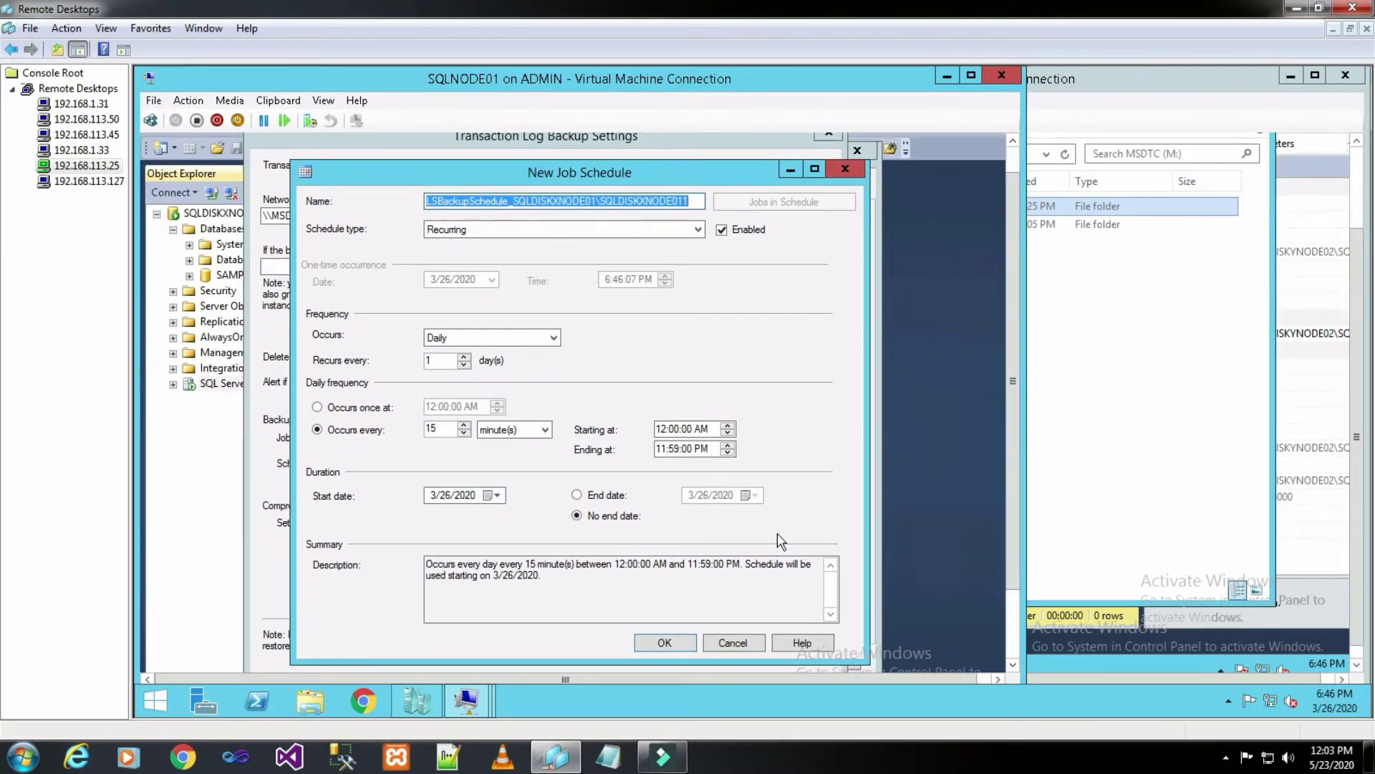
double_click(439, 428)
text(5)
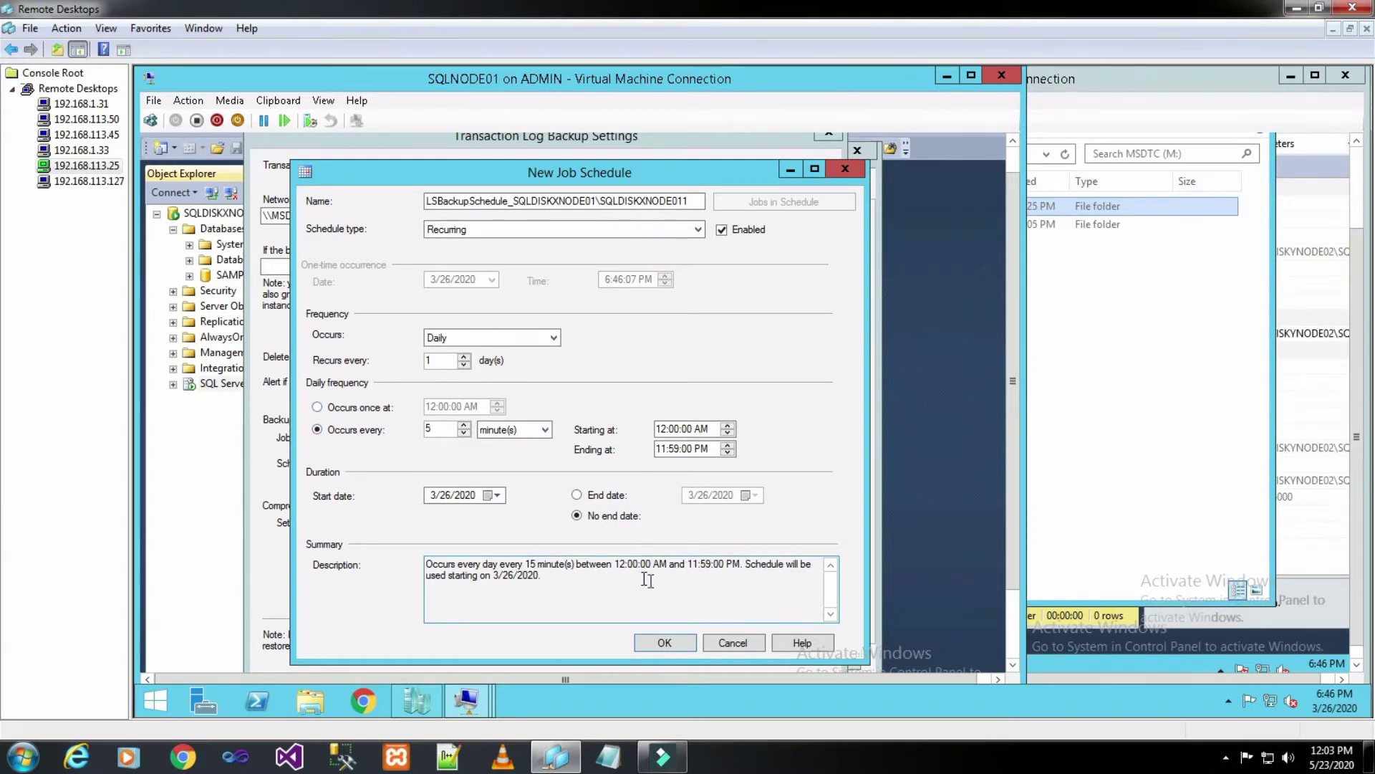
click(671, 643)
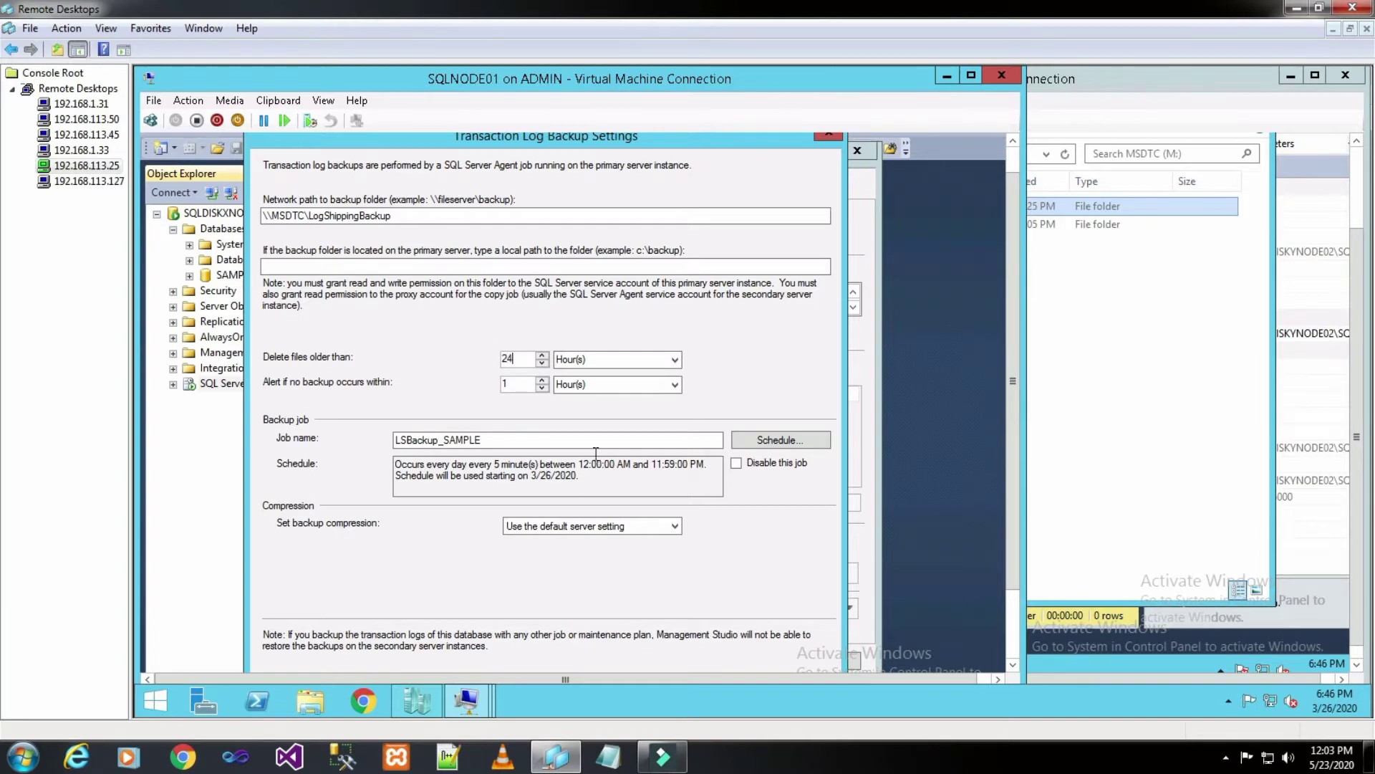
Step: Review the backup compression options, keep the default server setting, and accept the transaction log backup settings
click(673, 530)
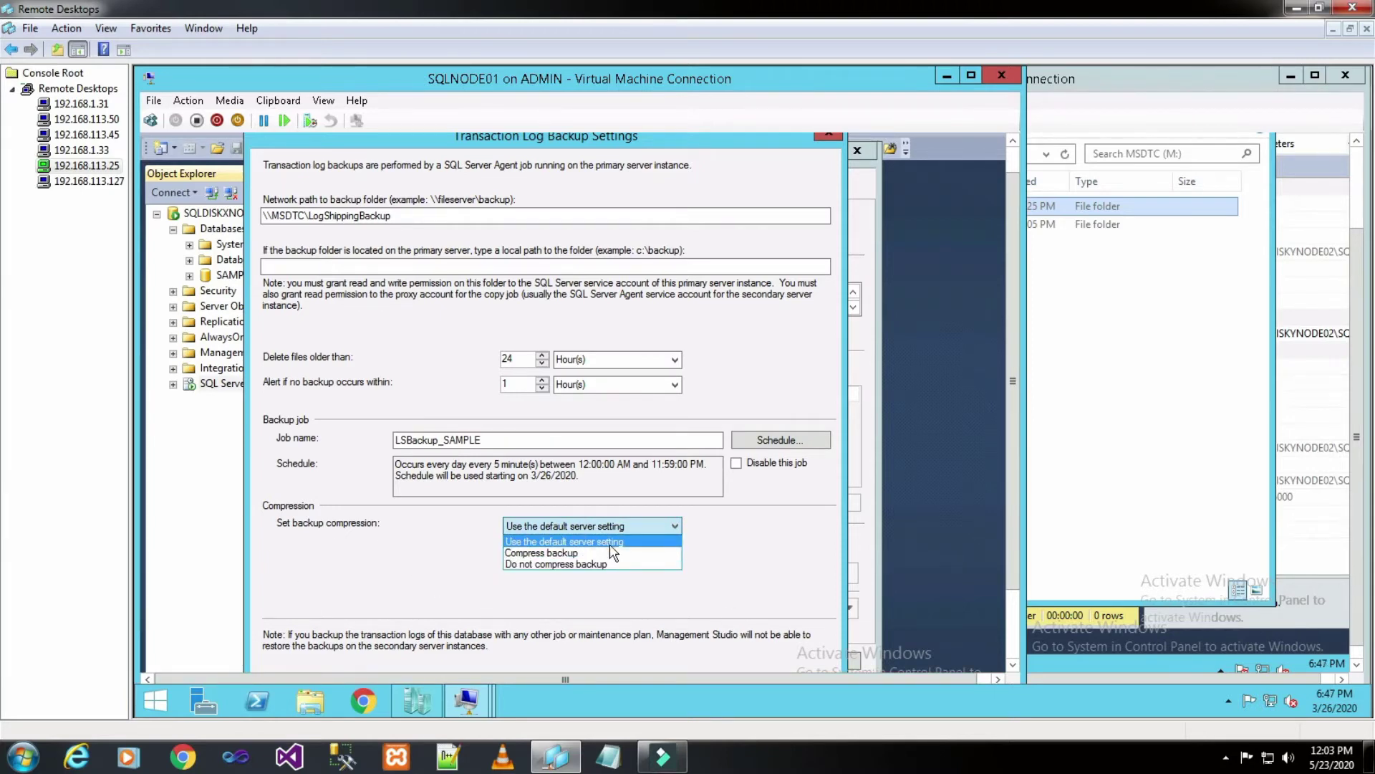
click(754, 531)
drag(1013, 394, 1014, 418)
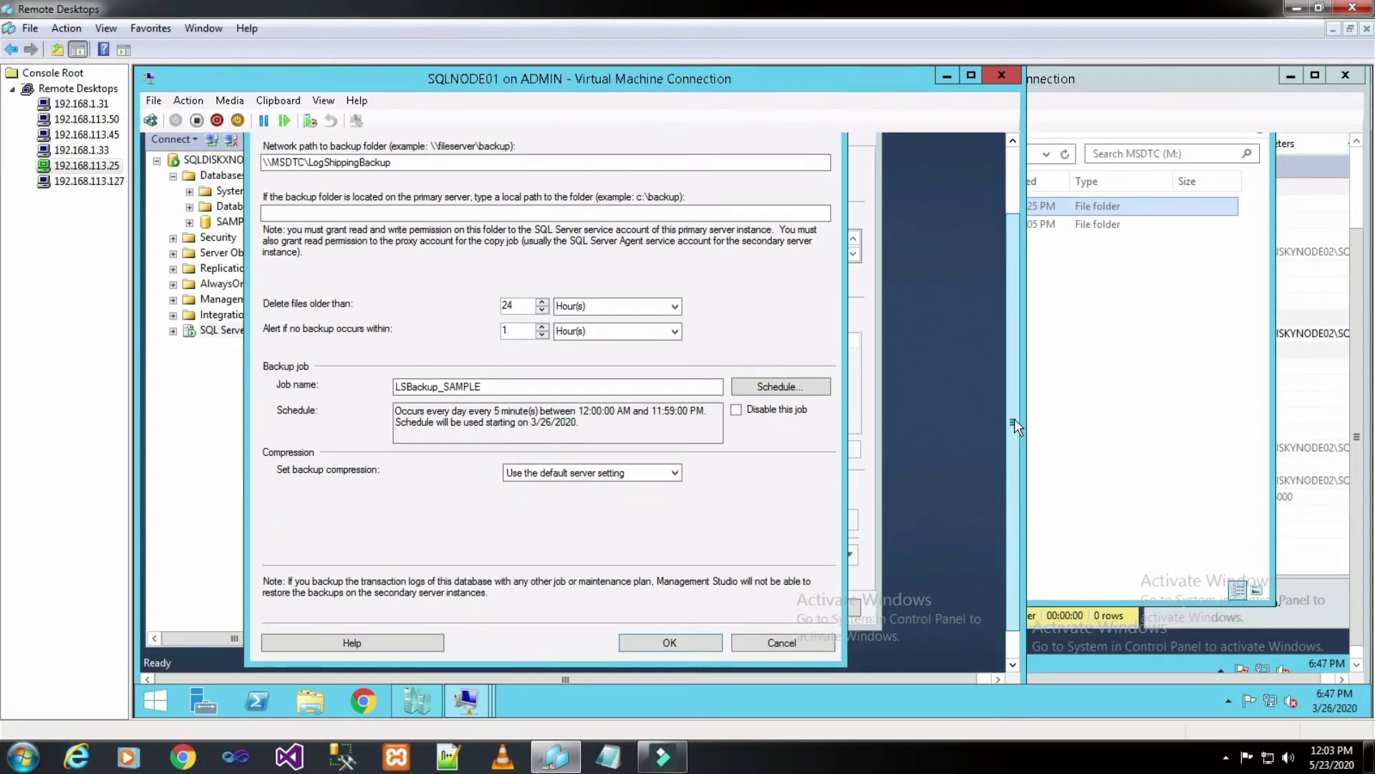
click(654, 643)
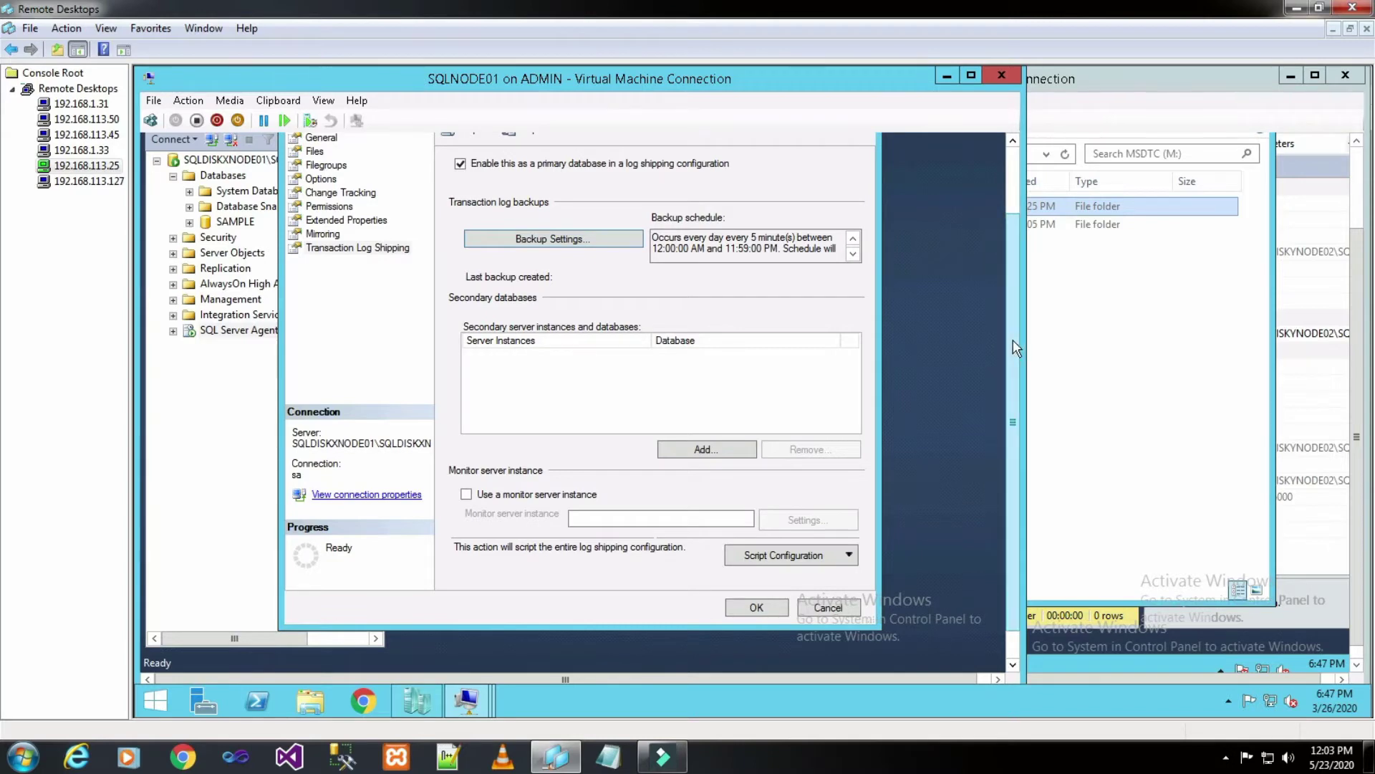
drag(1012, 340, 1008, 321)
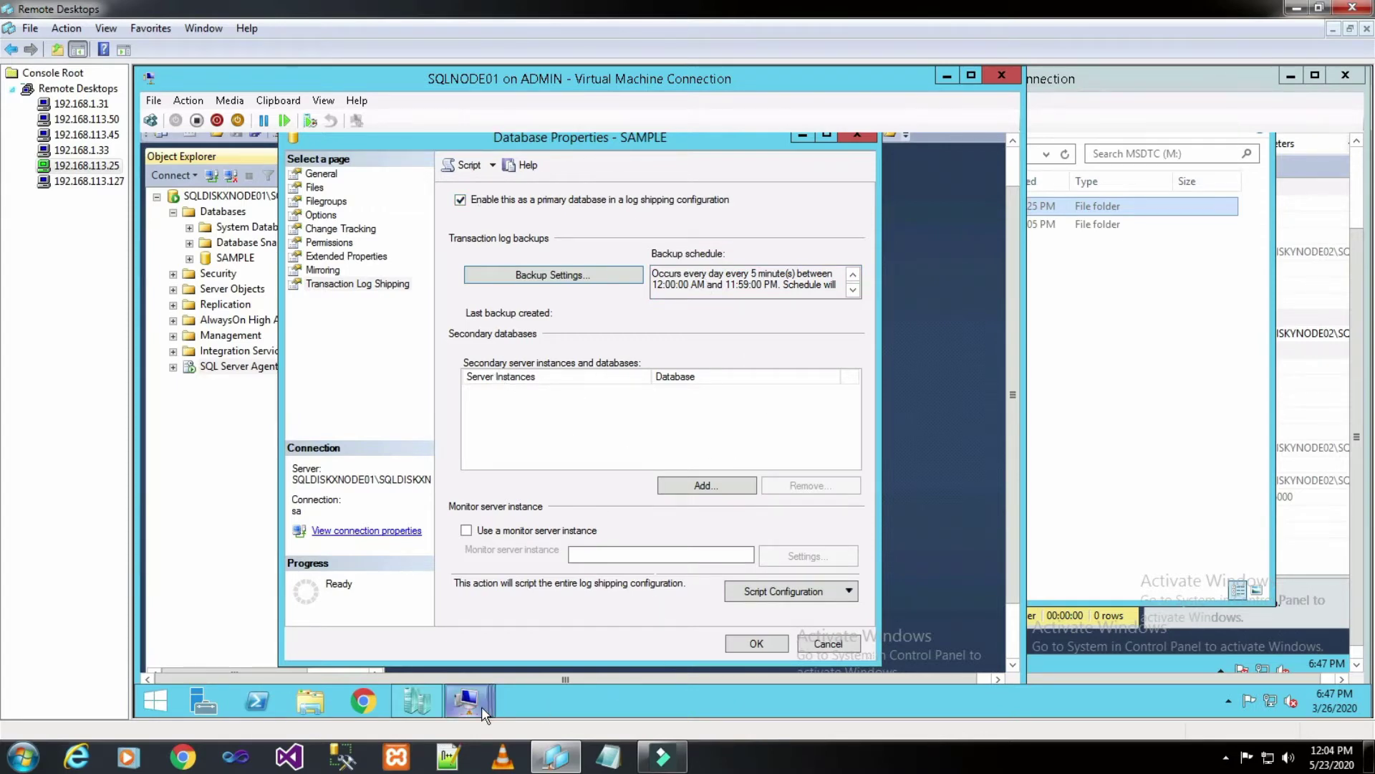
Step: Bring Management Studio forward on SQLNODE02 to view the secondary instance, then return to the SAMPLE properties on SQLNODE01
mouse_move(472, 704)
click(673, 614)
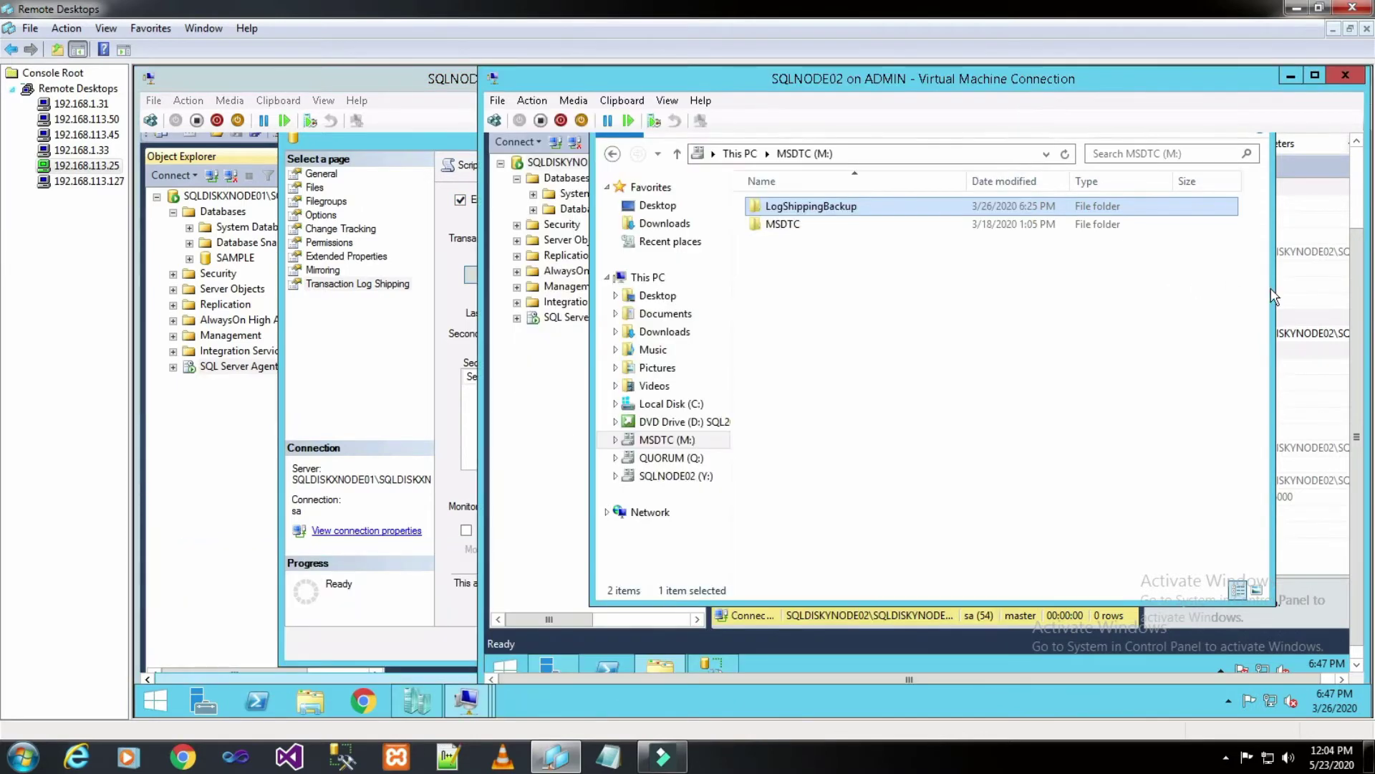
click(563, 448)
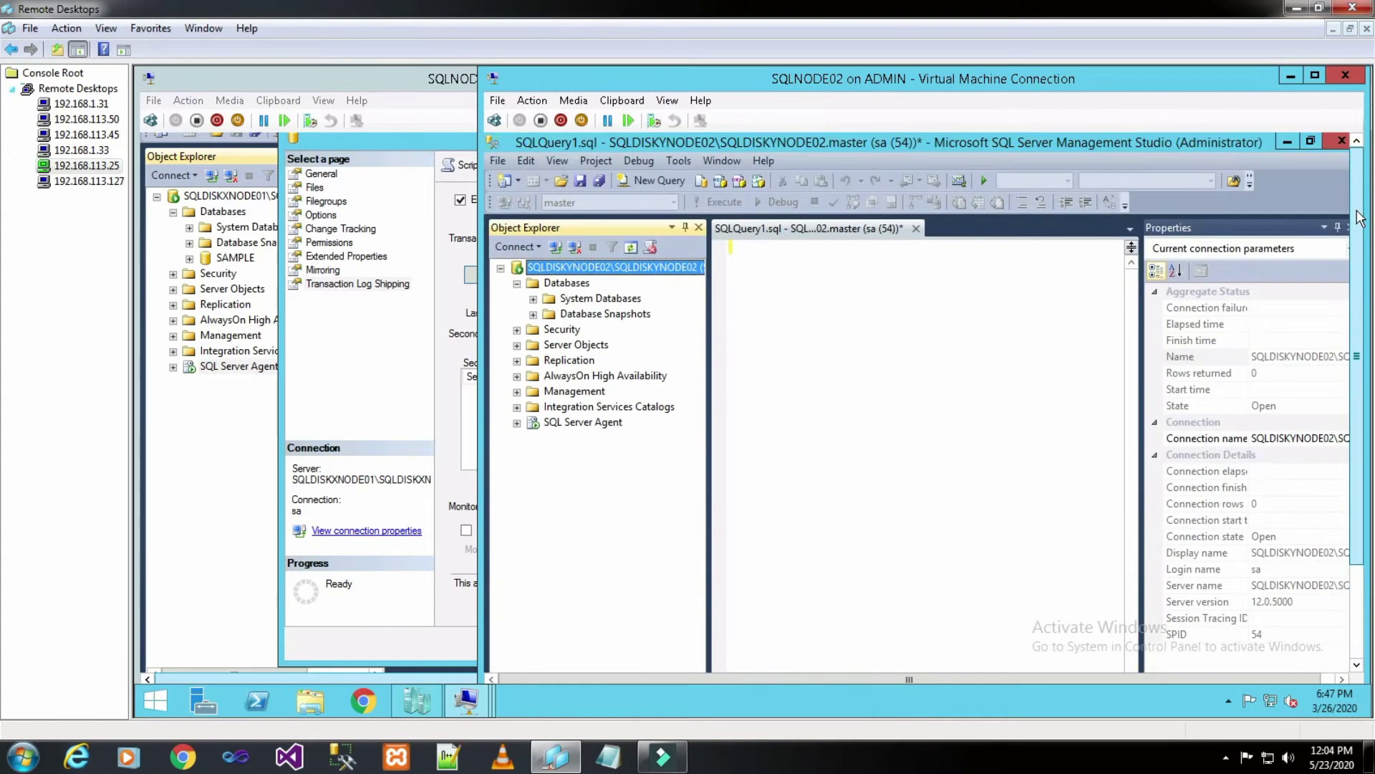
click(336, 623)
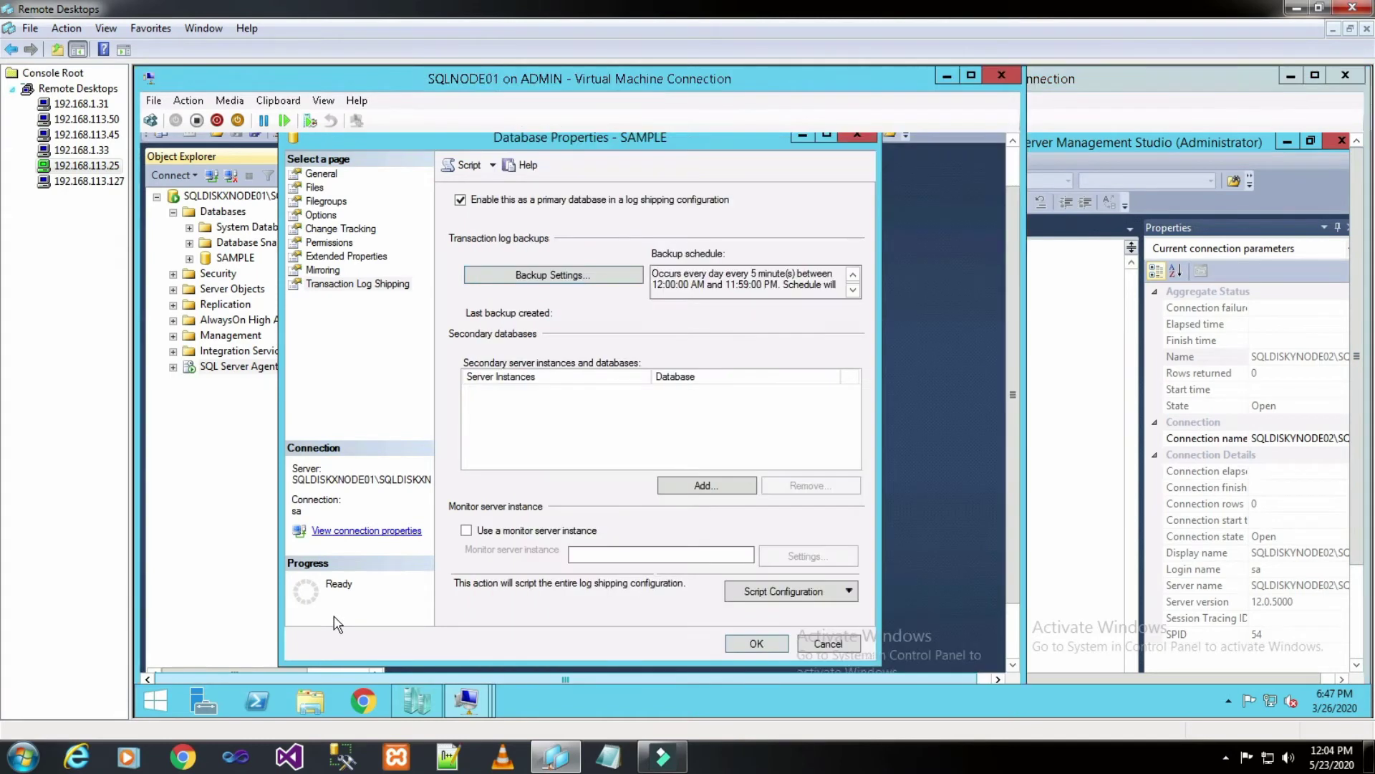
Step: Add a secondary database to the log shipping configuration and connect it to the SQLDISKYNODE02\SQLDISKYNODE02 instance
click(690, 485)
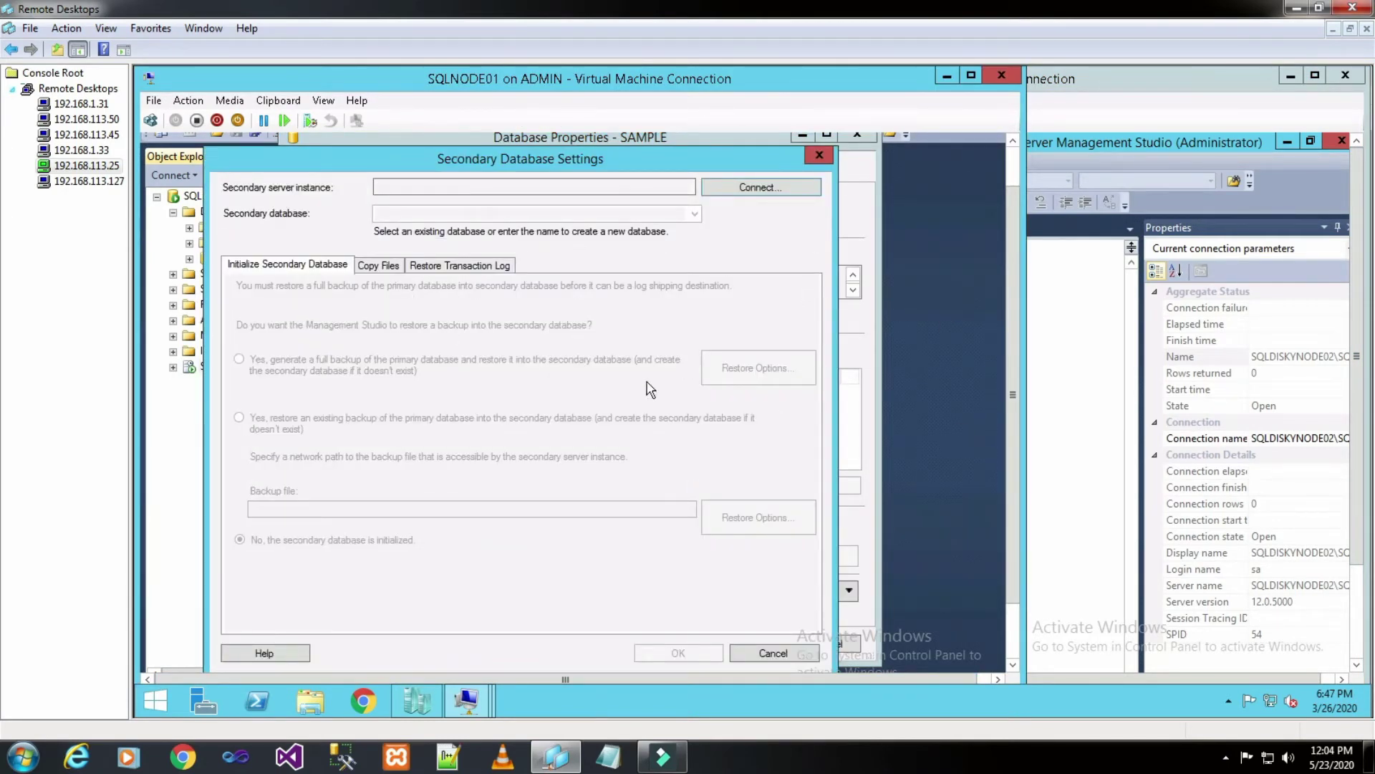
click(753, 188)
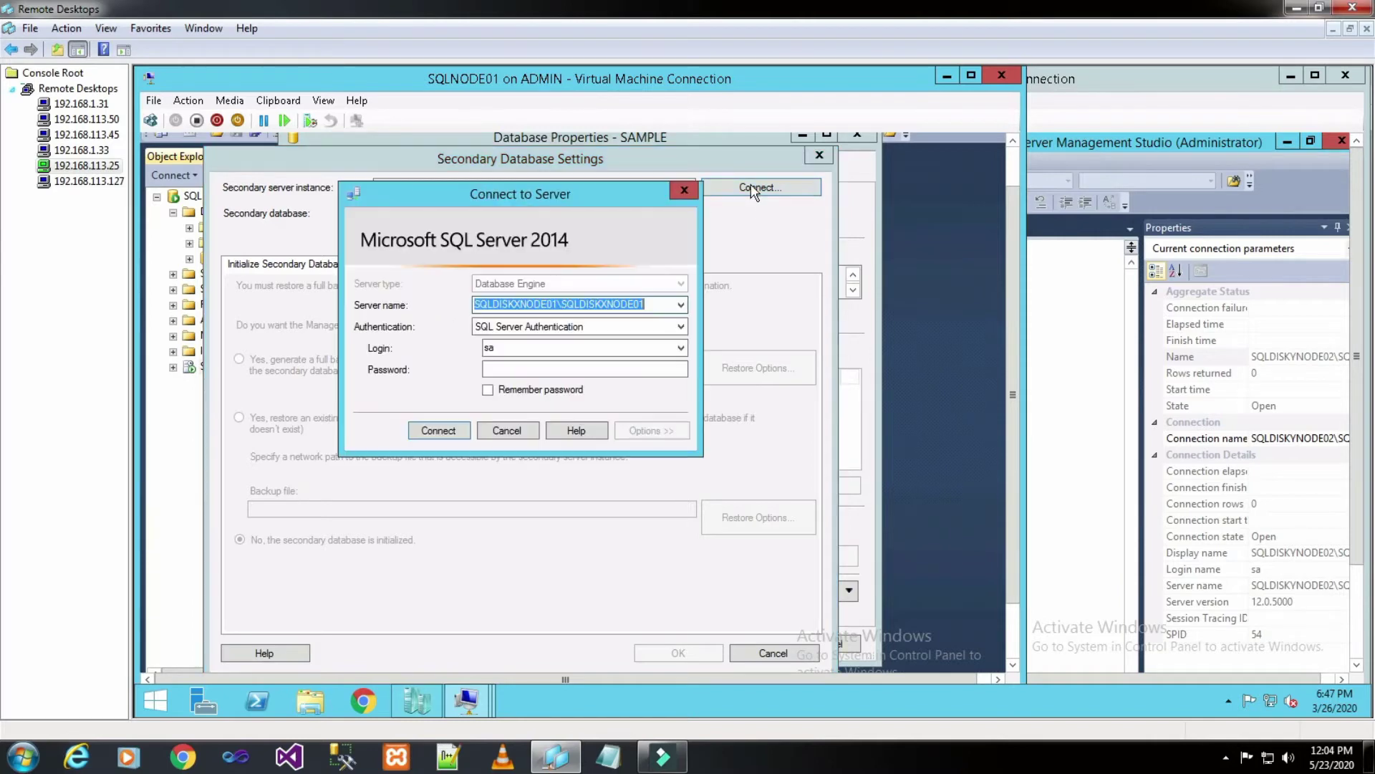
click(682, 306)
click(644, 331)
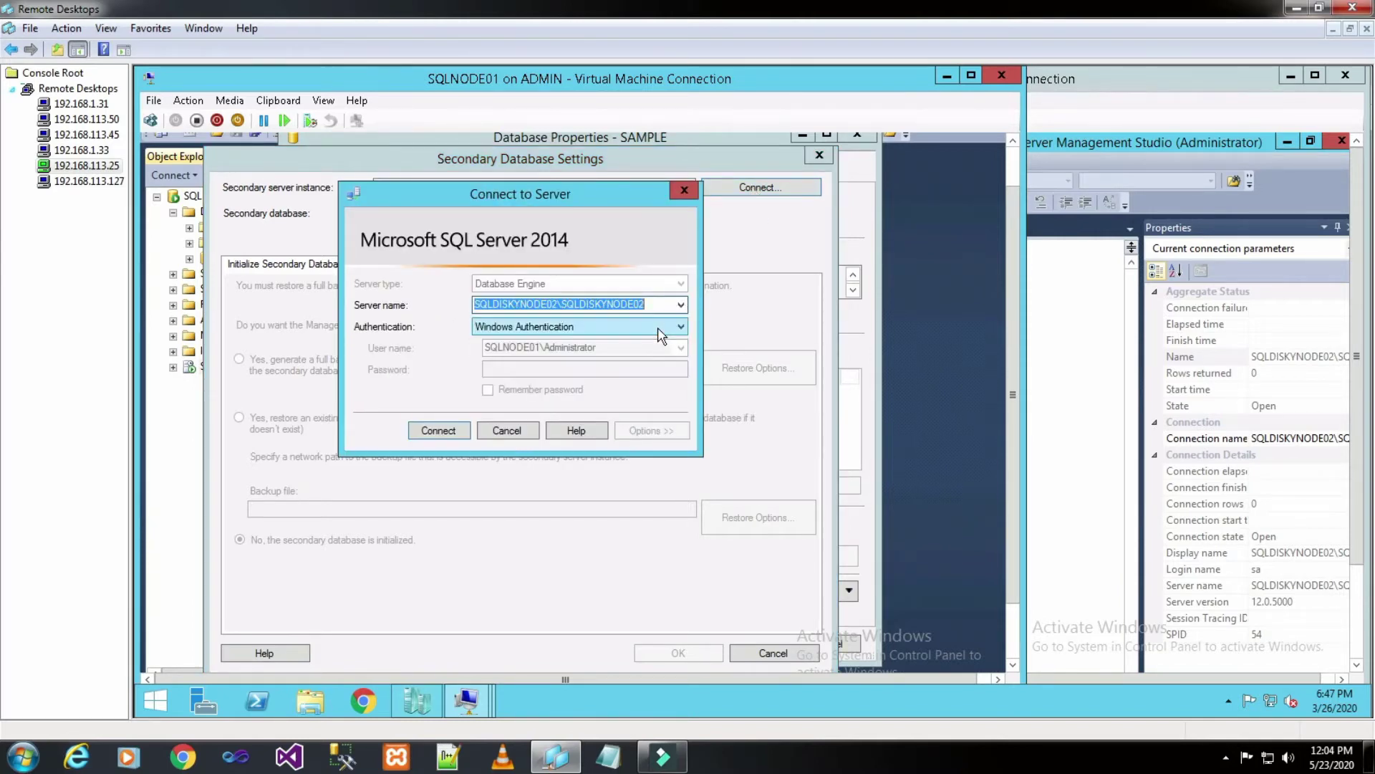
click(438, 430)
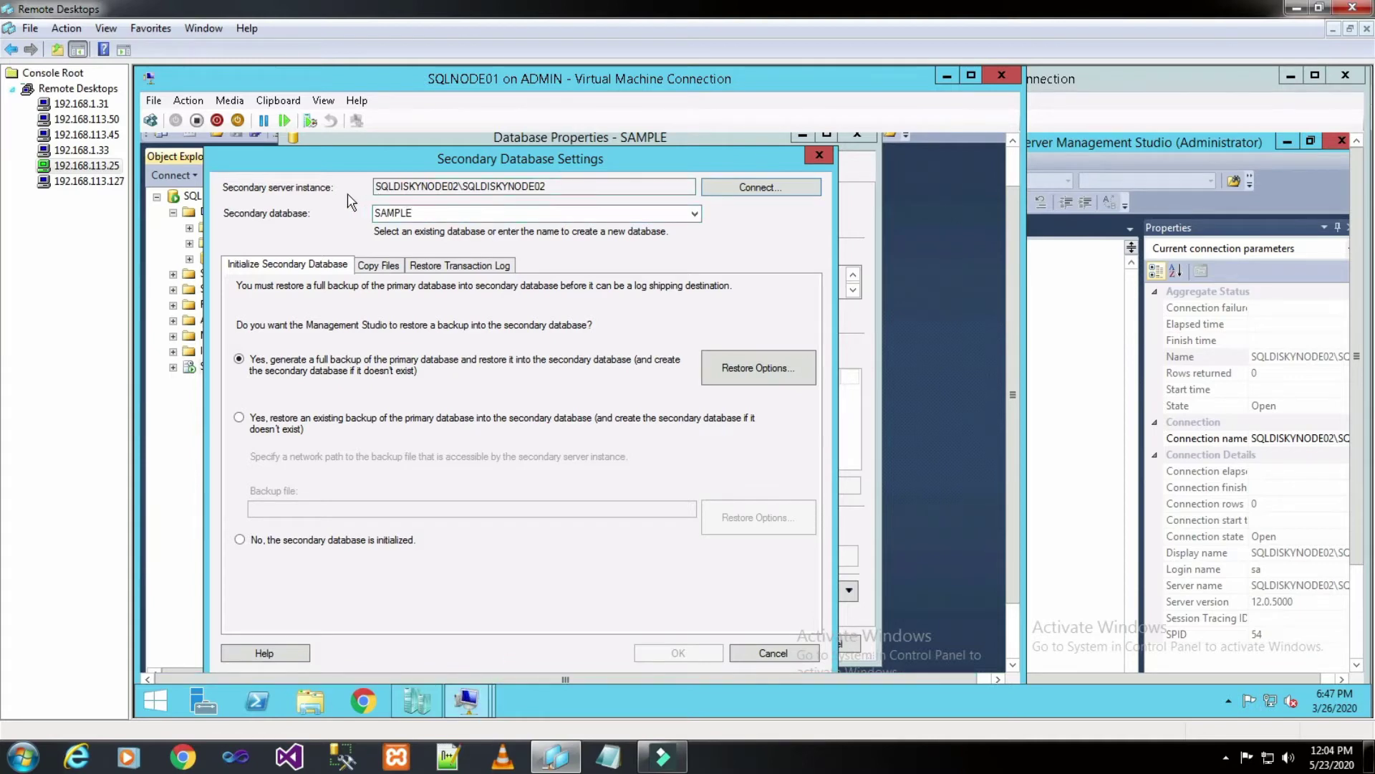
Step: Compare the chosen secondary server instance with the server name in Object Explorer on SQLNODE02
click(1069, 282)
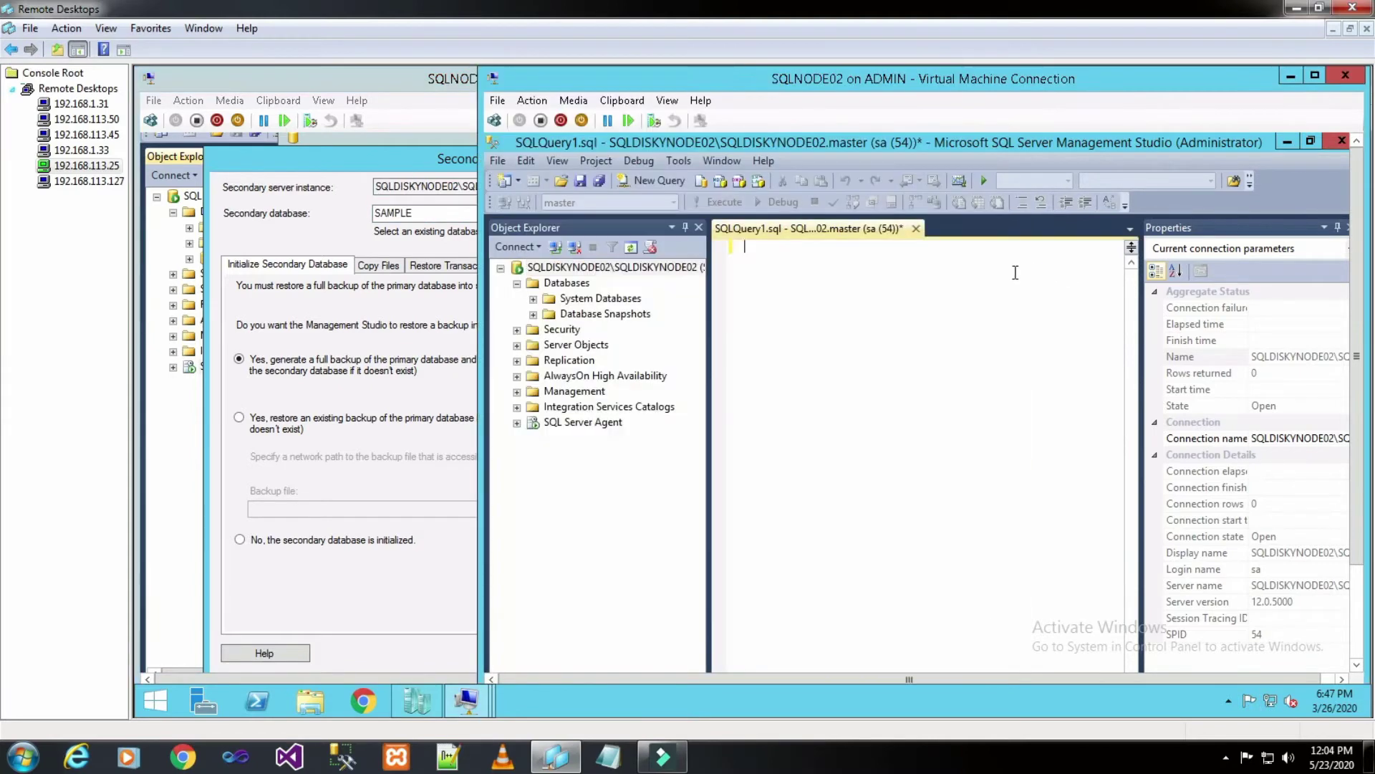
click(675, 269)
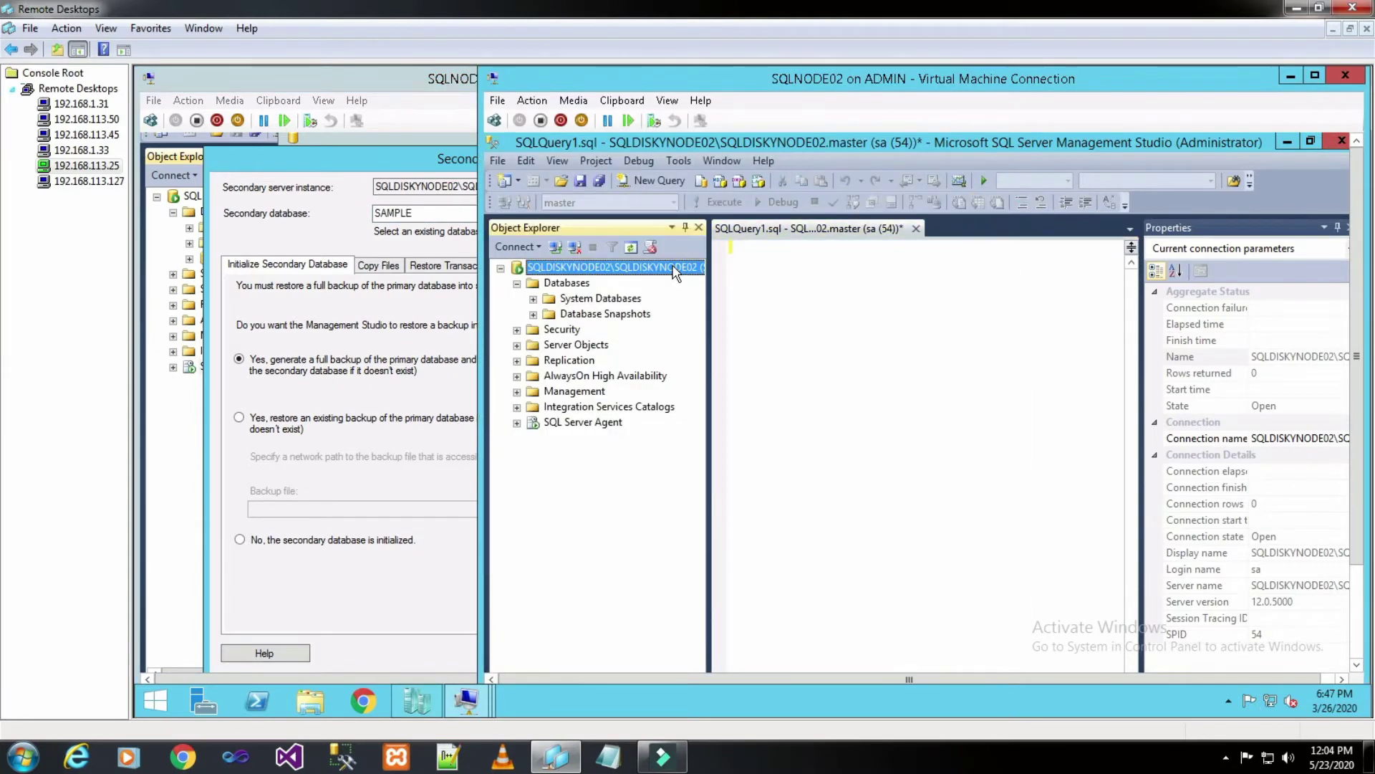
click(335, 229)
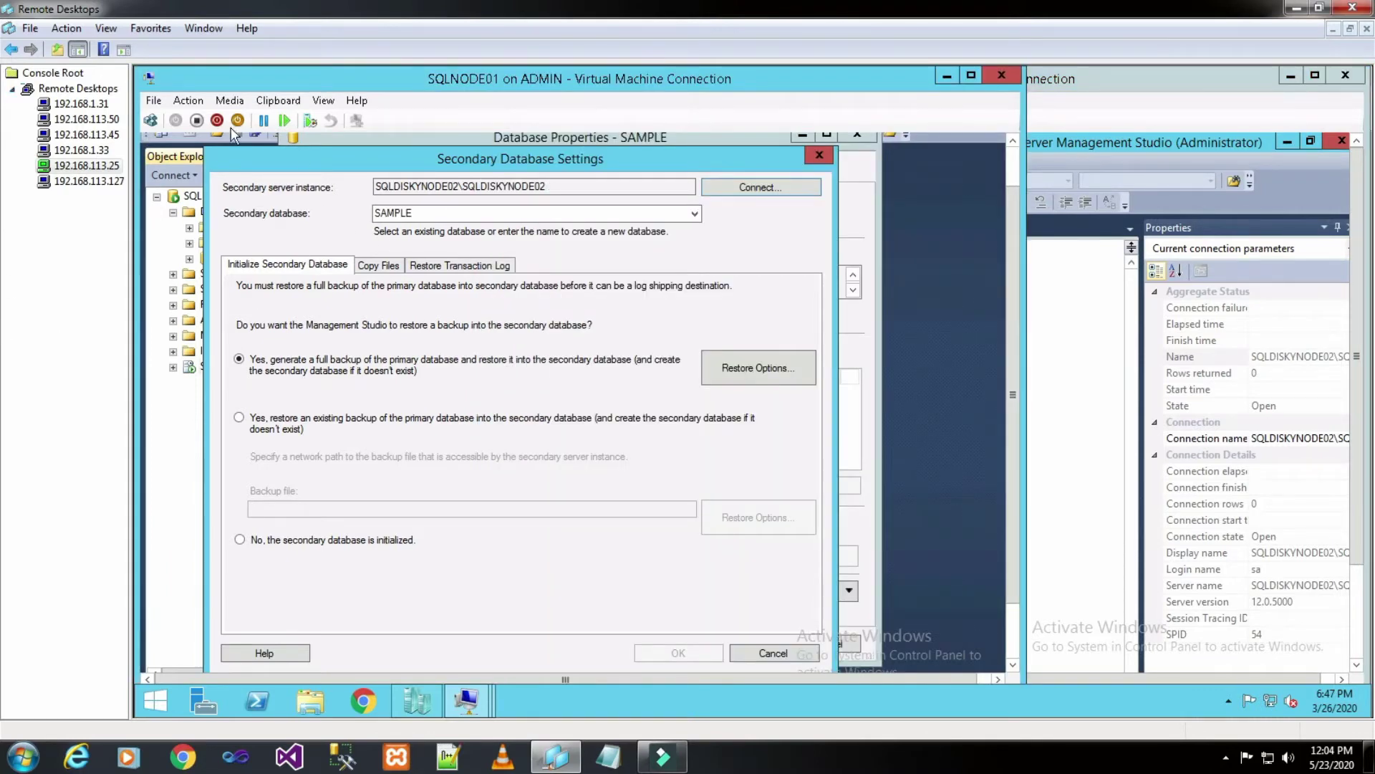
Step: Check the restore options for the secondary database's data and log file folders, and cancel without changes
drag(1009, 313, 1010, 334)
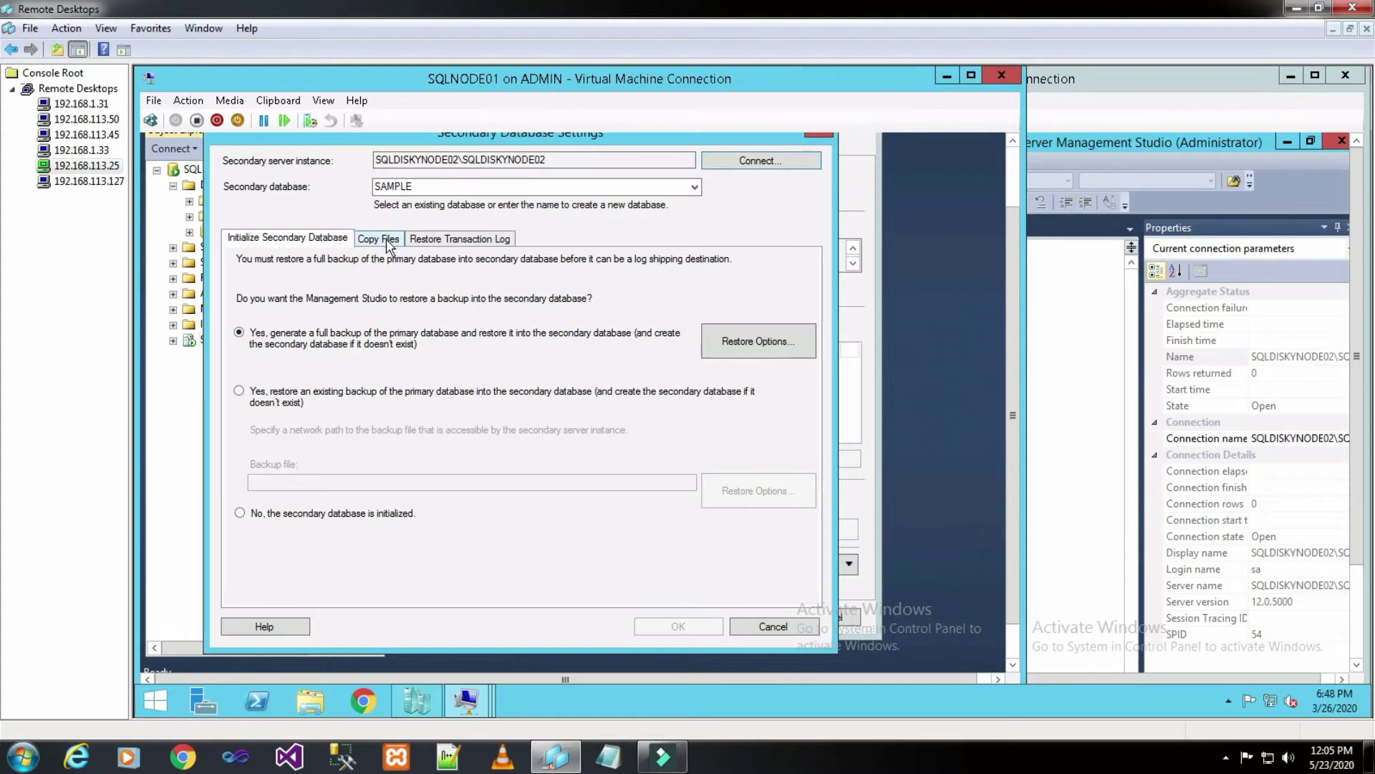
click(769, 351)
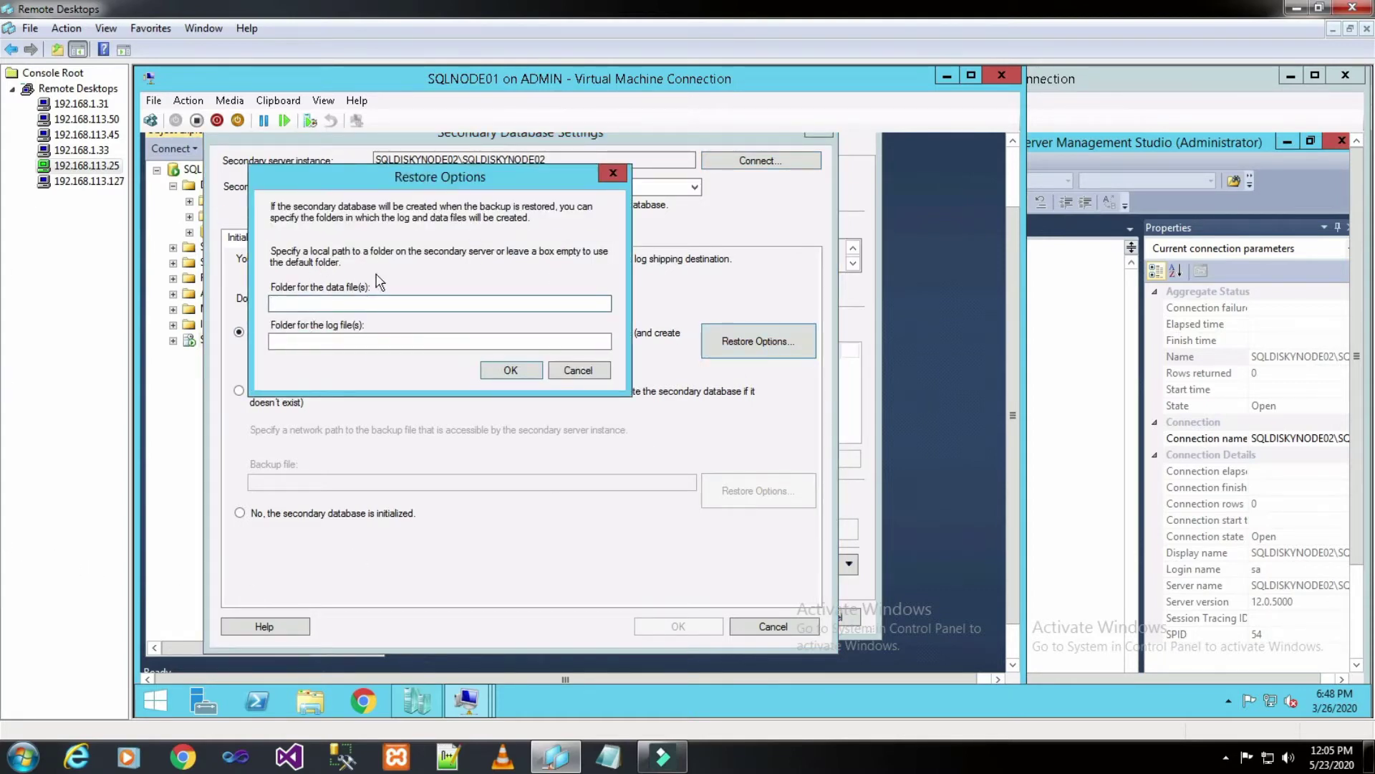
click(601, 371)
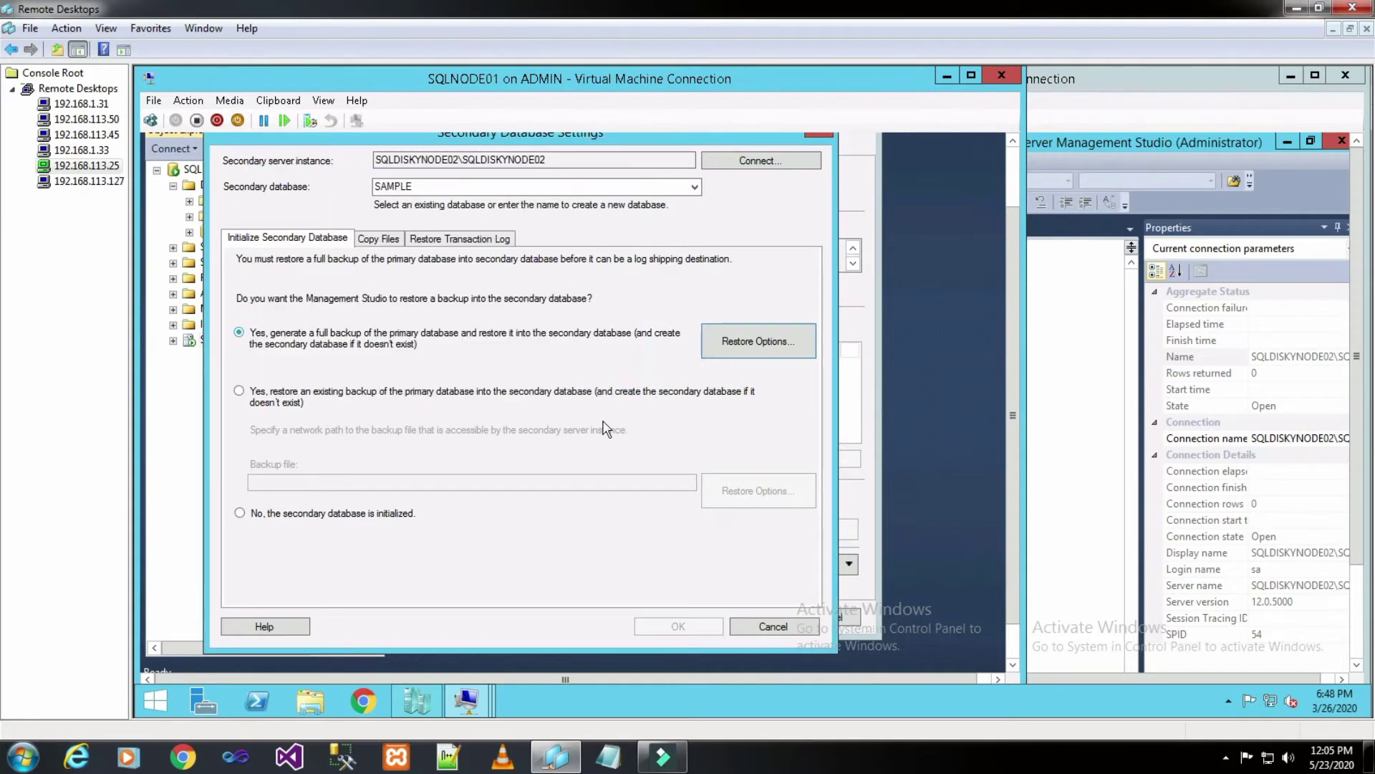
Step: Start the destination folder path for the secondary database's copied files with C:
click(382, 241)
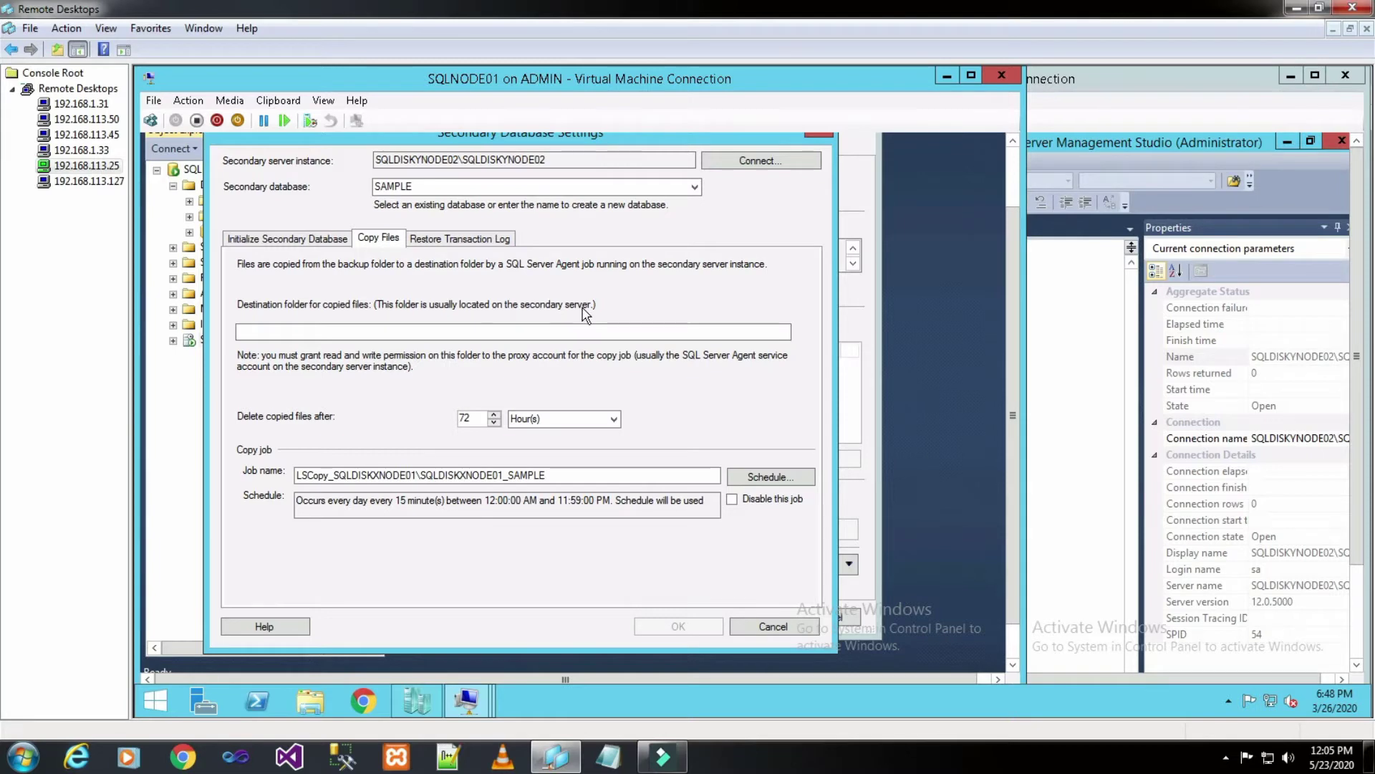
click(419, 333)
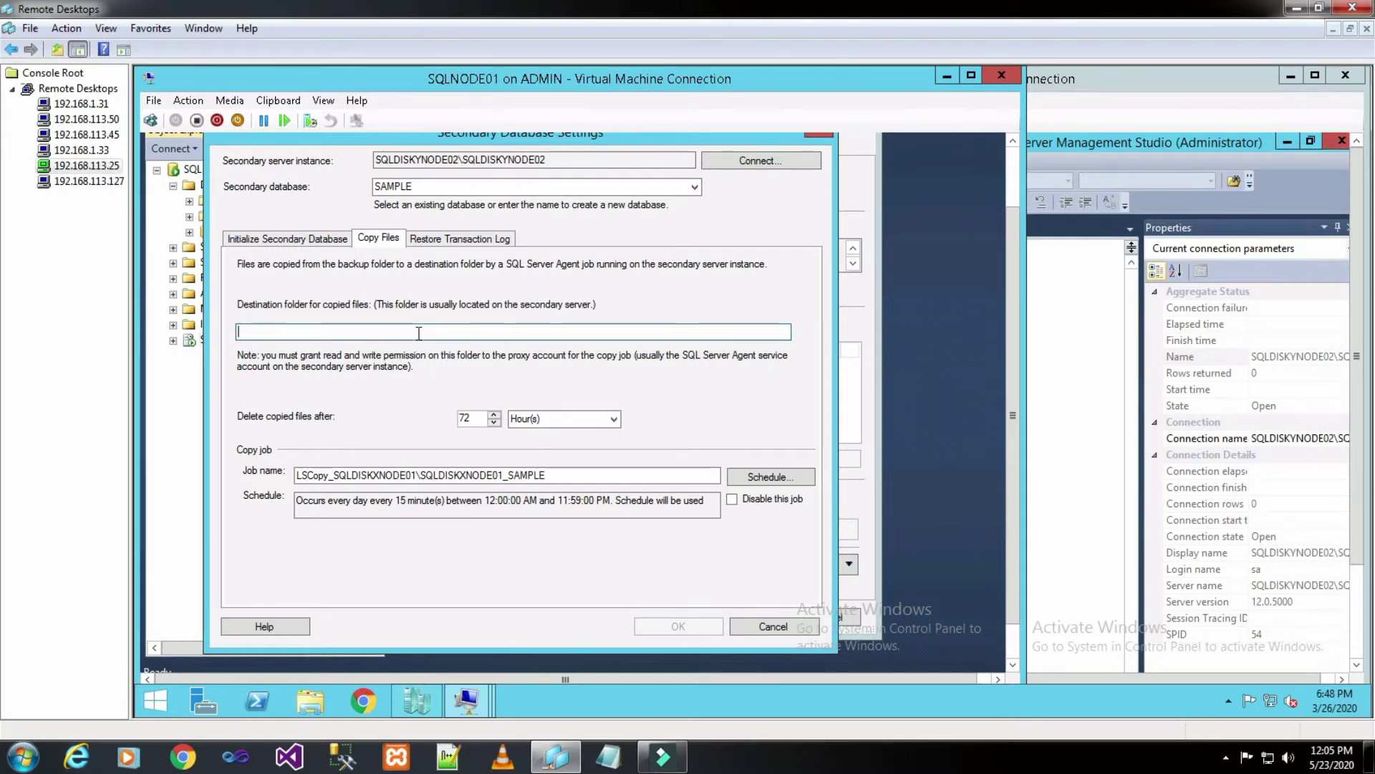
text(C)
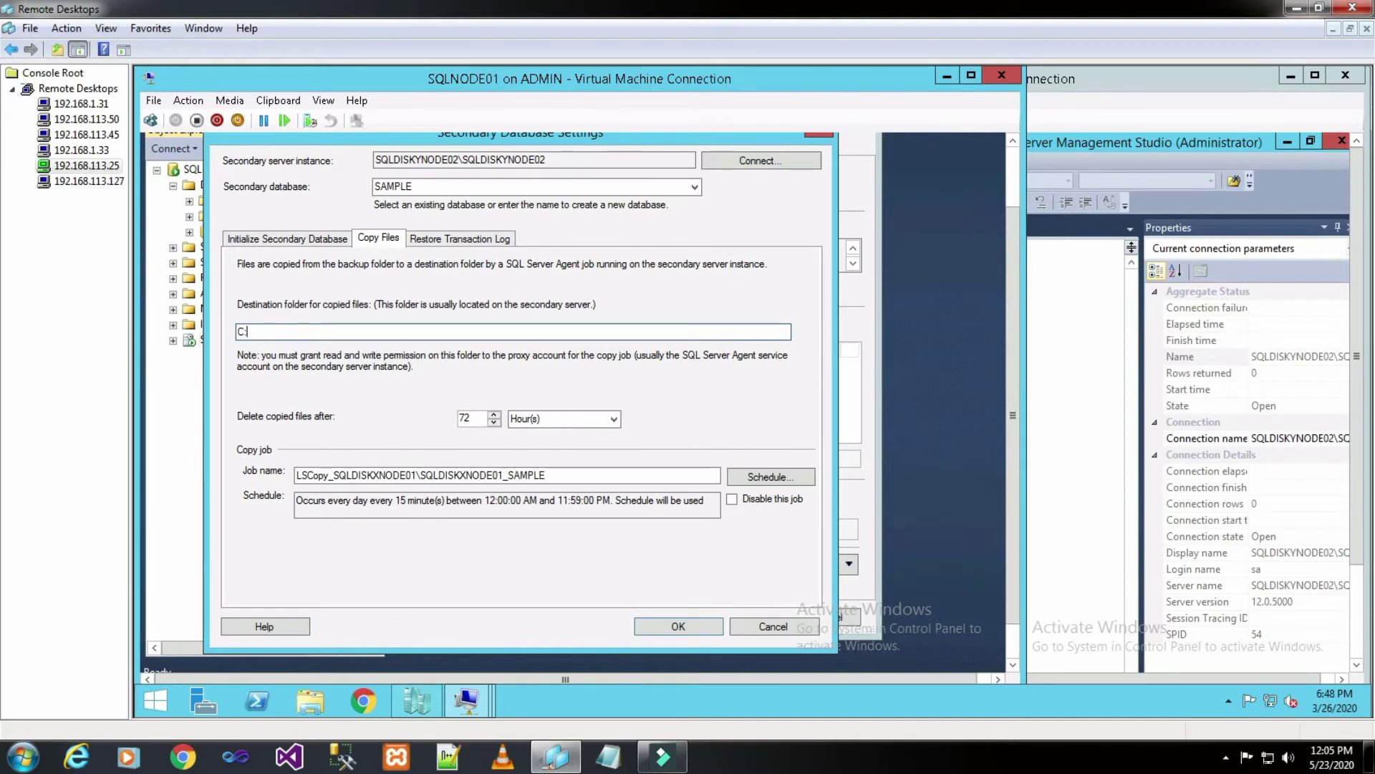
text(:)
Step: Look up the full path of the DATA folder on the local C drive of SQLNODE02
mouse_move(481, 691)
click(656, 618)
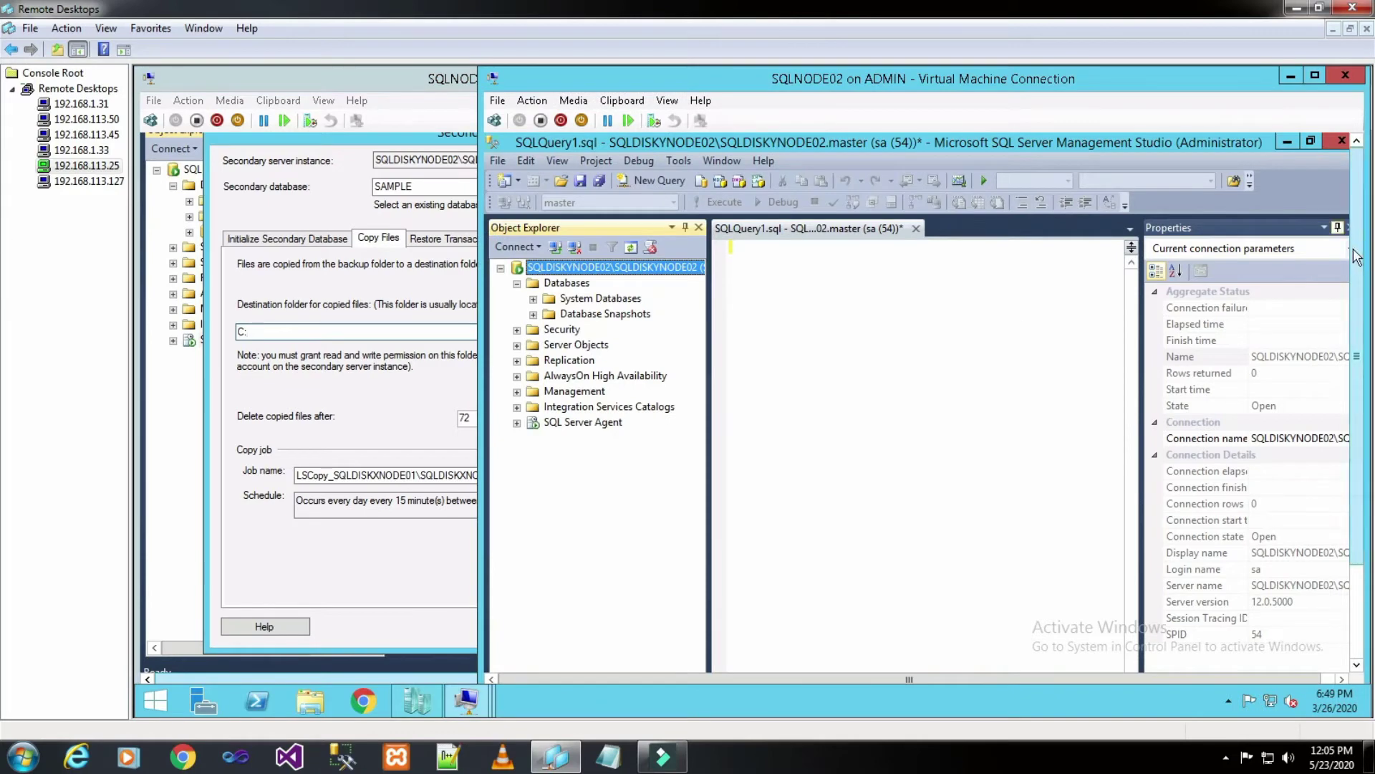
drag(1354, 263, 1355, 383)
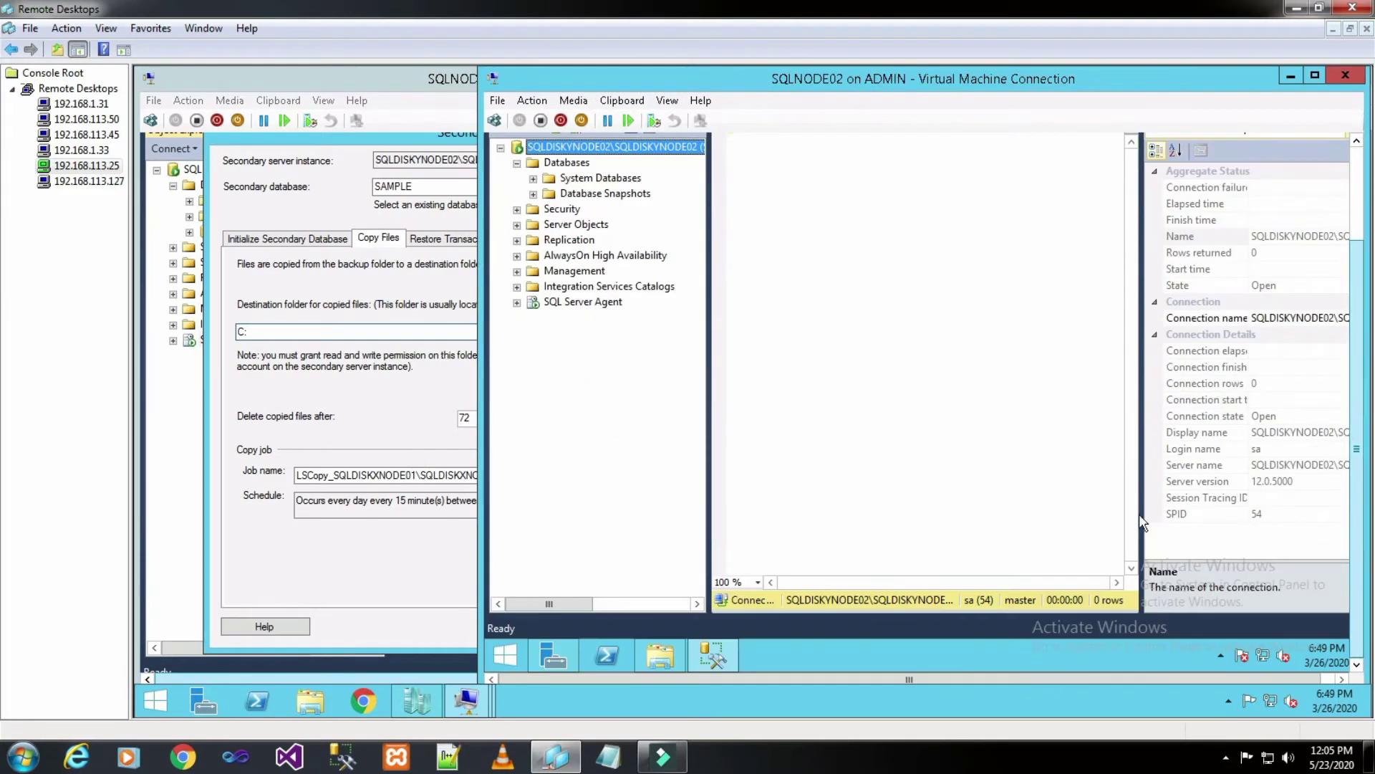
click(660, 656)
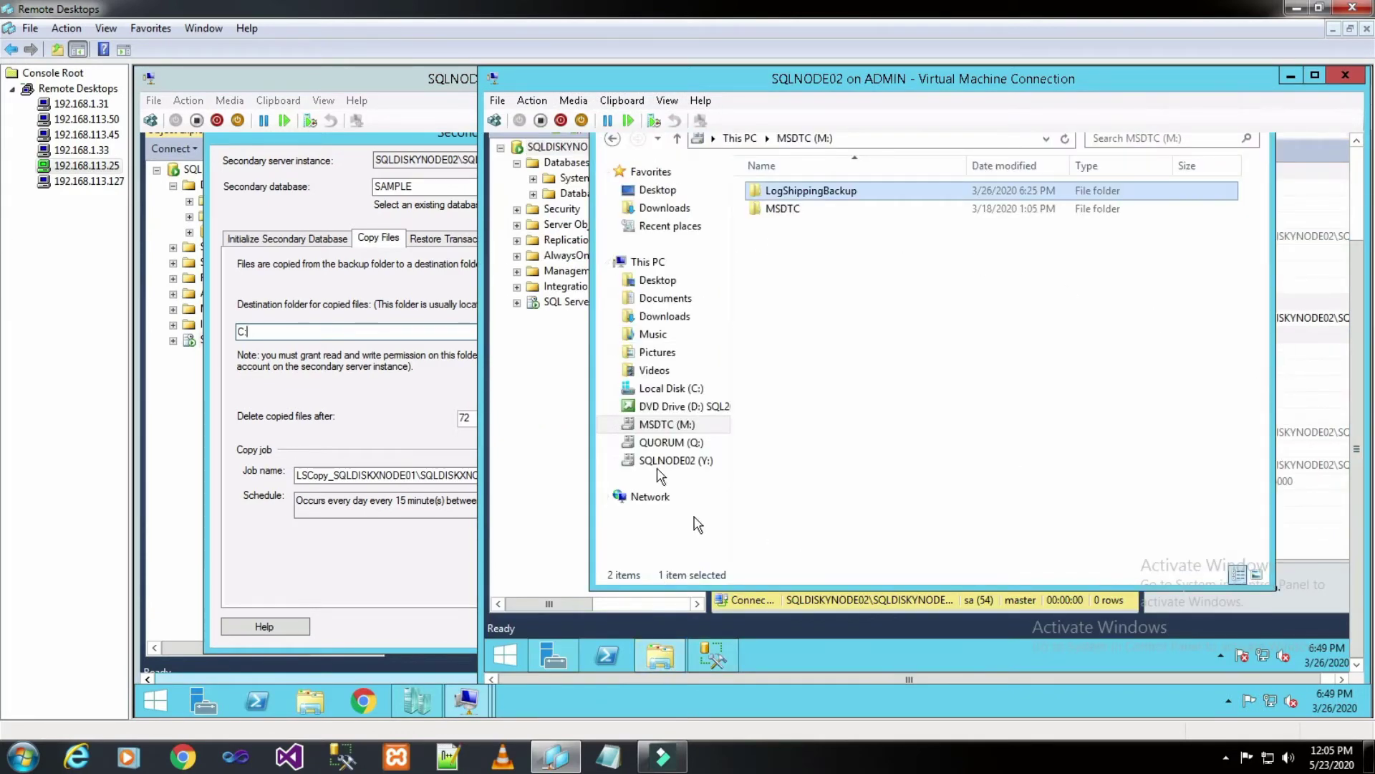
click(691, 391)
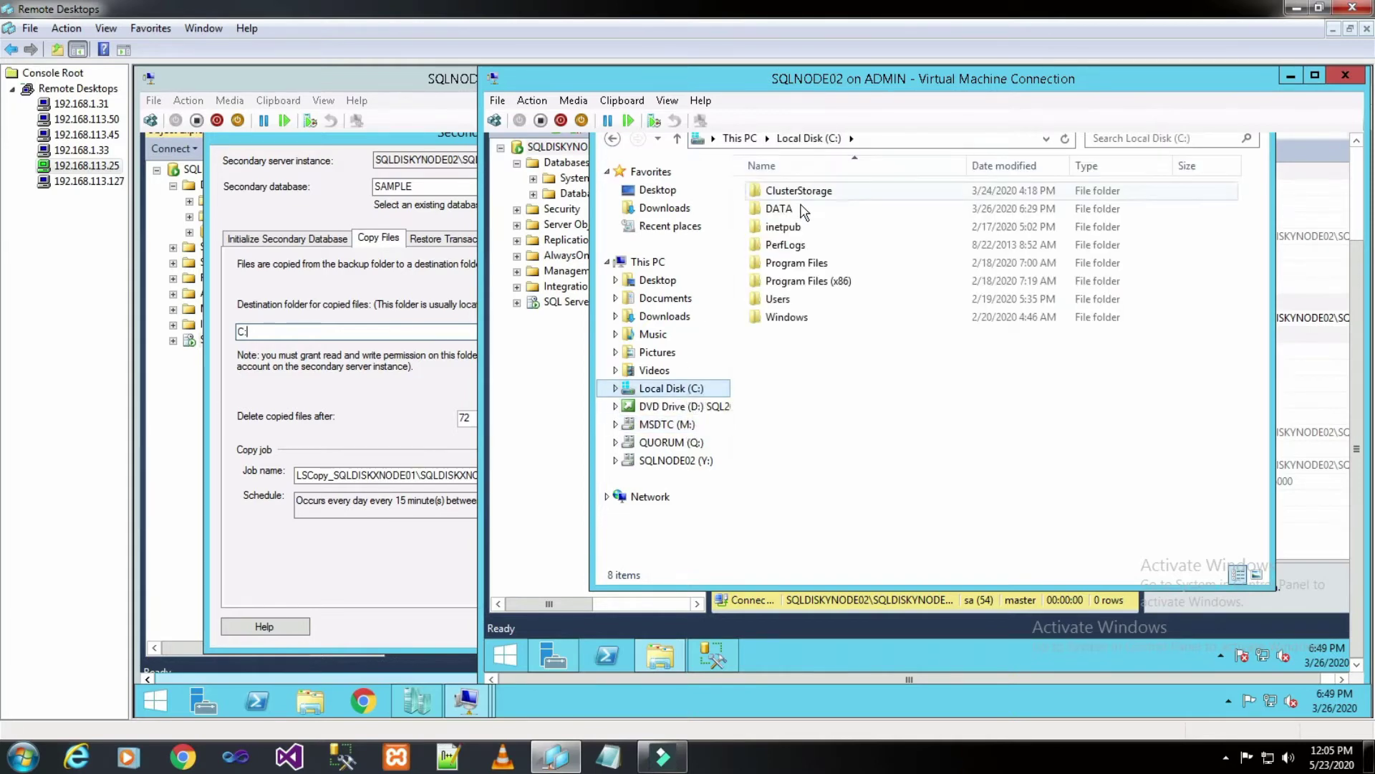
scroll(1357, 285, up, 3)
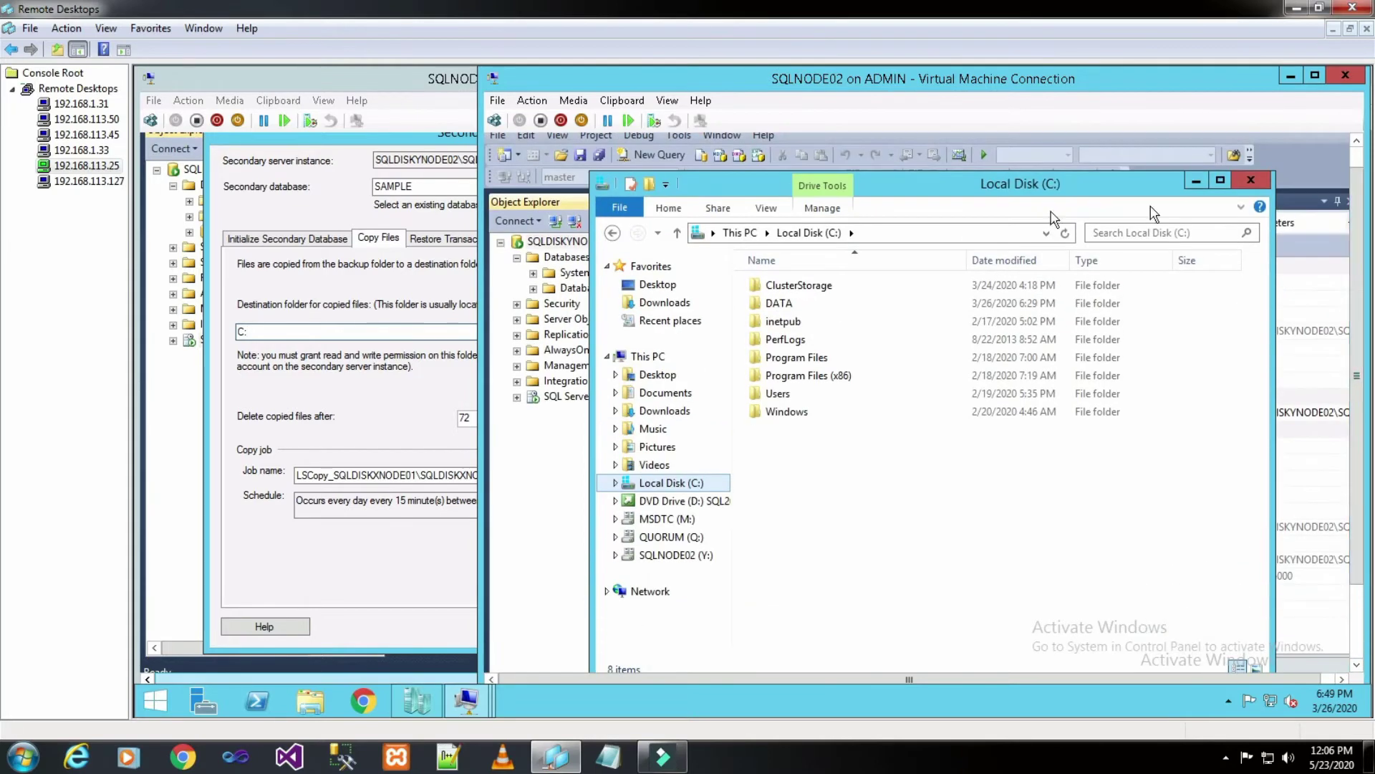
double_click(789, 304)
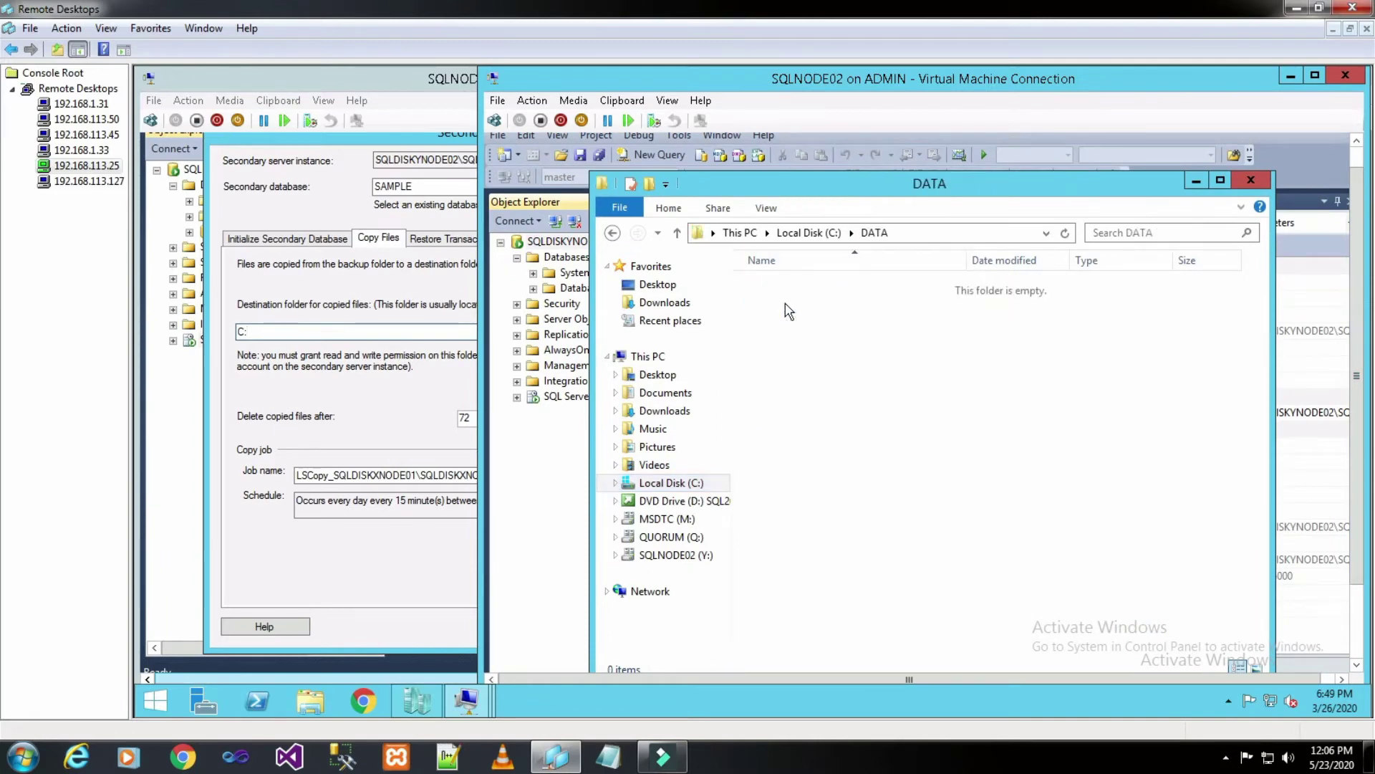
click(902, 232)
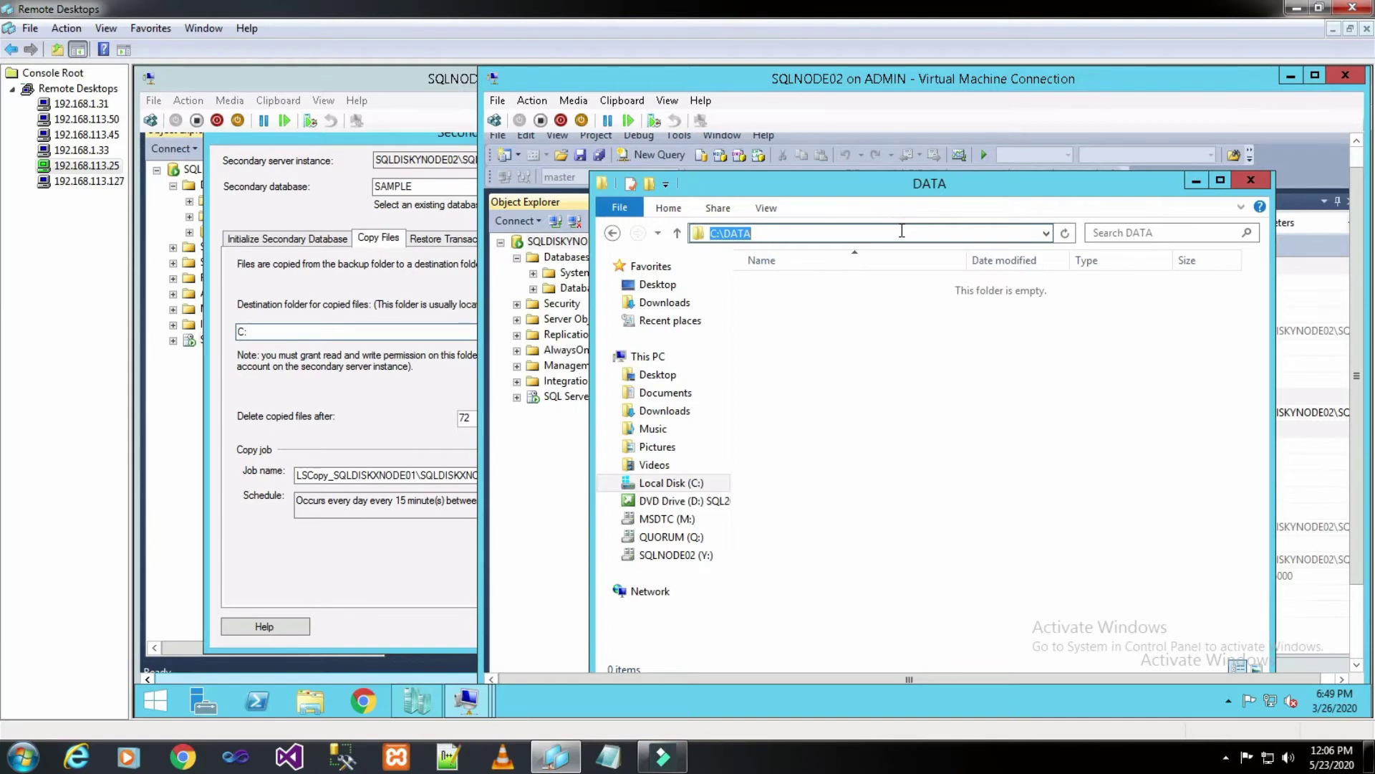
Step: Complete the destination folder for copied files as C:\DATA and set copied files to be deleted after 36 hours
click(271, 332)
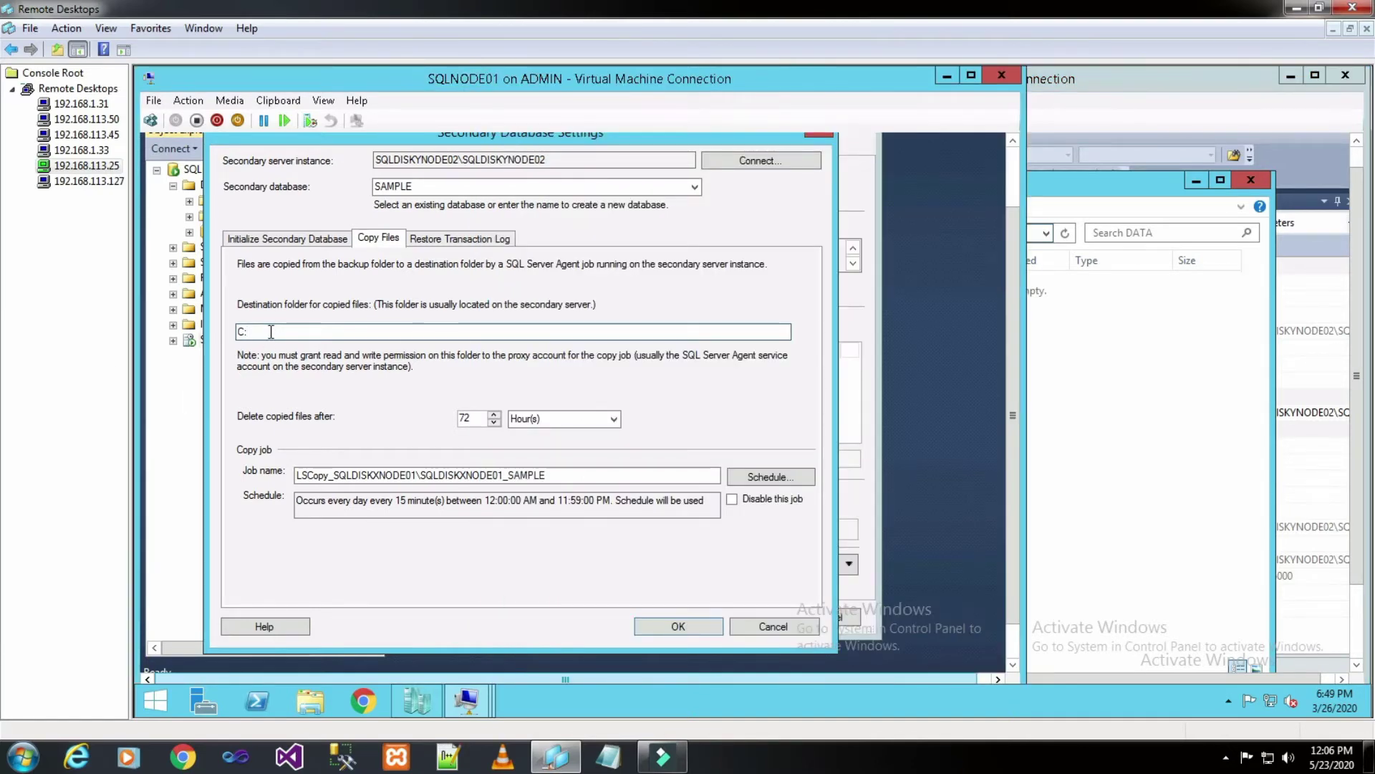
text(\DATA)
click(482, 418)
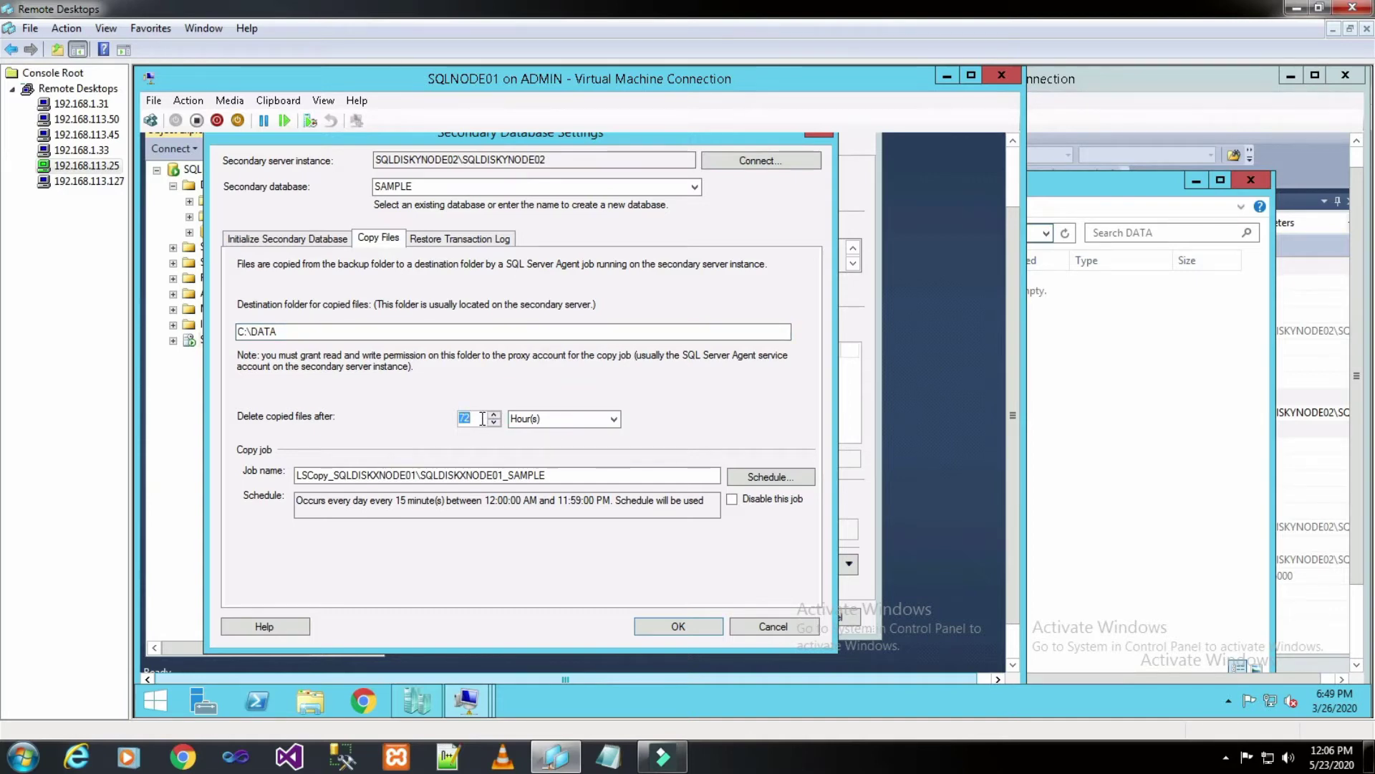
text(36)
Step: Set the copy job's schedule to occur every 10 minutes and accept the schedule
click(771, 476)
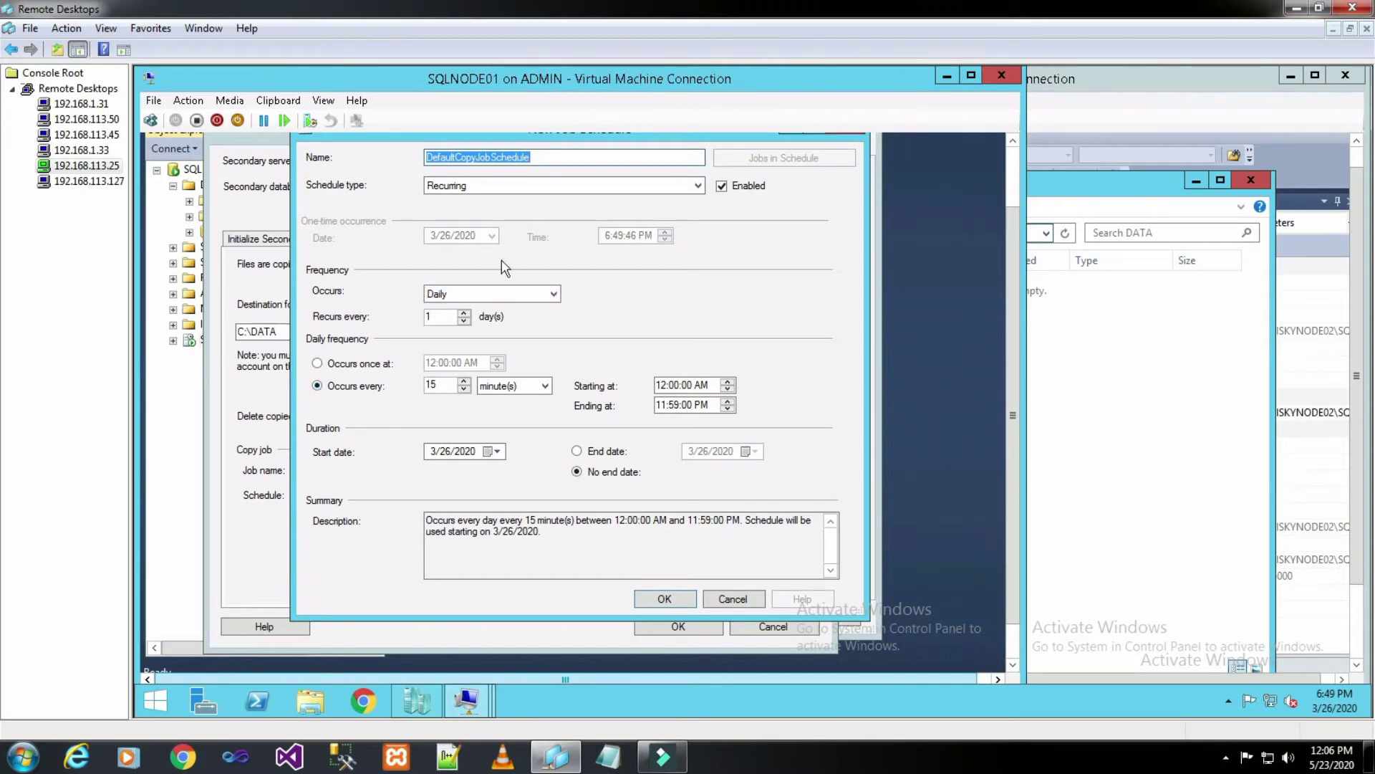
click(435, 385)
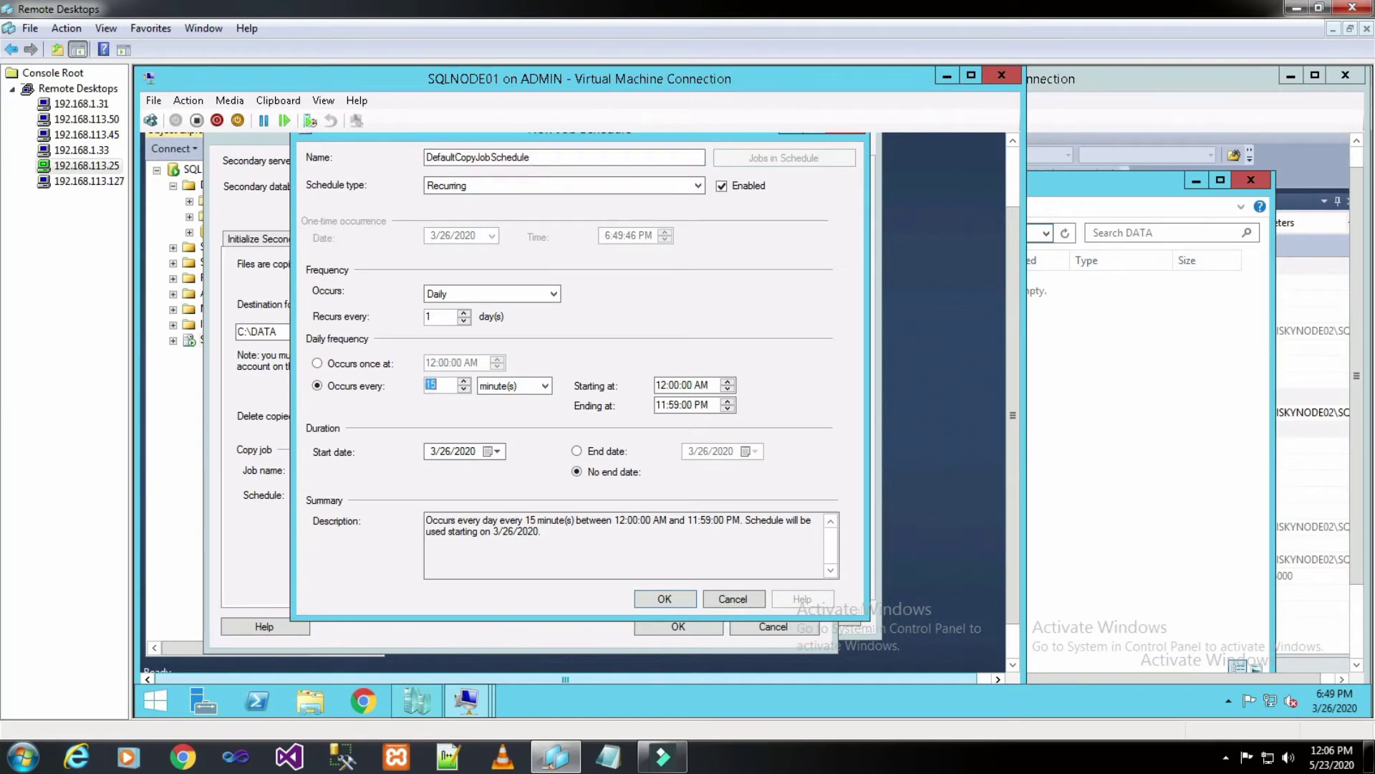
text(10)
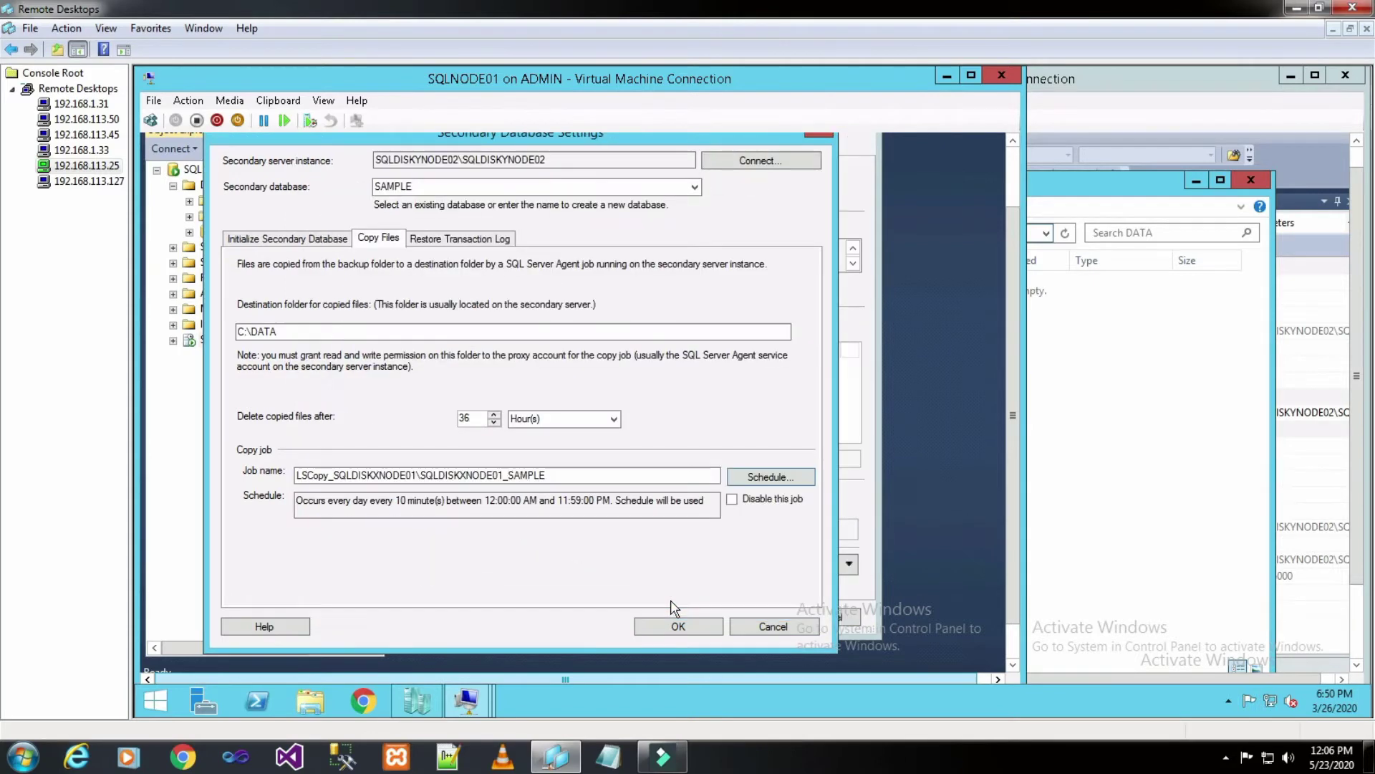
click(665, 598)
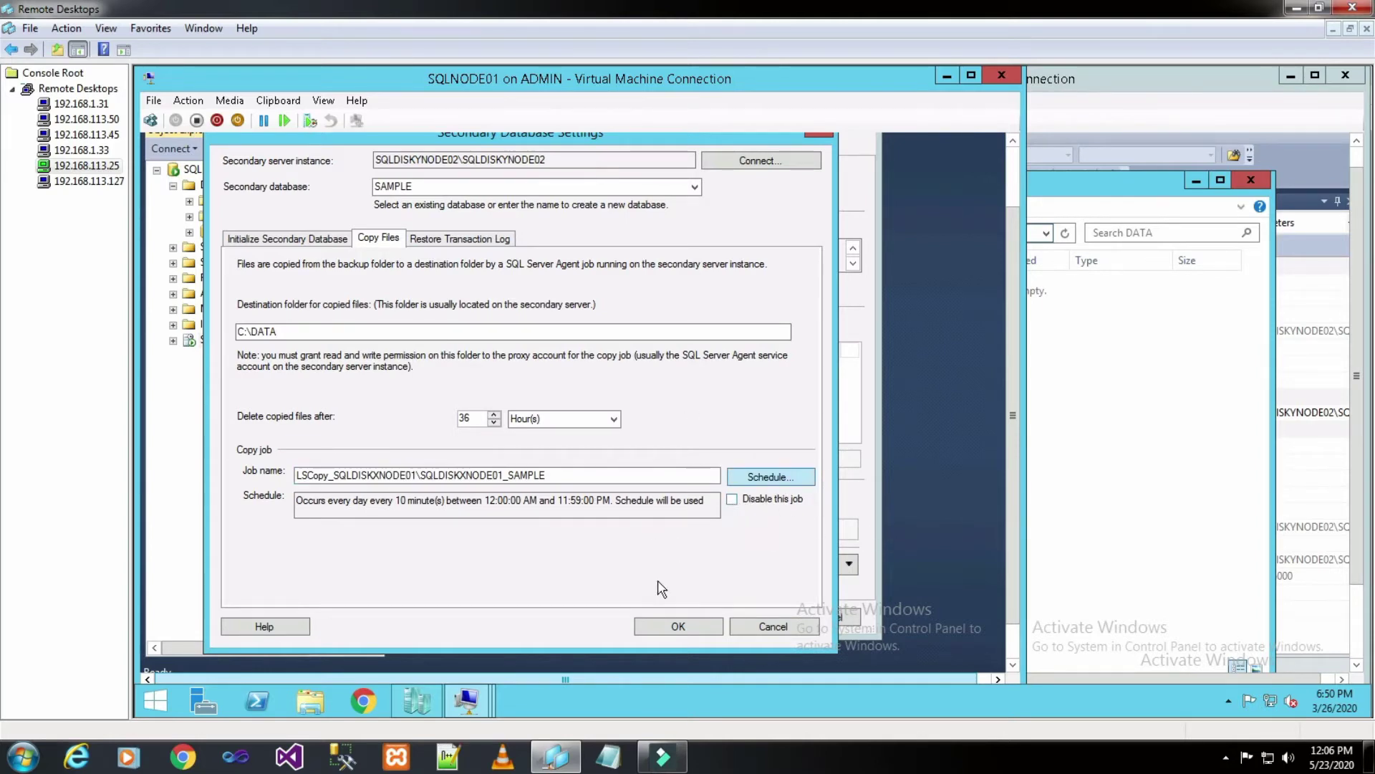
Step: Set the restore job's schedule to occur every 10 minutes and accept the schedule
click(467, 241)
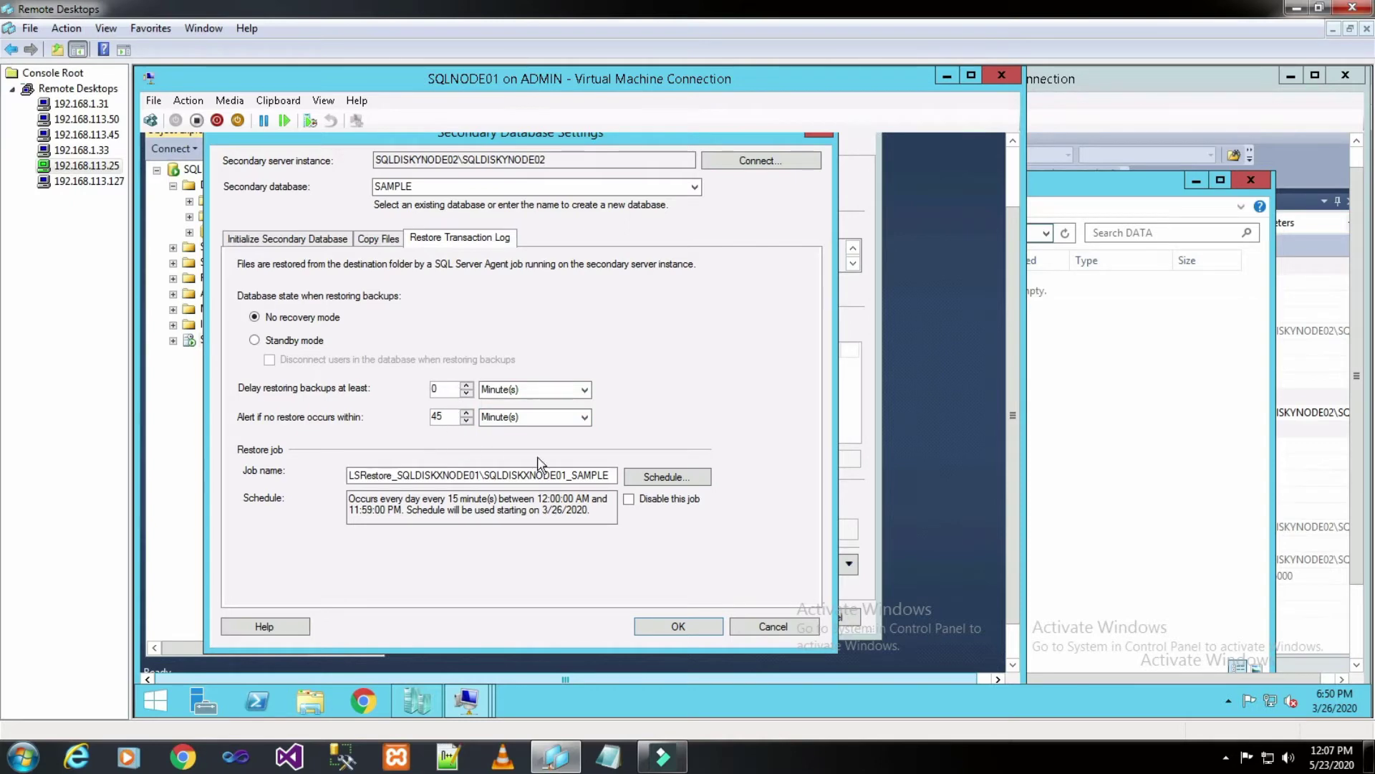
click(679, 479)
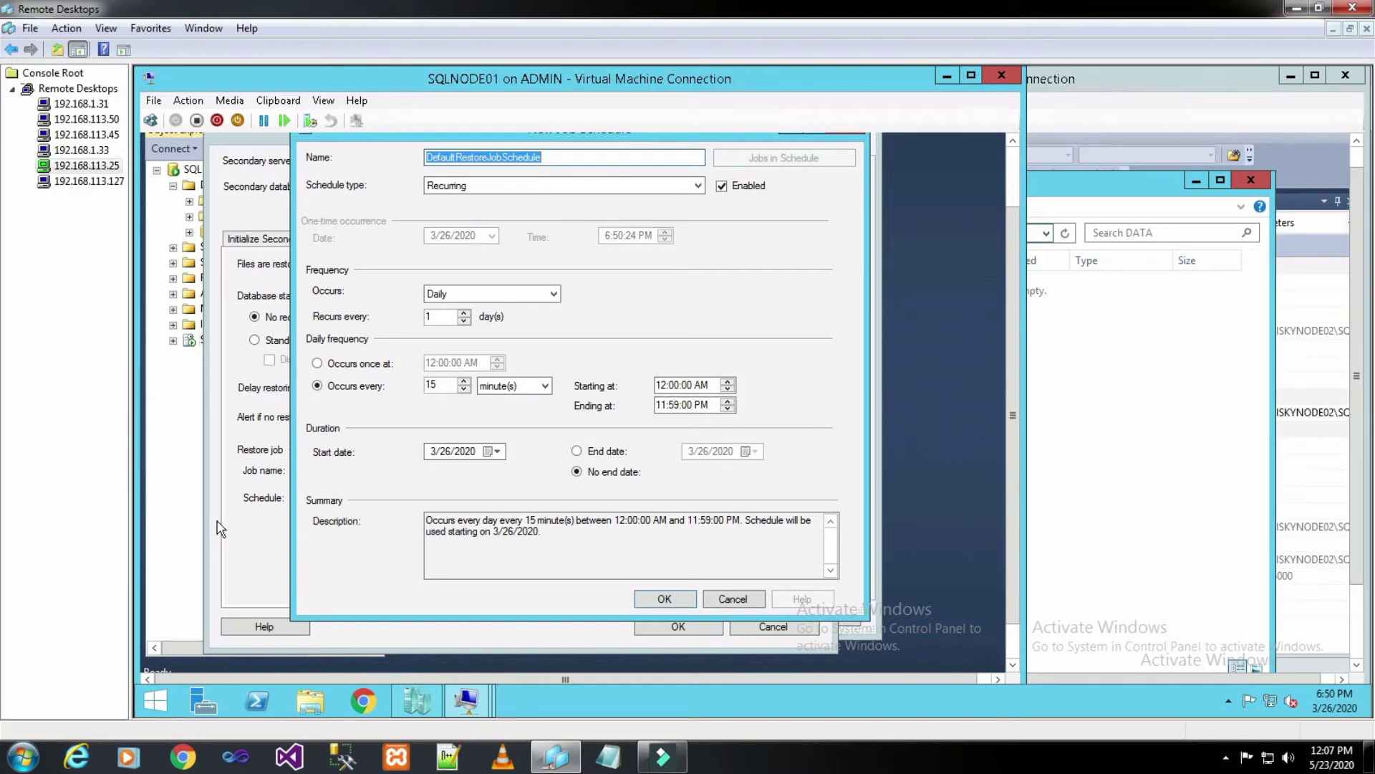
click(440, 387)
double_click(439, 387)
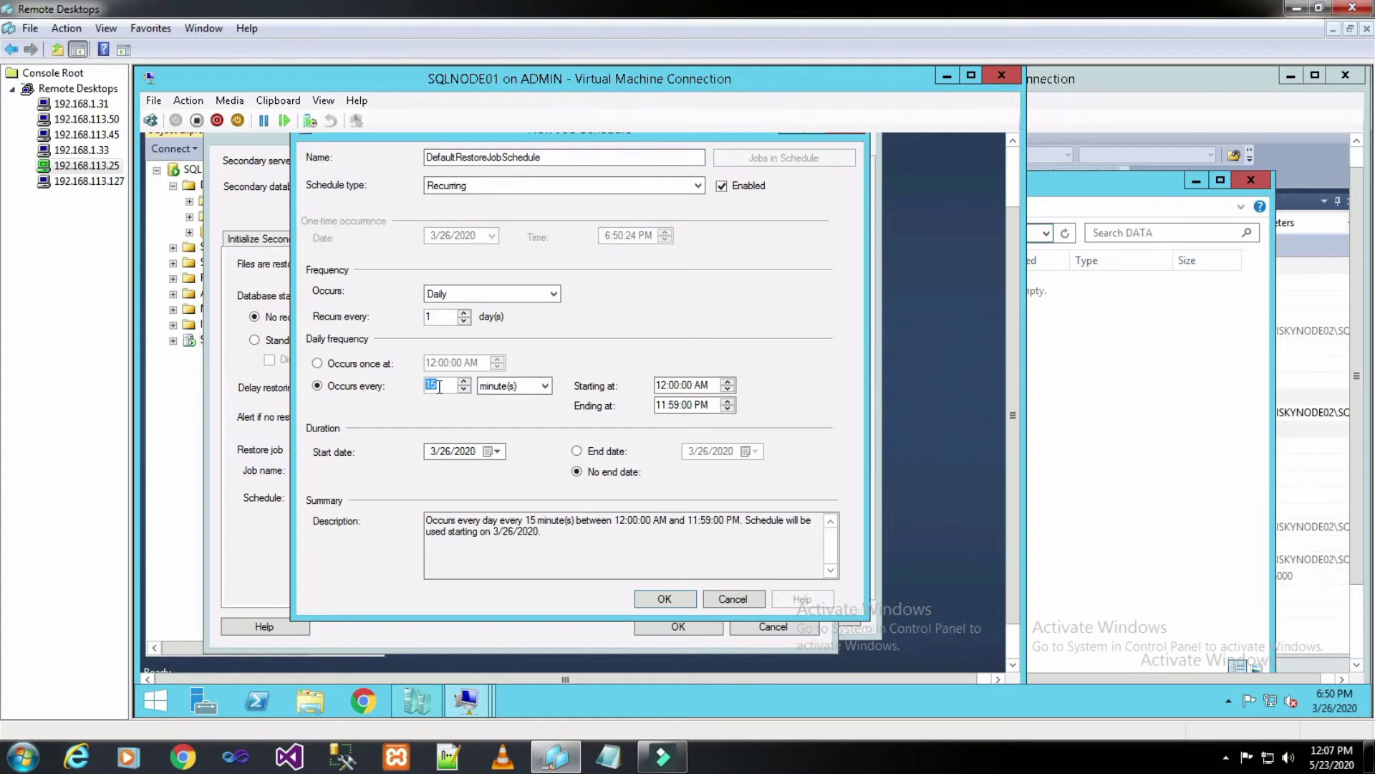
text(10)
scroll(1000, 355, up, 1)
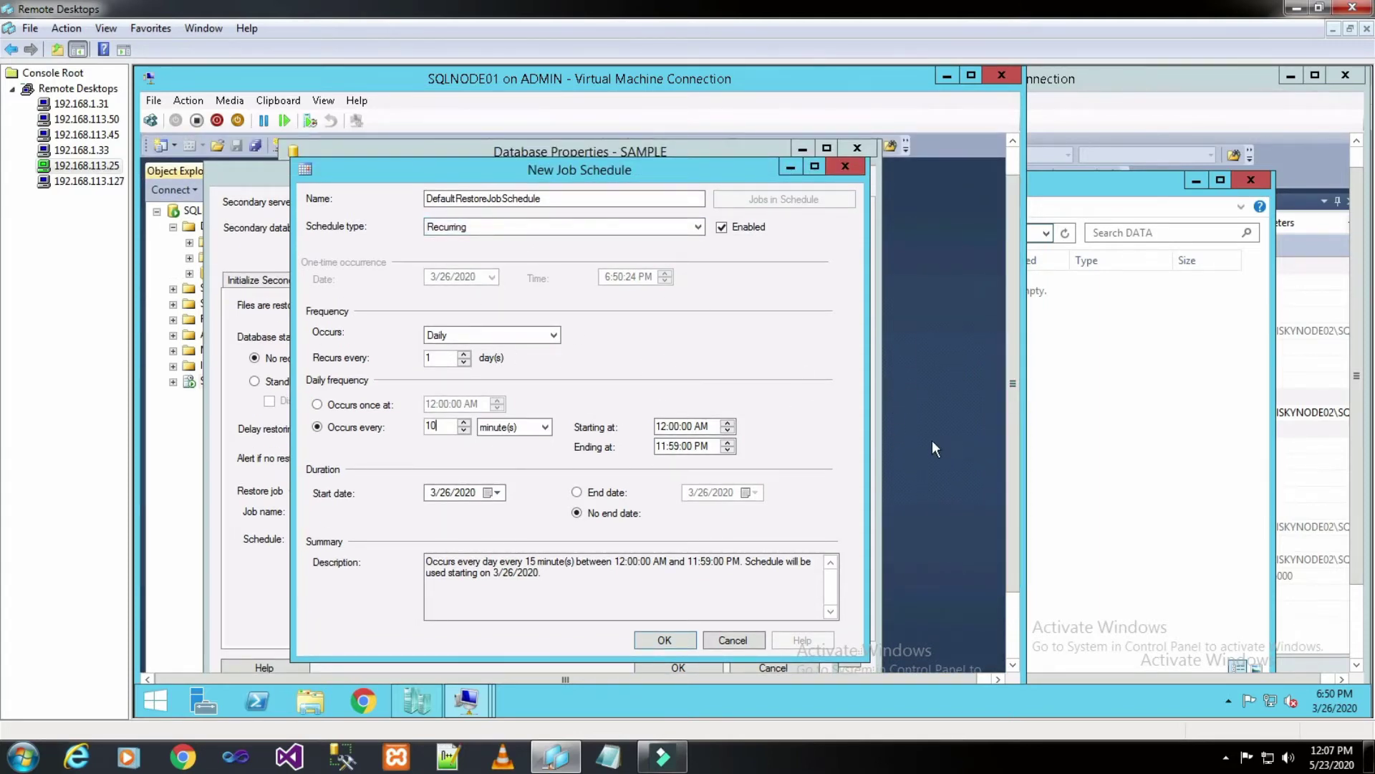
click(686, 638)
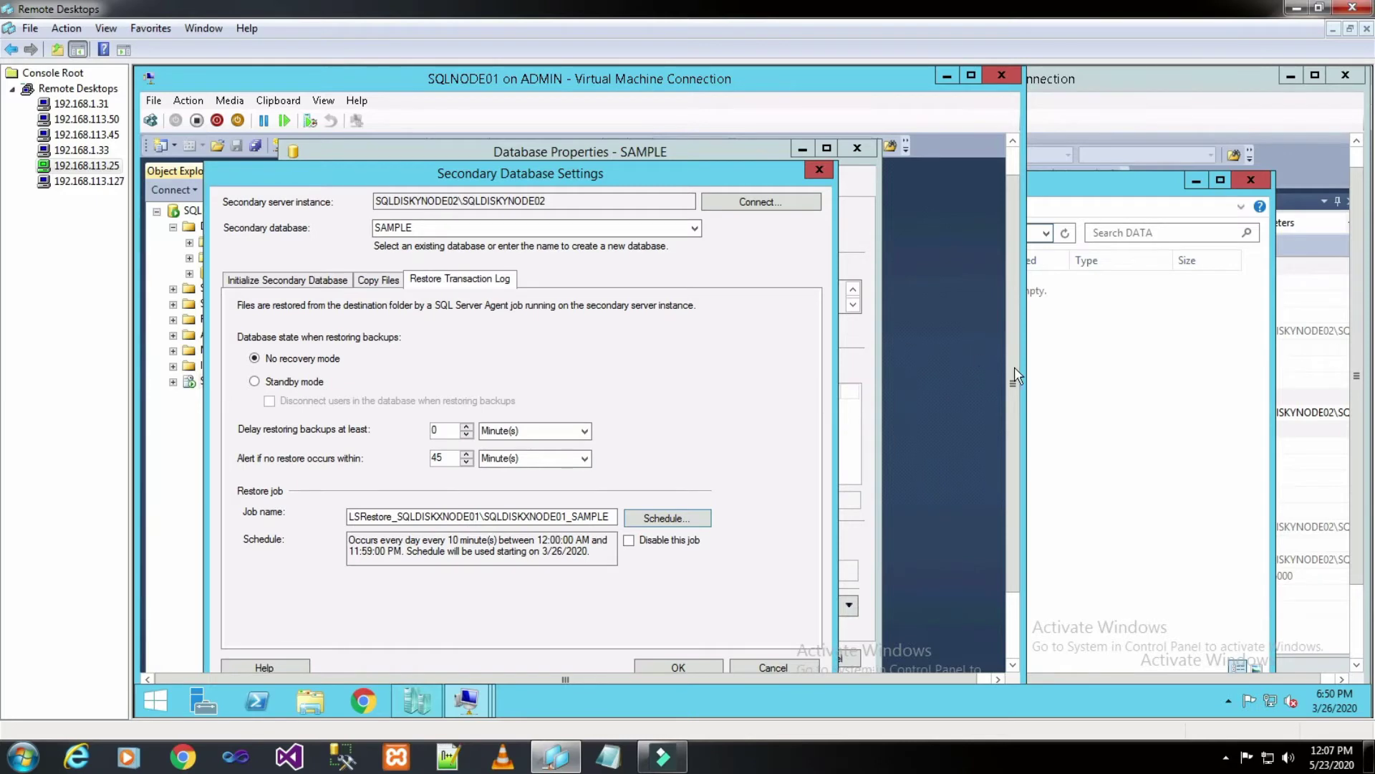
Step: Set the copy job's schedule to occur every 12 minutes, then accept the secondary database settings
scroll(1018, 384, down, 1)
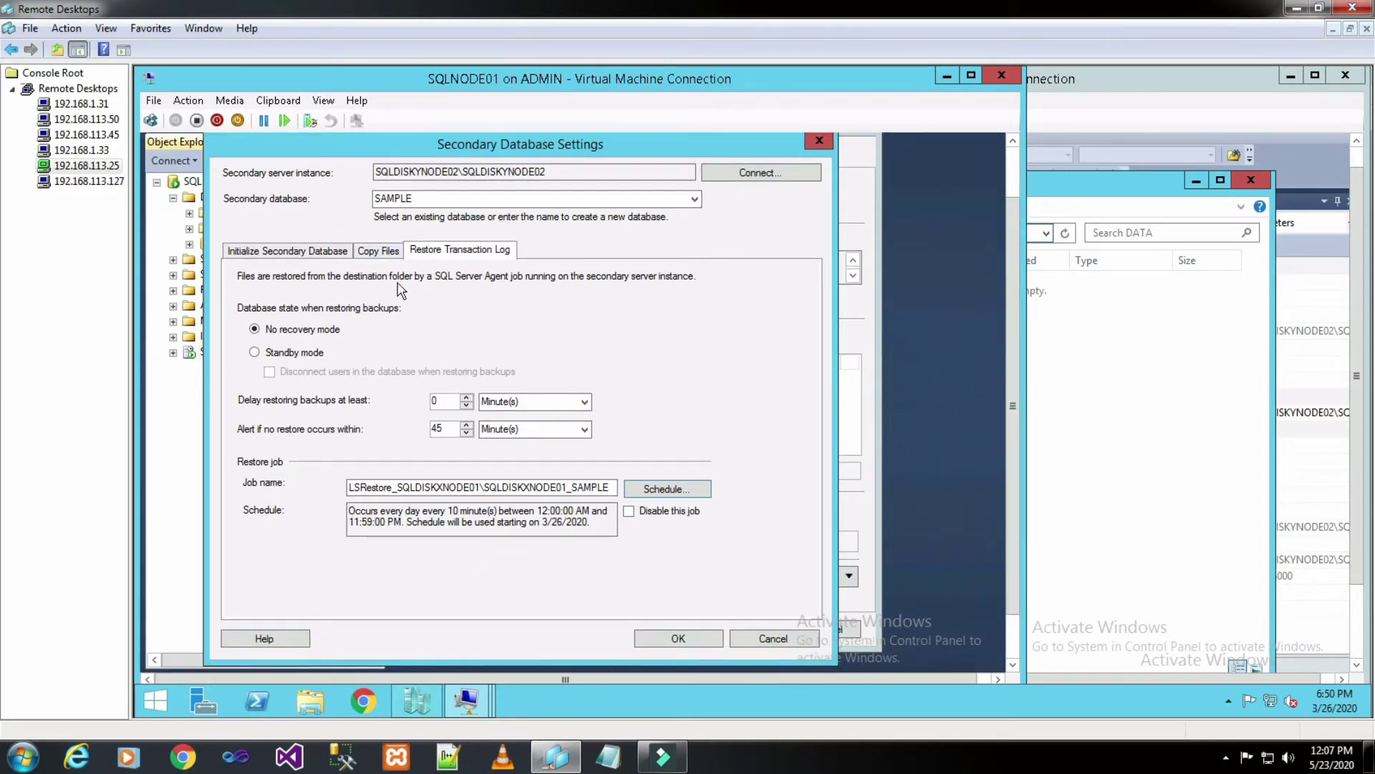
click(388, 252)
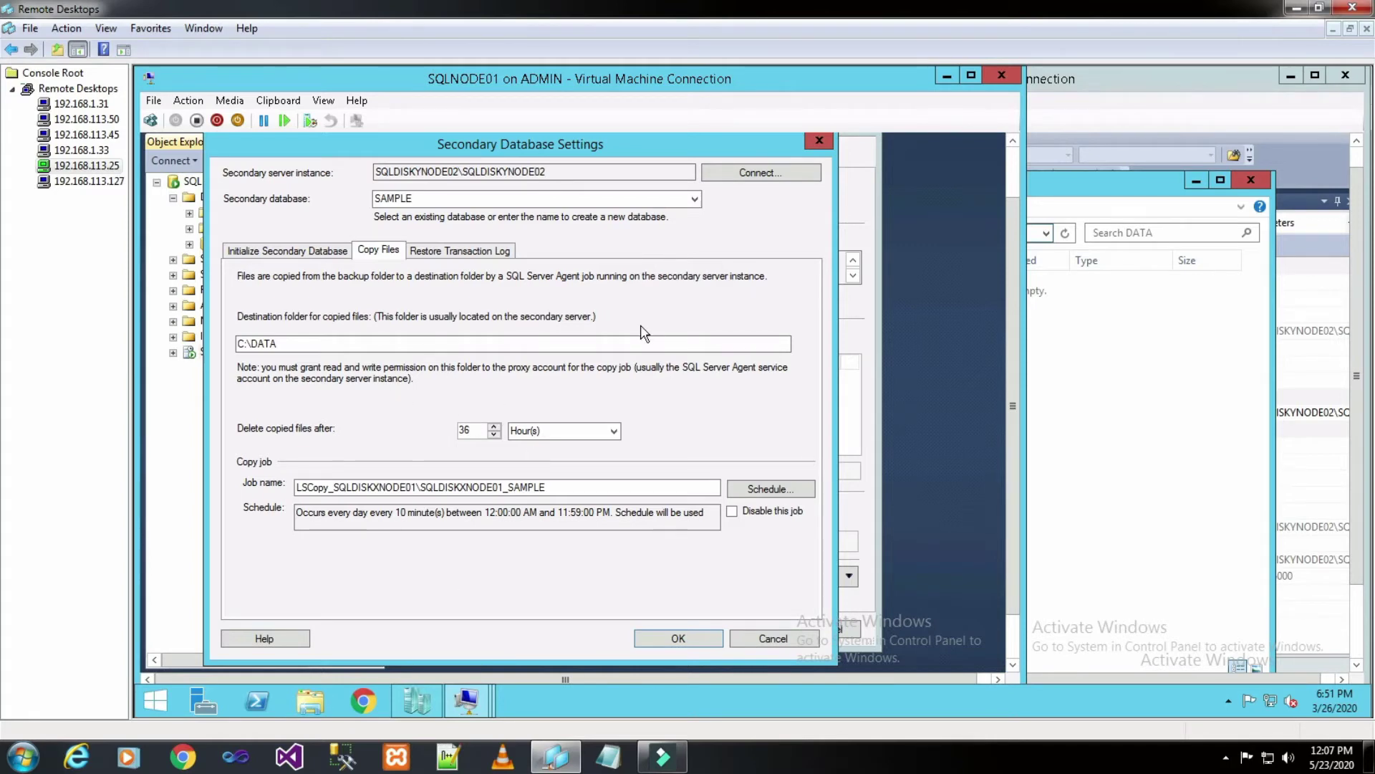
click(774, 488)
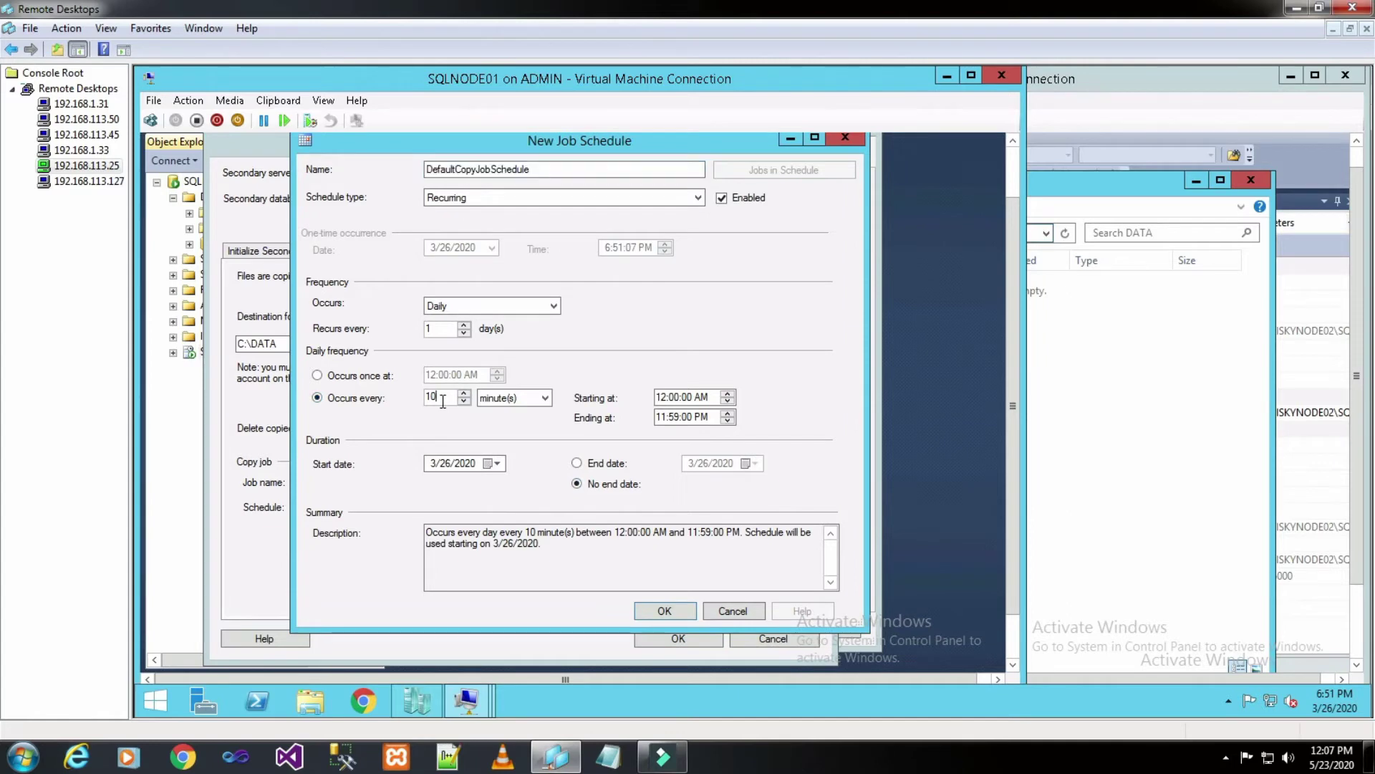
double_click(437, 398)
text(1)
click(665, 611)
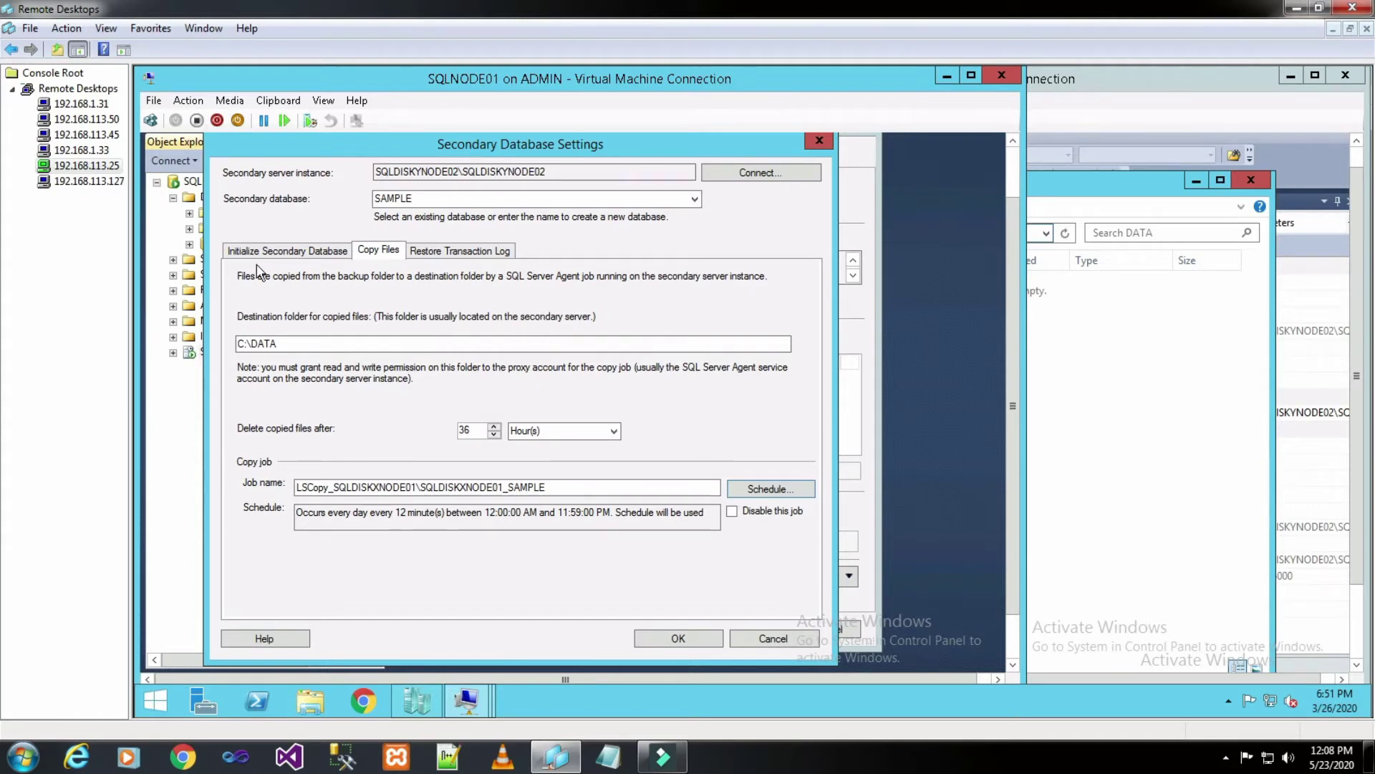
click(482, 252)
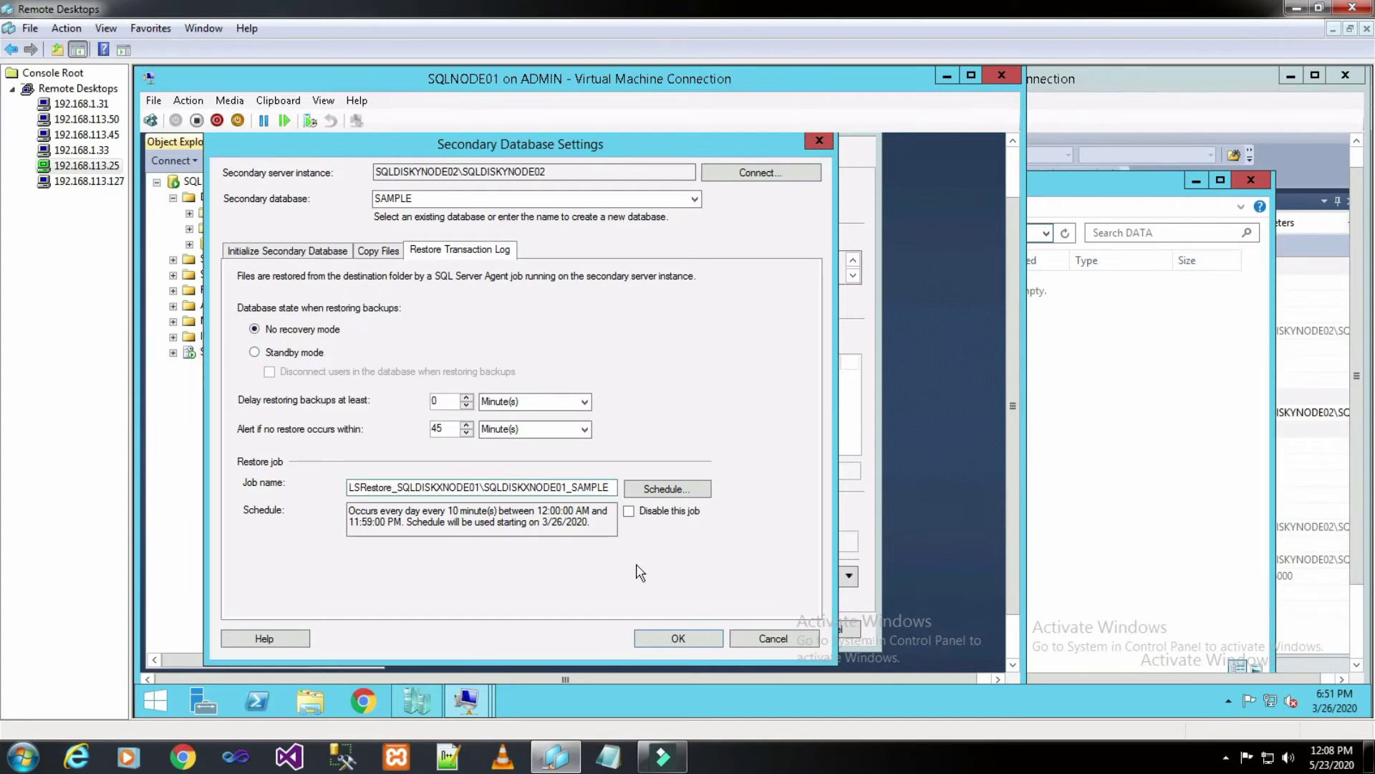
click(678, 638)
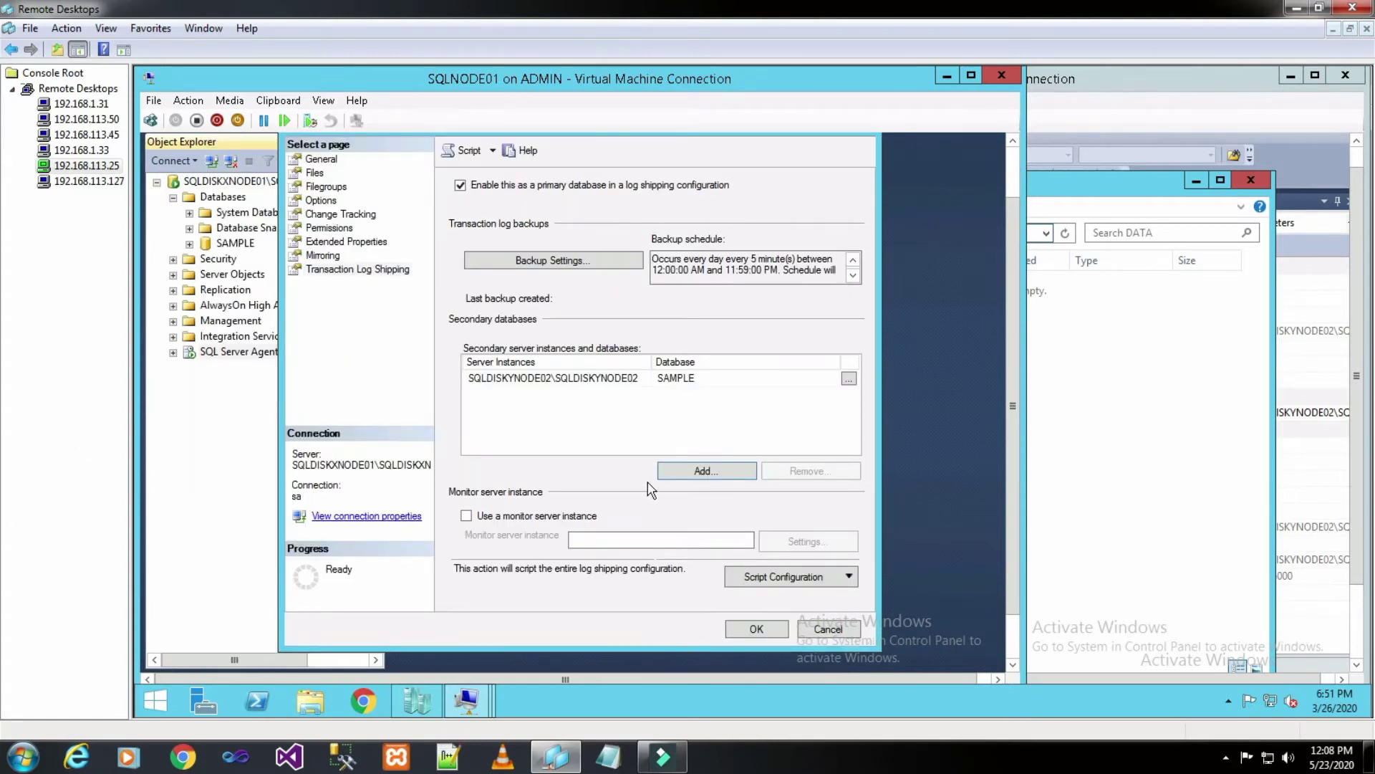
click(553, 519)
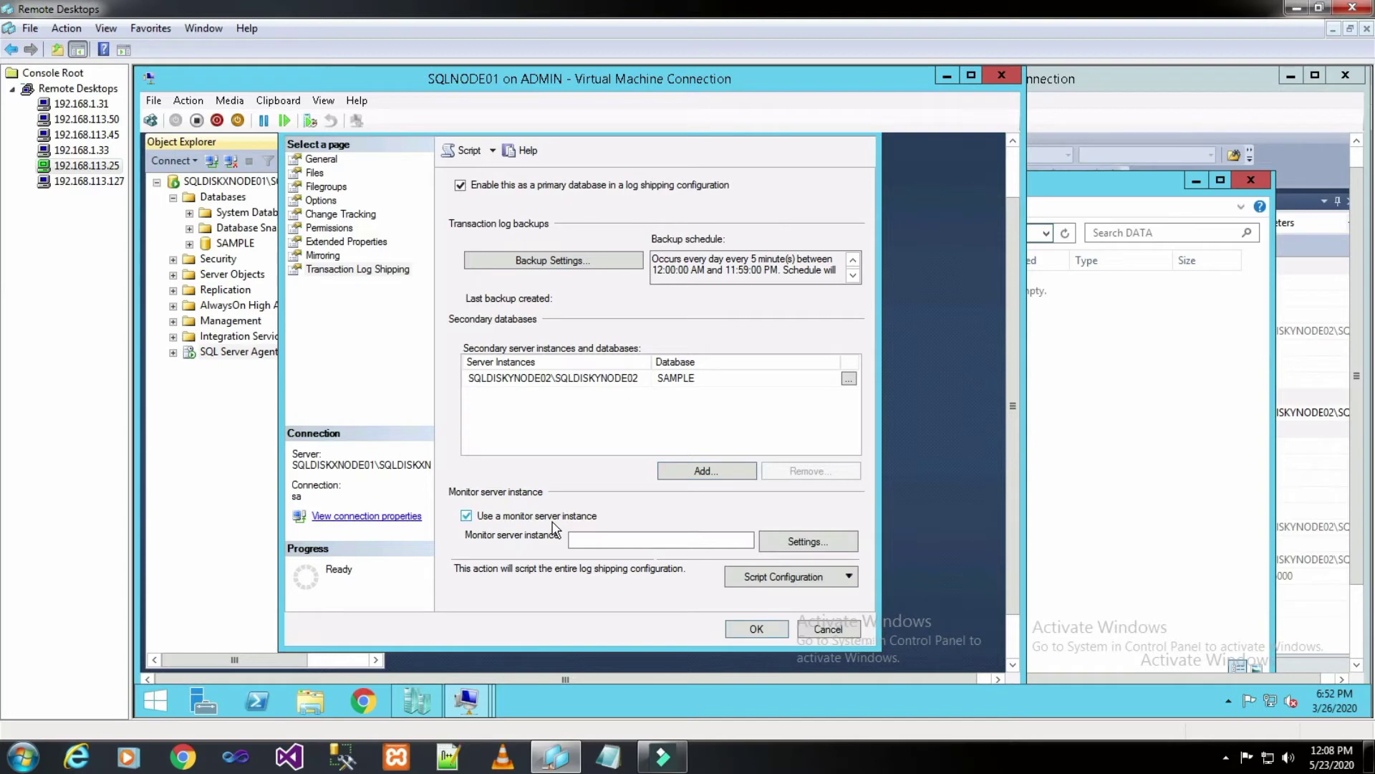
click(830, 548)
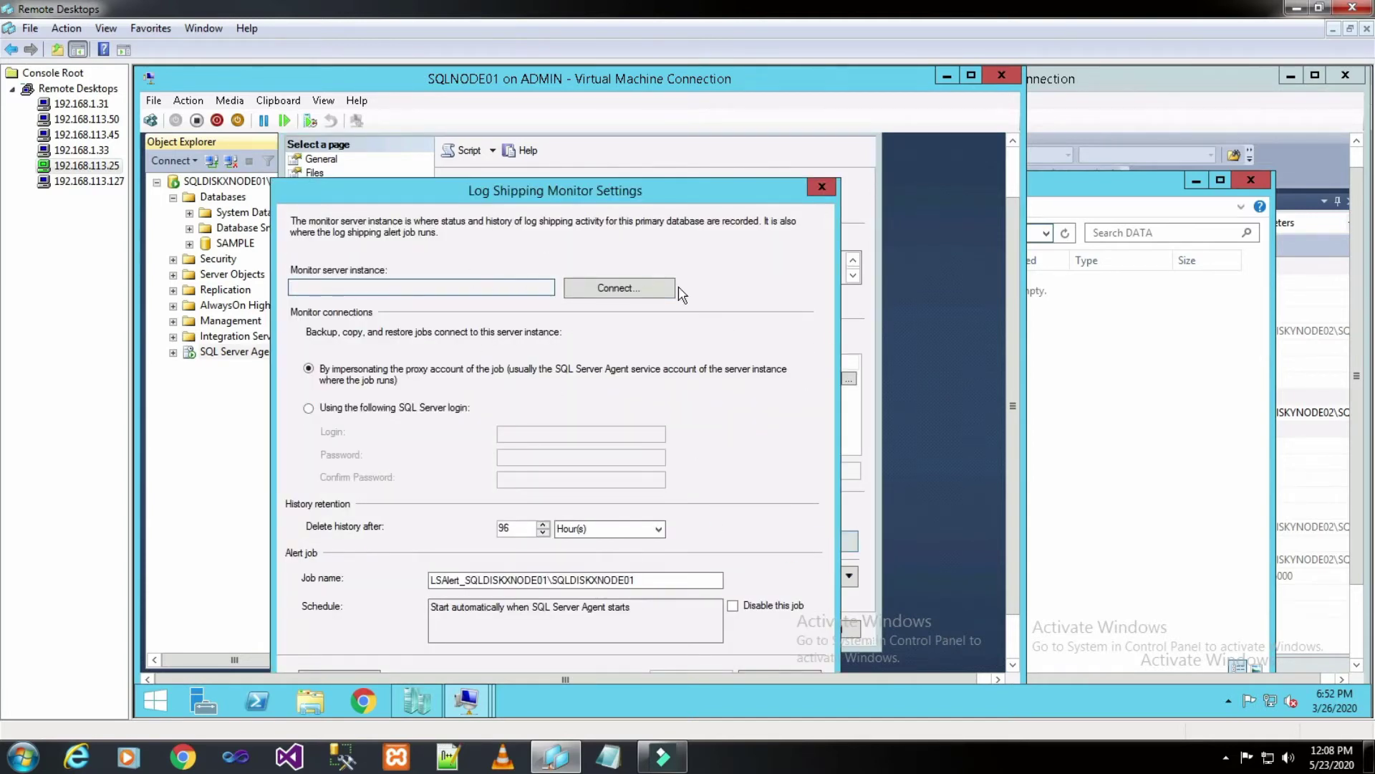
click(616, 290)
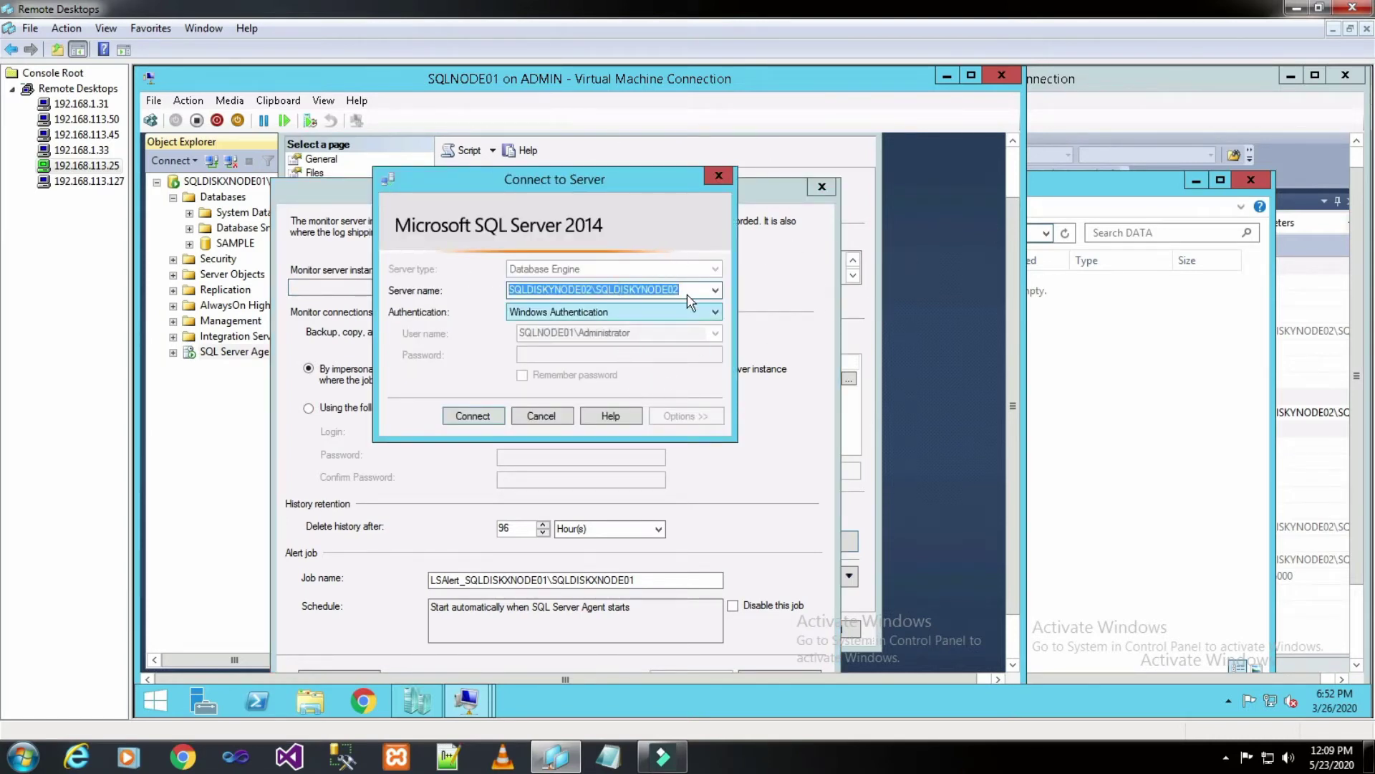
click(556, 416)
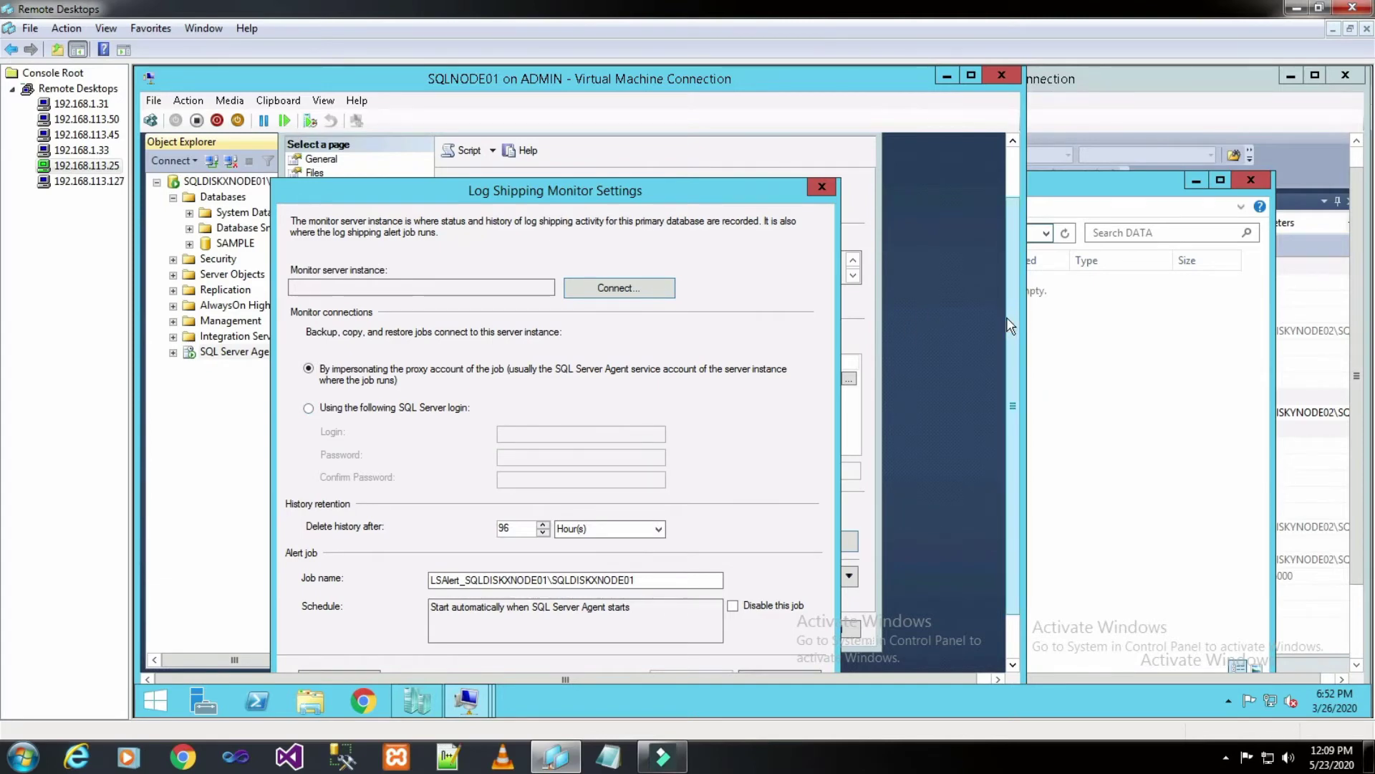
scroll(1011, 325, down, 2)
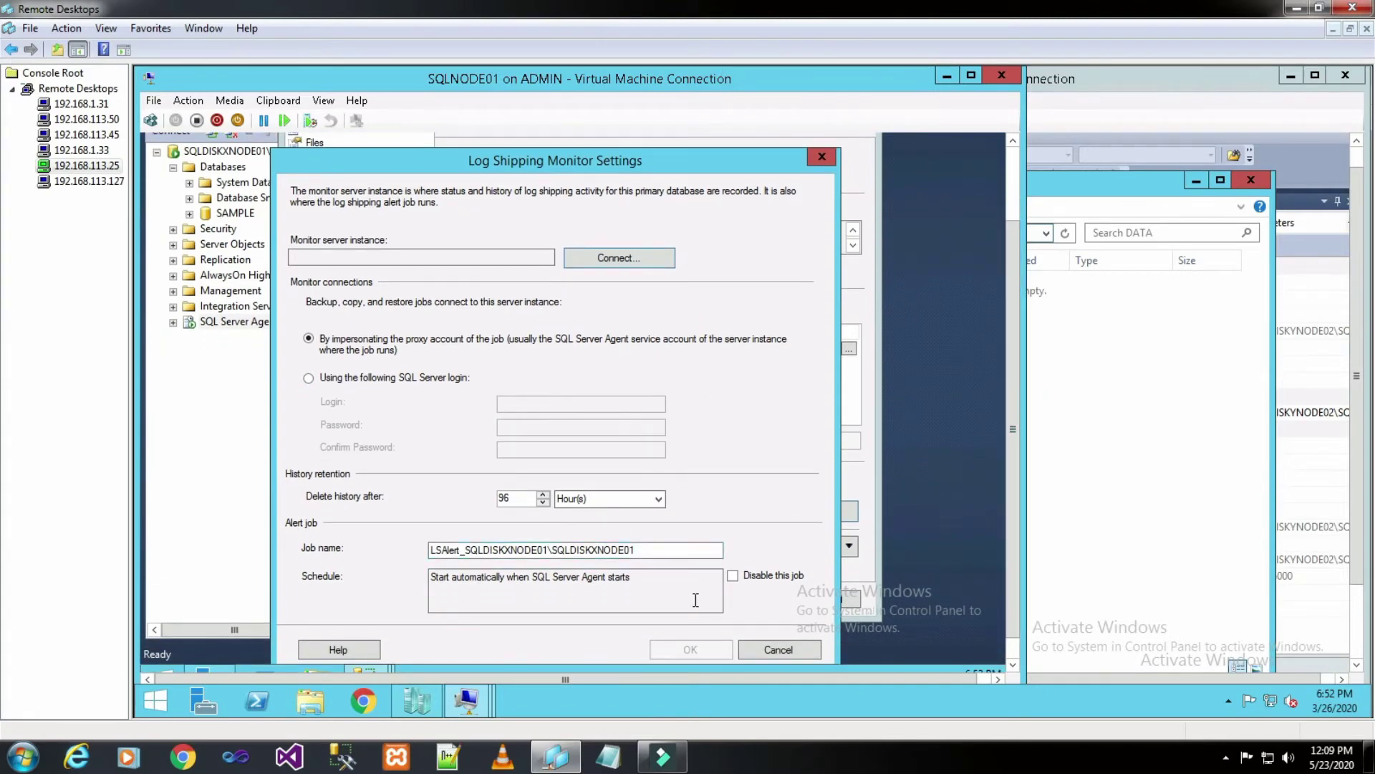
click(764, 650)
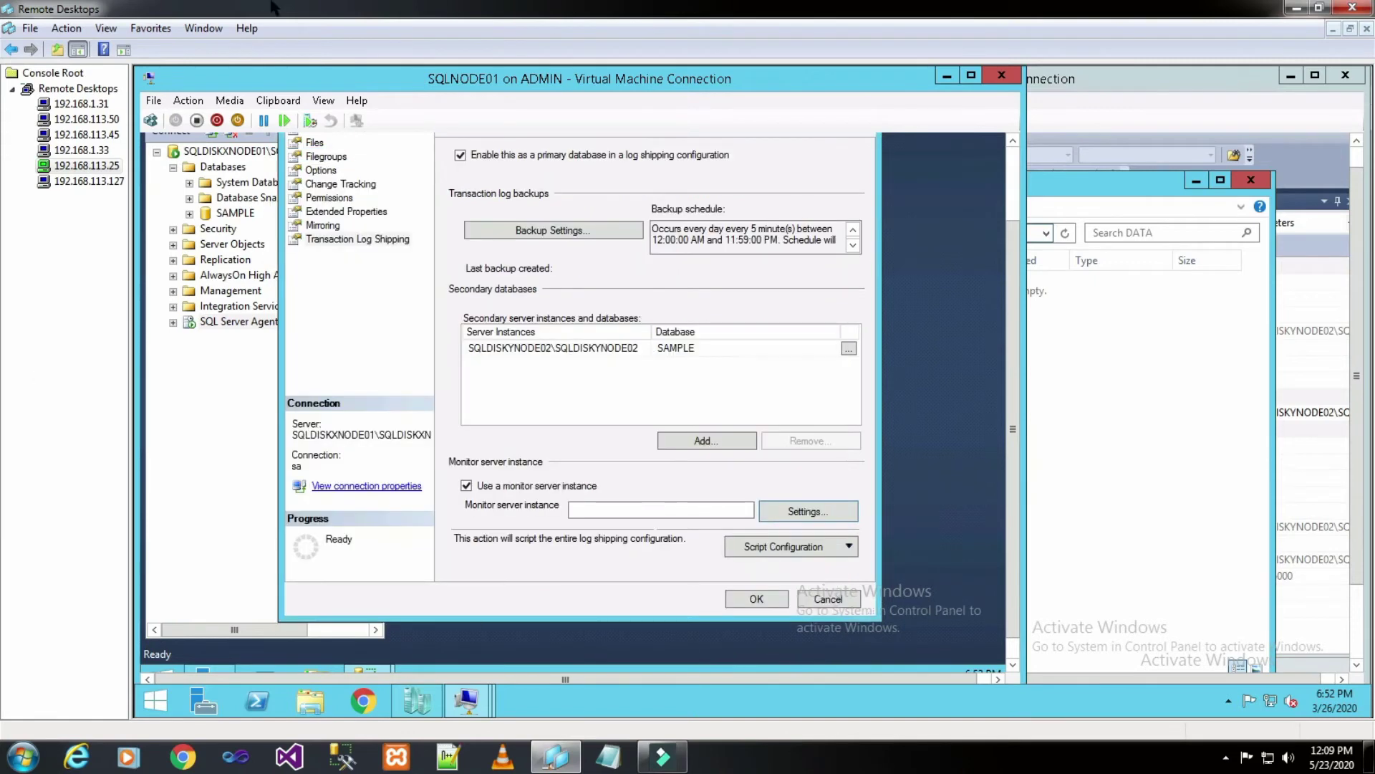
click(522, 488)
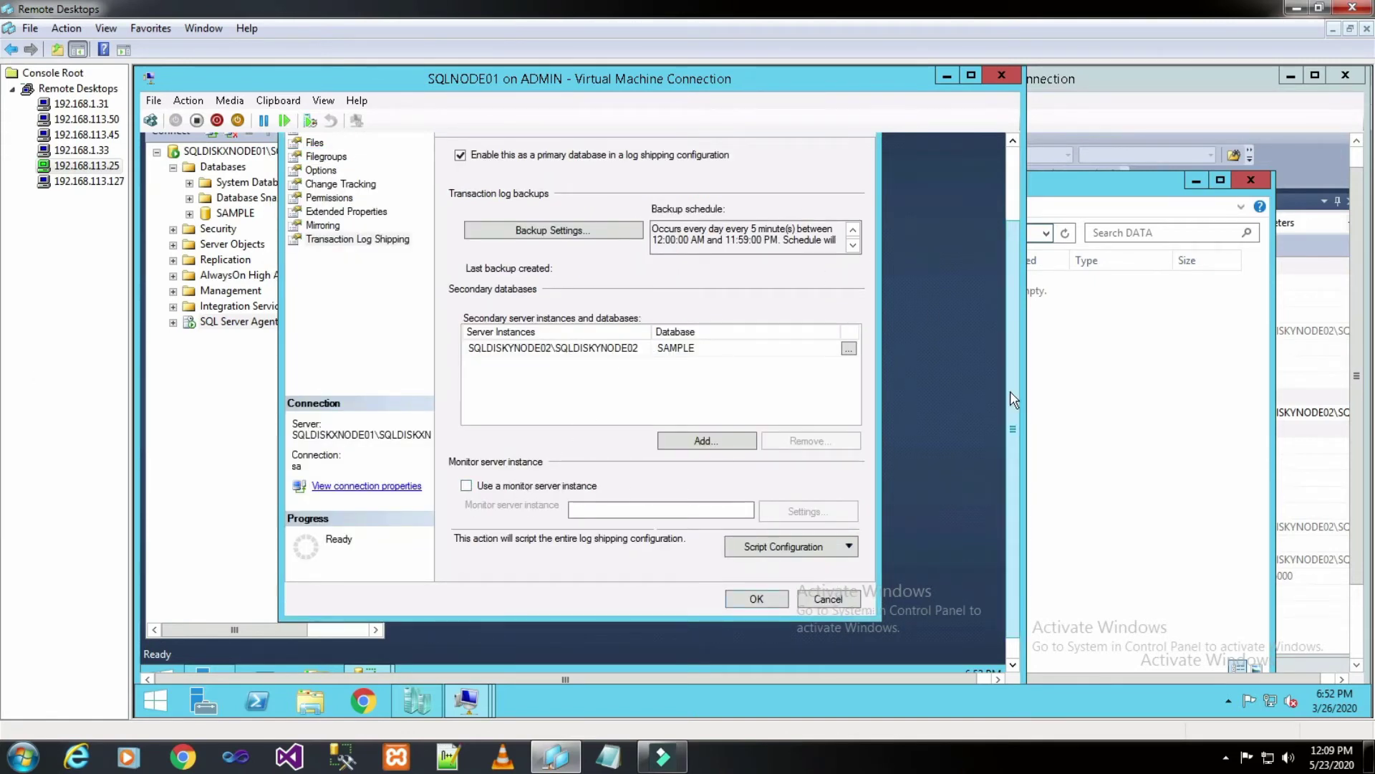
Step: Apply the SAMPLE database properties to save the log shipping configuration
drag(1010, 391, 1013, 358)
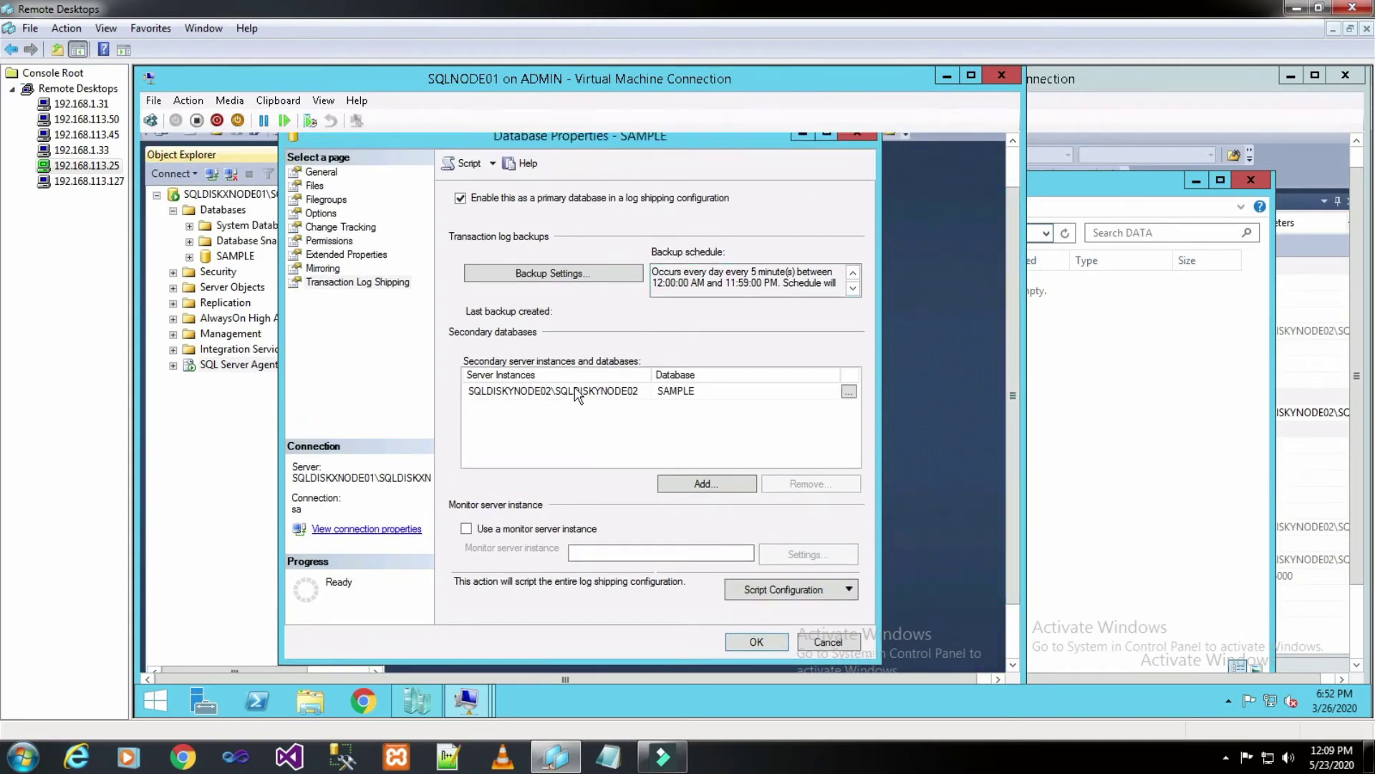
click(777, 643)
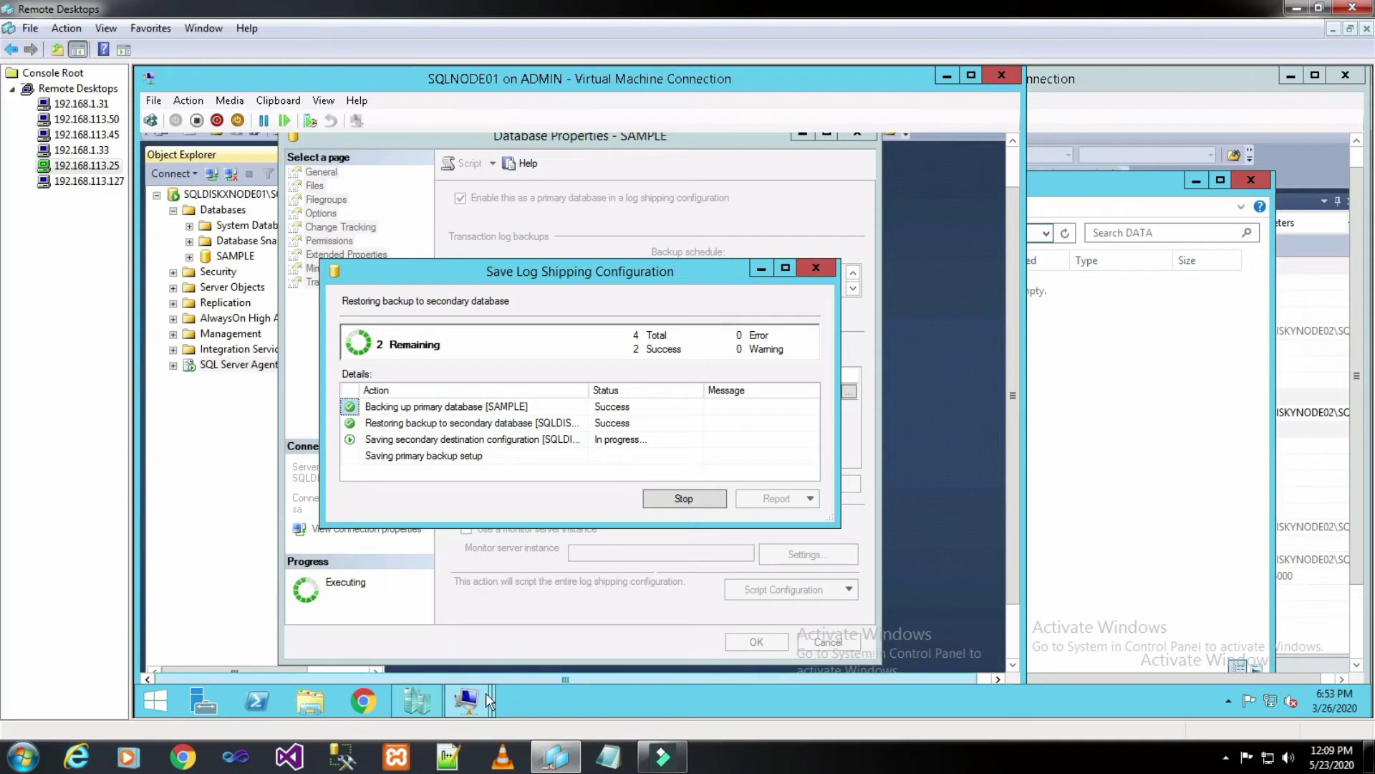
Step: Switch to SQLNODE02, minimize the DATA folder window to view its Object Explorer, and return to SQLNODE01
mouse_move(478, 708)
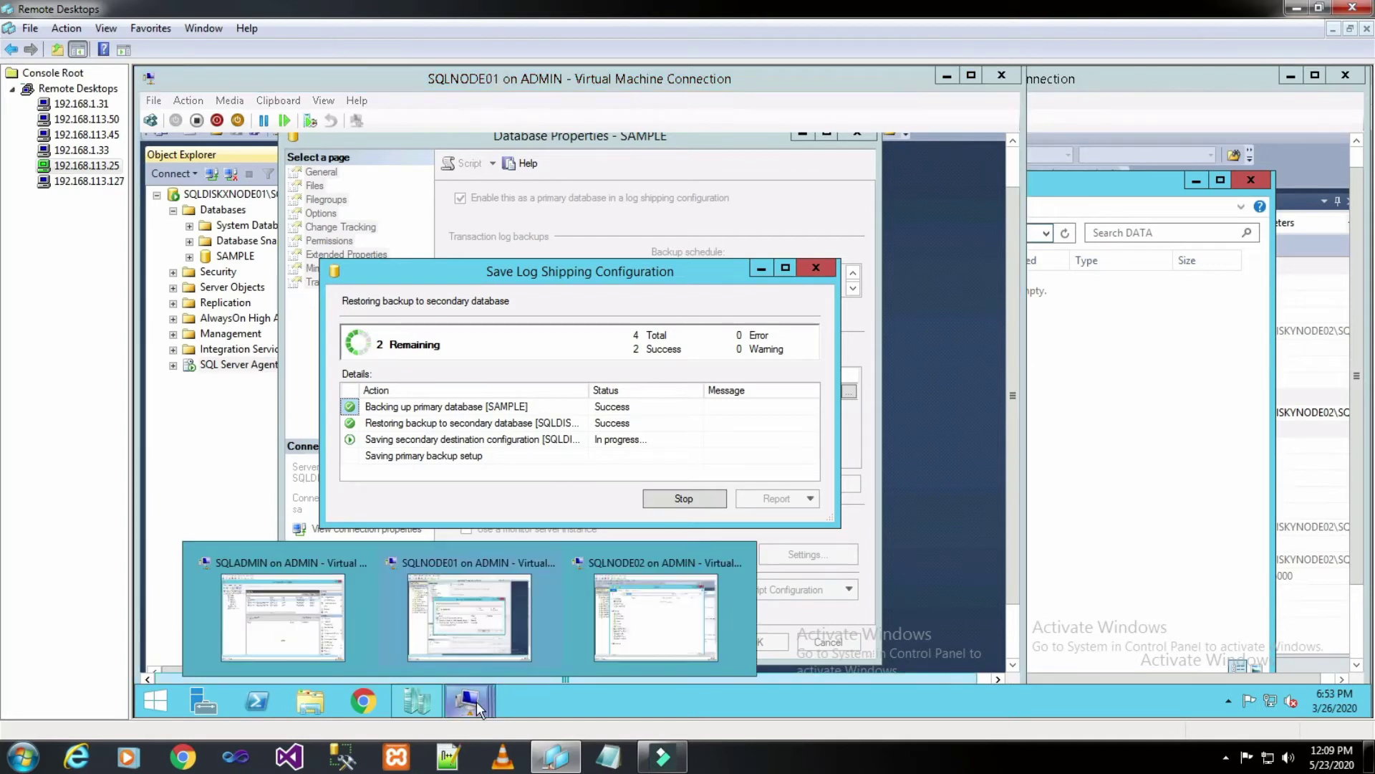
click(651, 647)
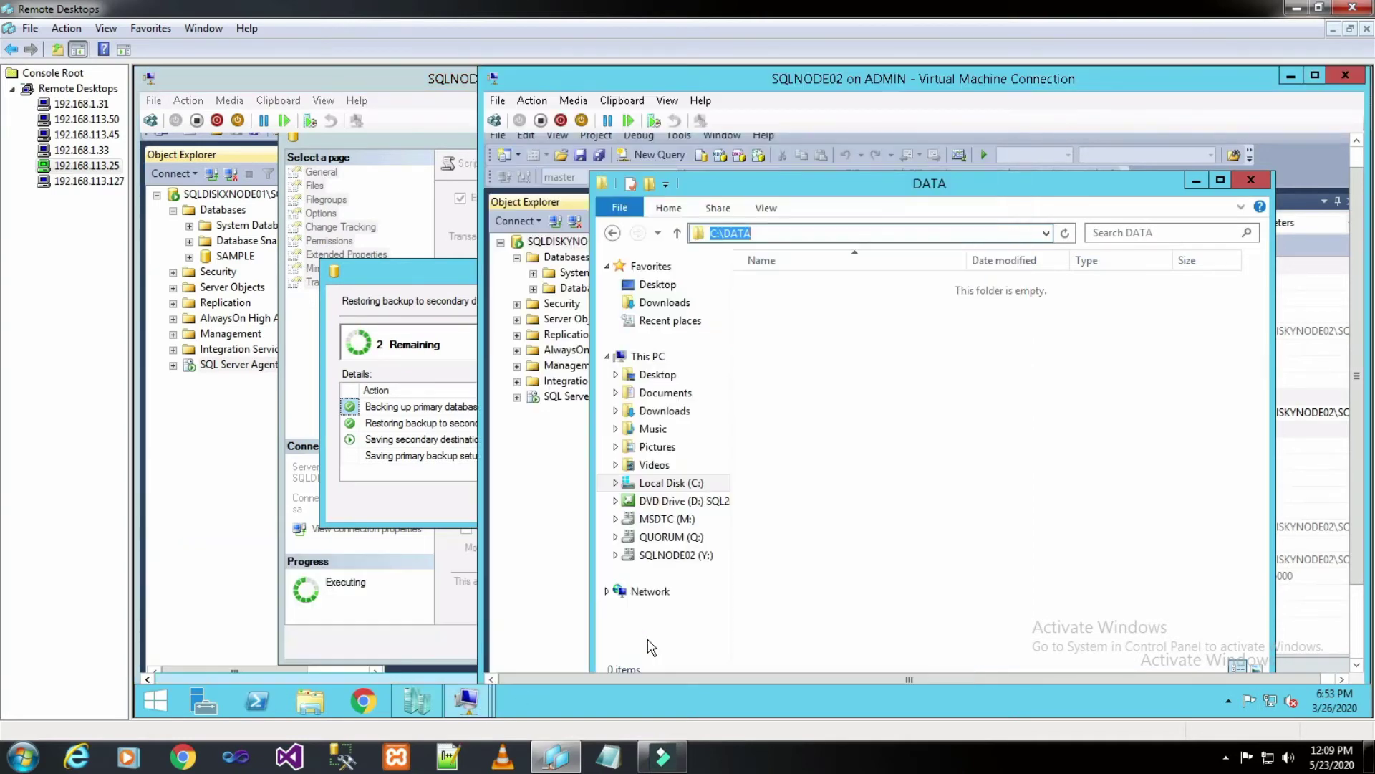
click(1196, 179)
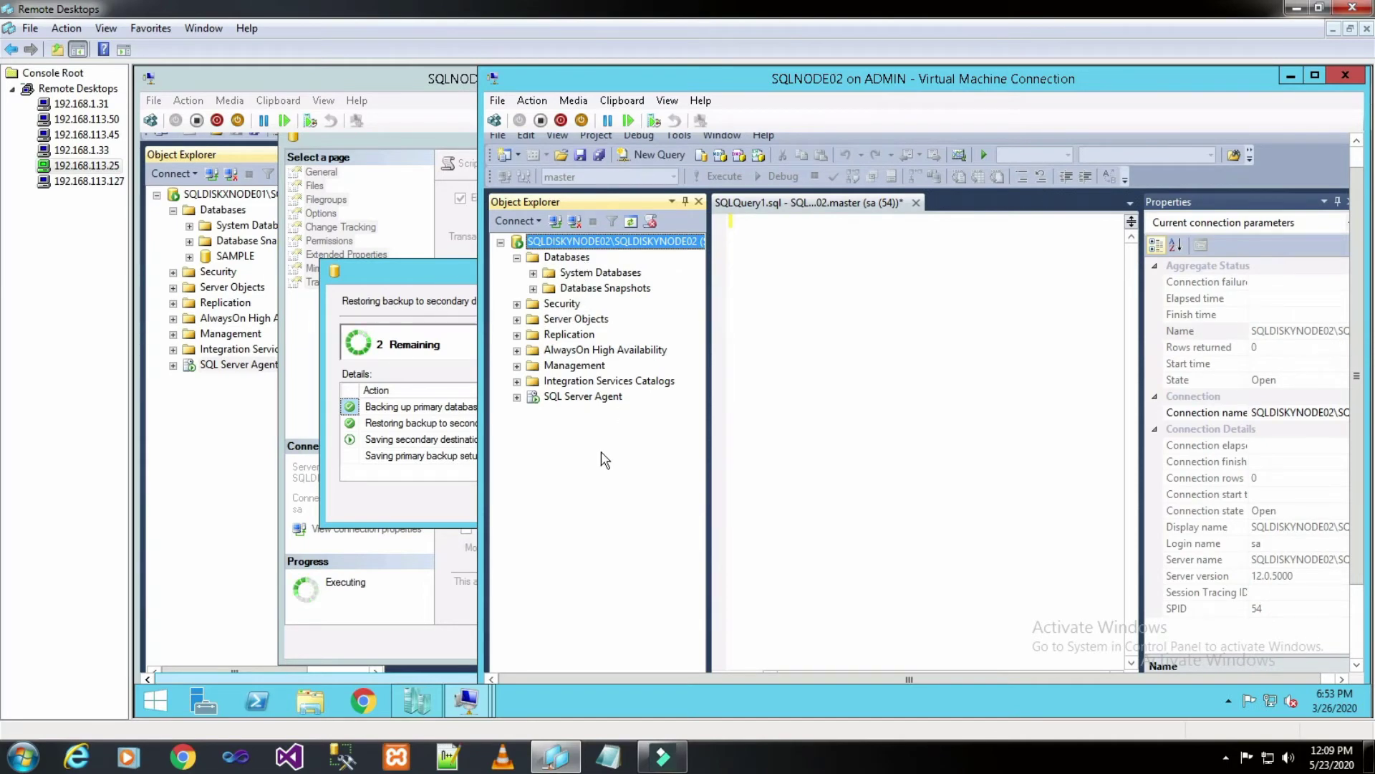
mouse_move(466, 699)
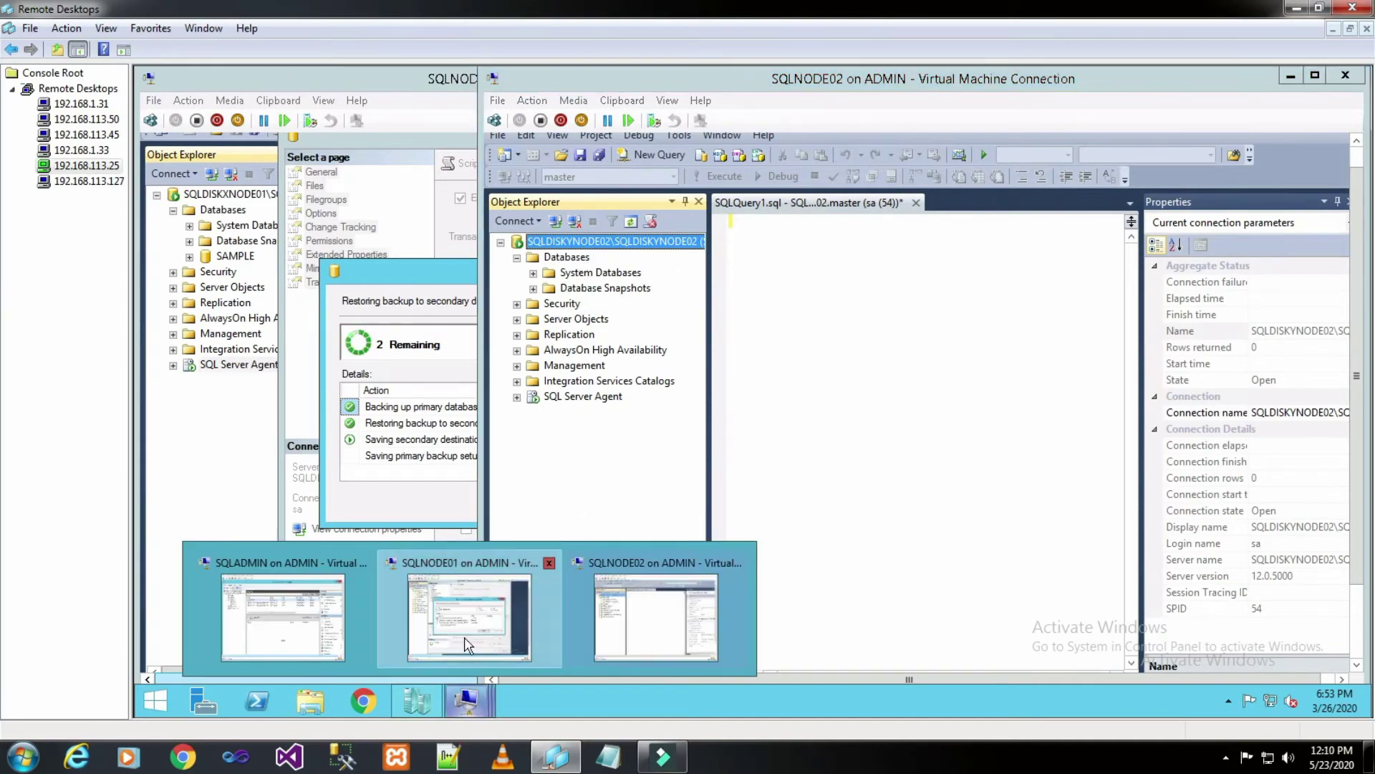
click(467, 639)
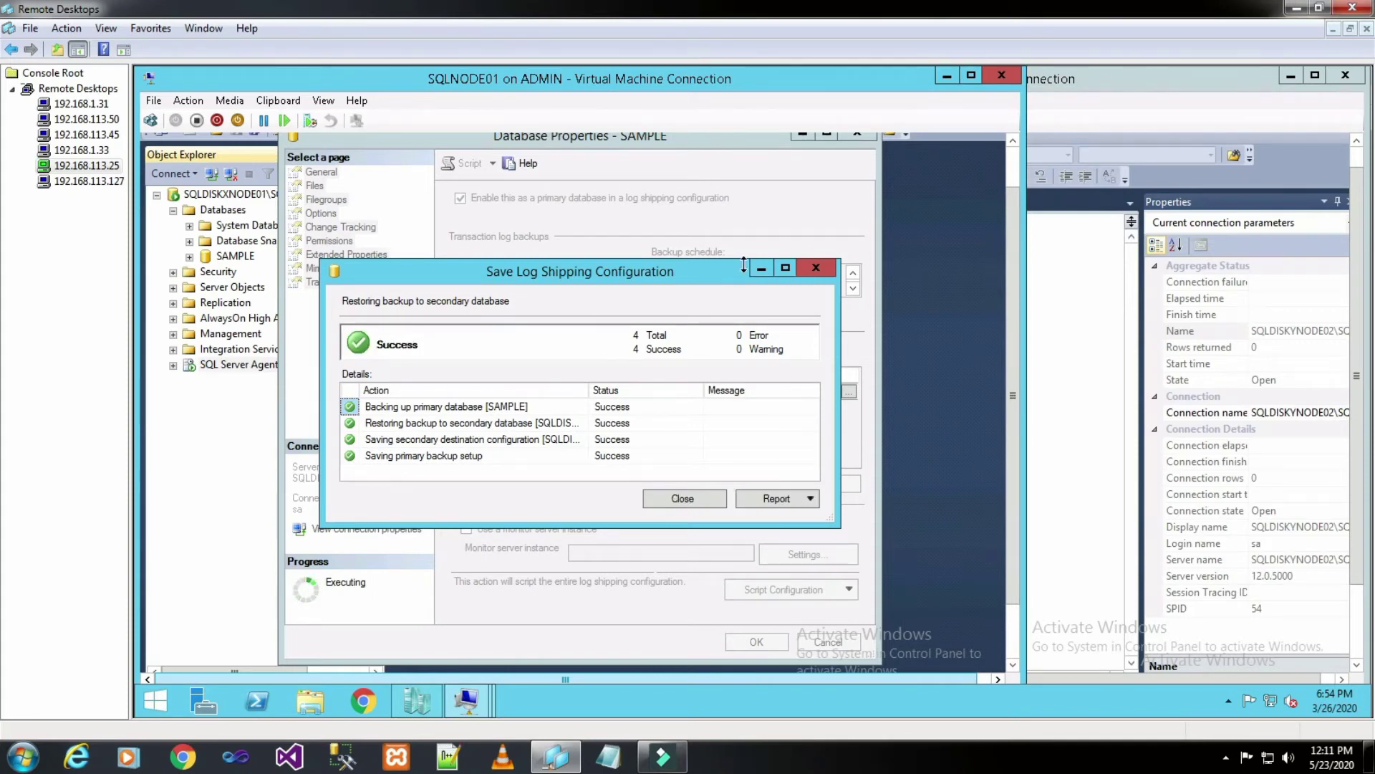
Step: Close the log shipping save results and select the SAMPLE database on SQLNODE01
click(807, 499)
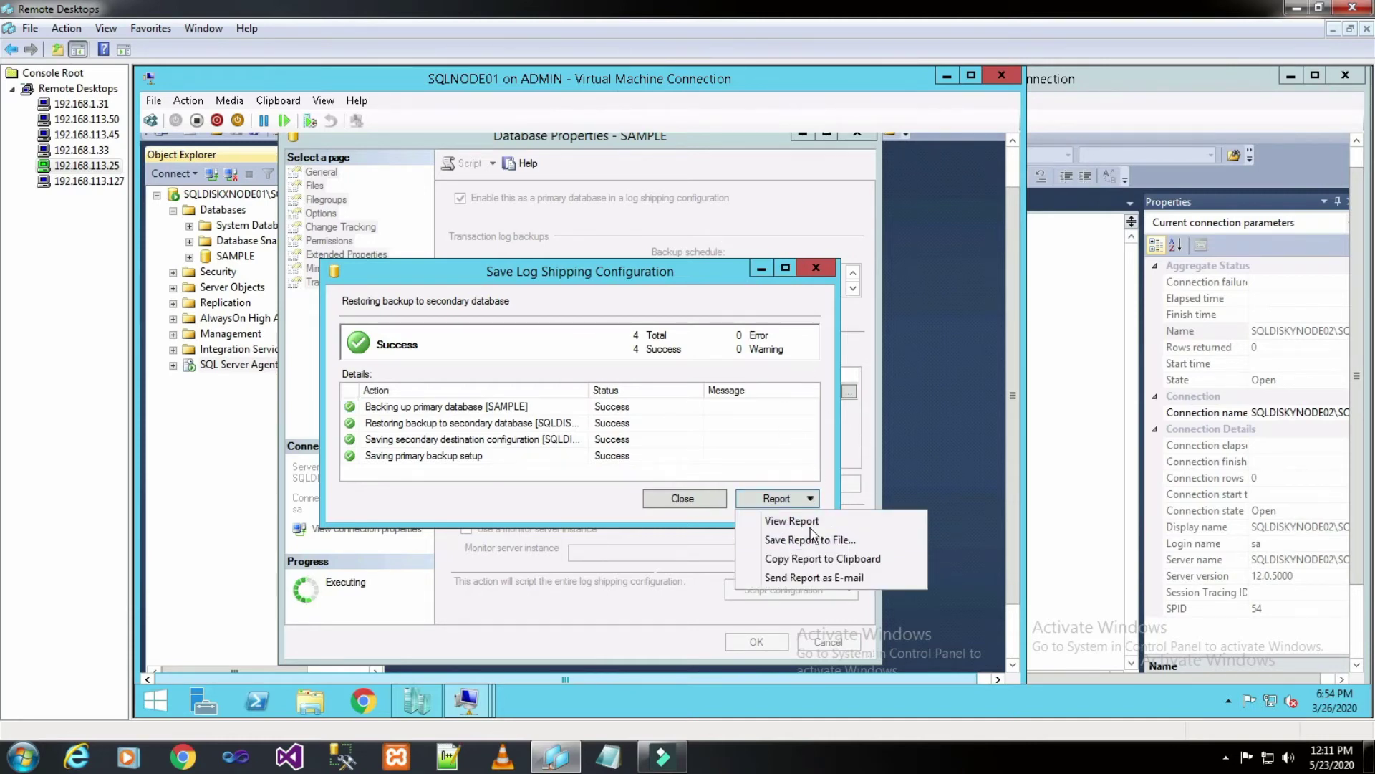
click(786, 459)
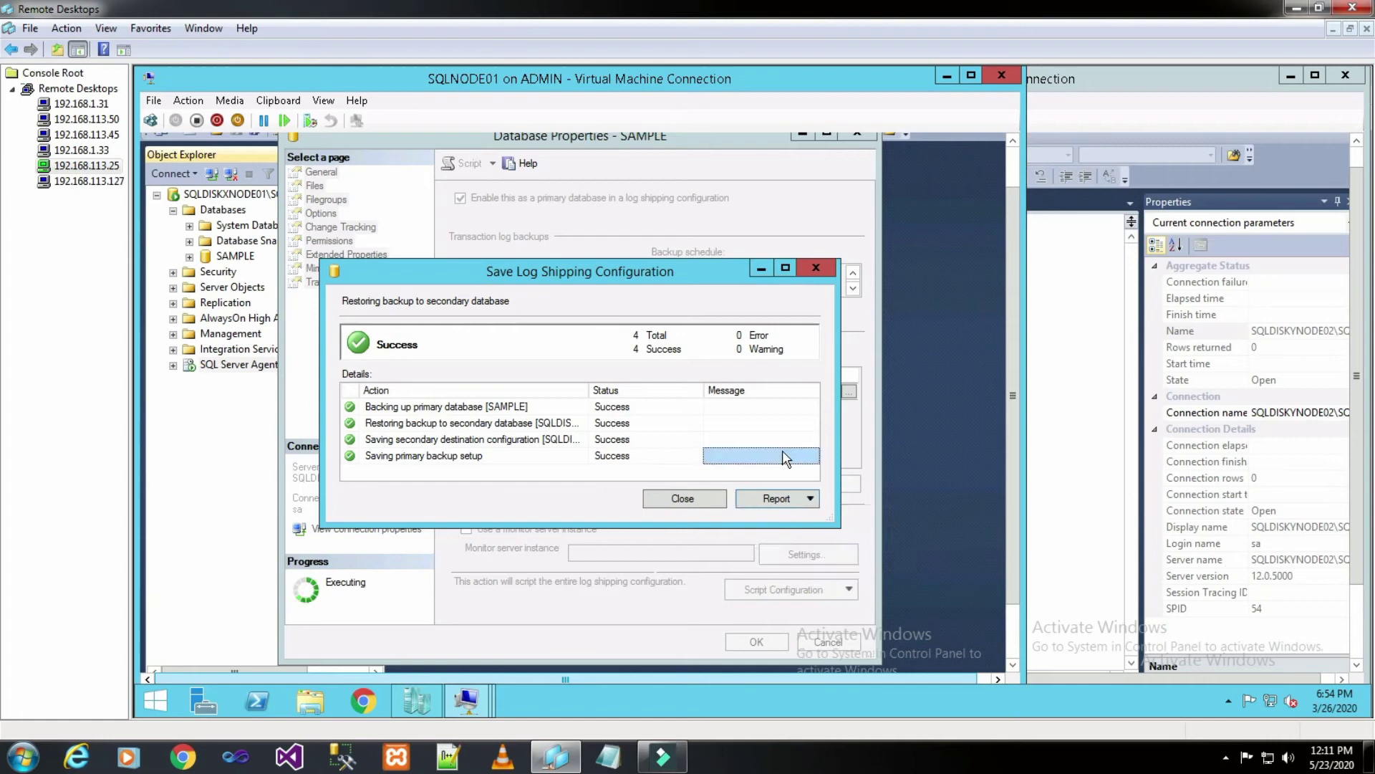
click(709, 500)
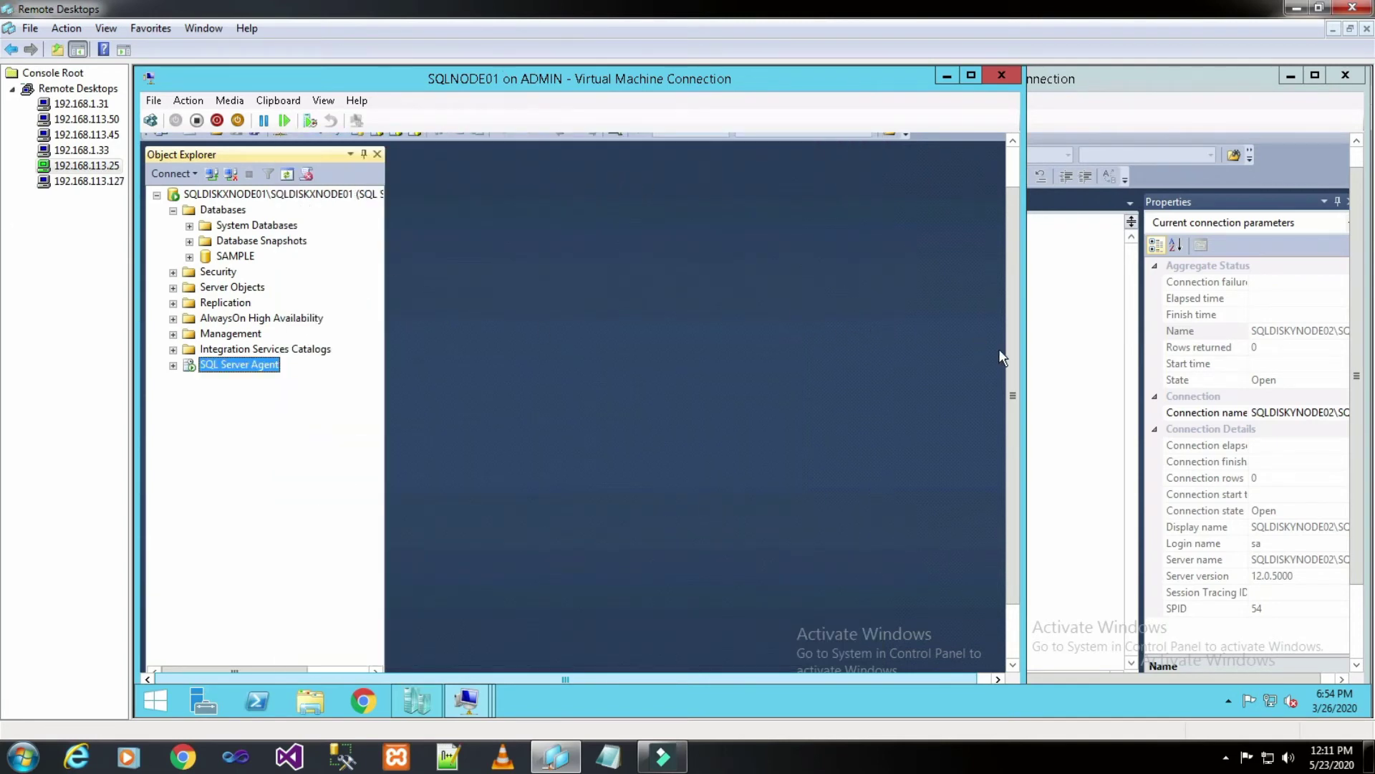
drag(1013, 354, 1013, 315)
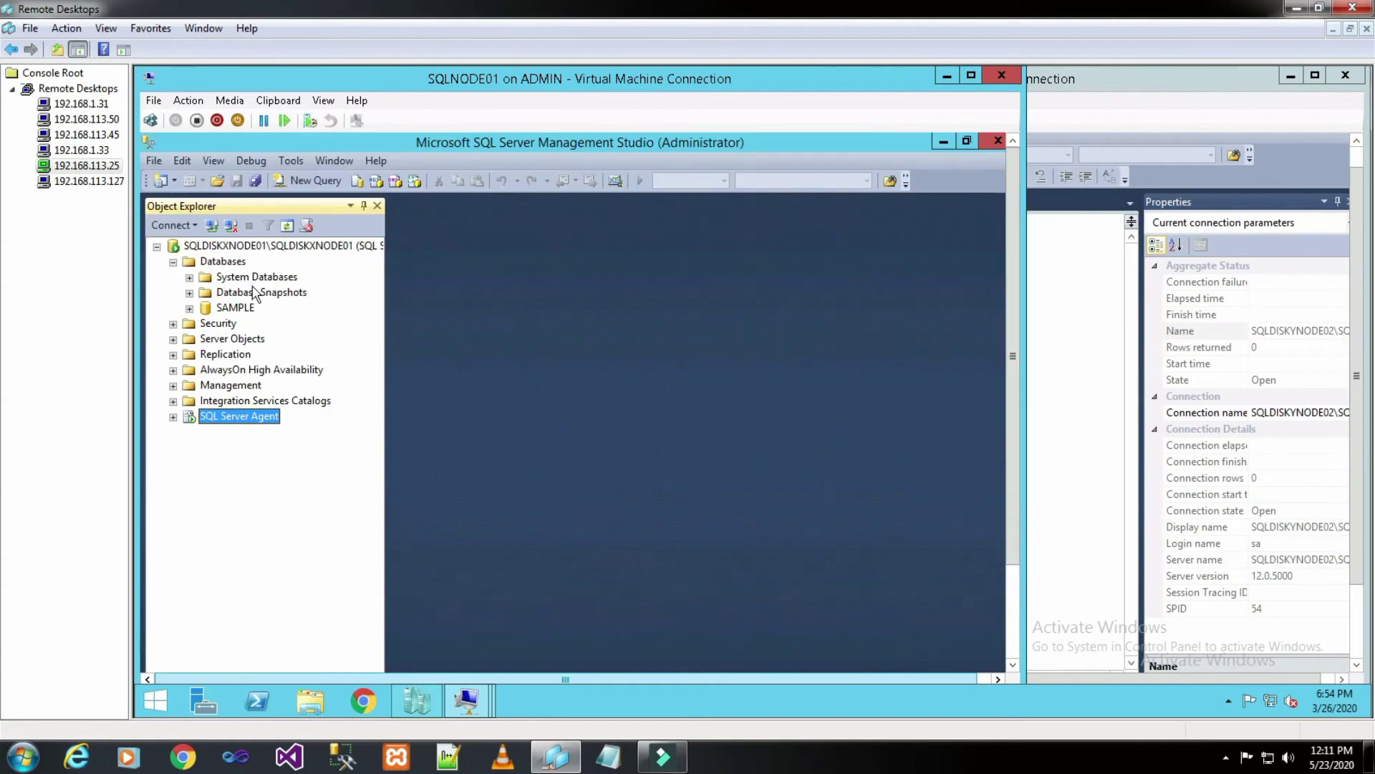
click(243, 308)
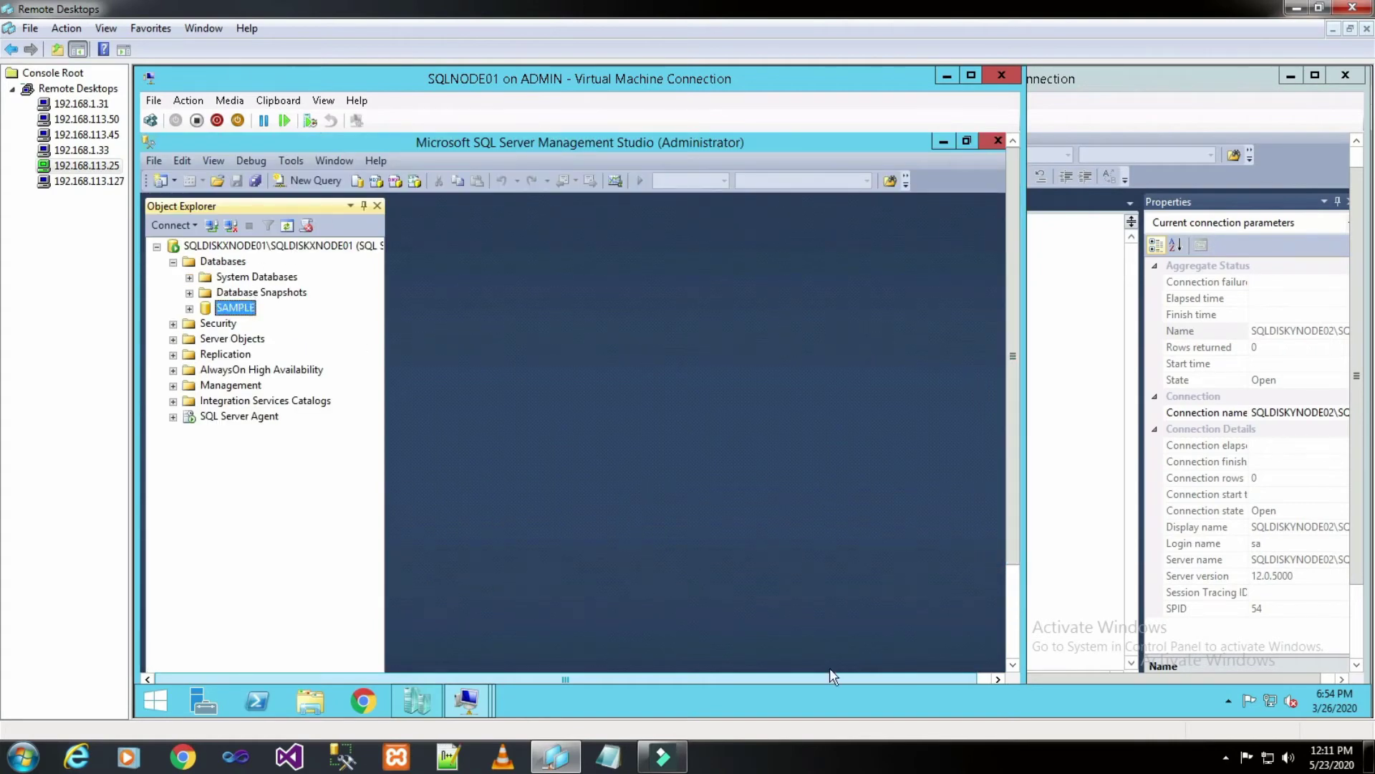
Step: Refresh the Databases folder on SQLNODE02 and bring up its DATA folder window to check for copied files
mouse_move(477, 702)
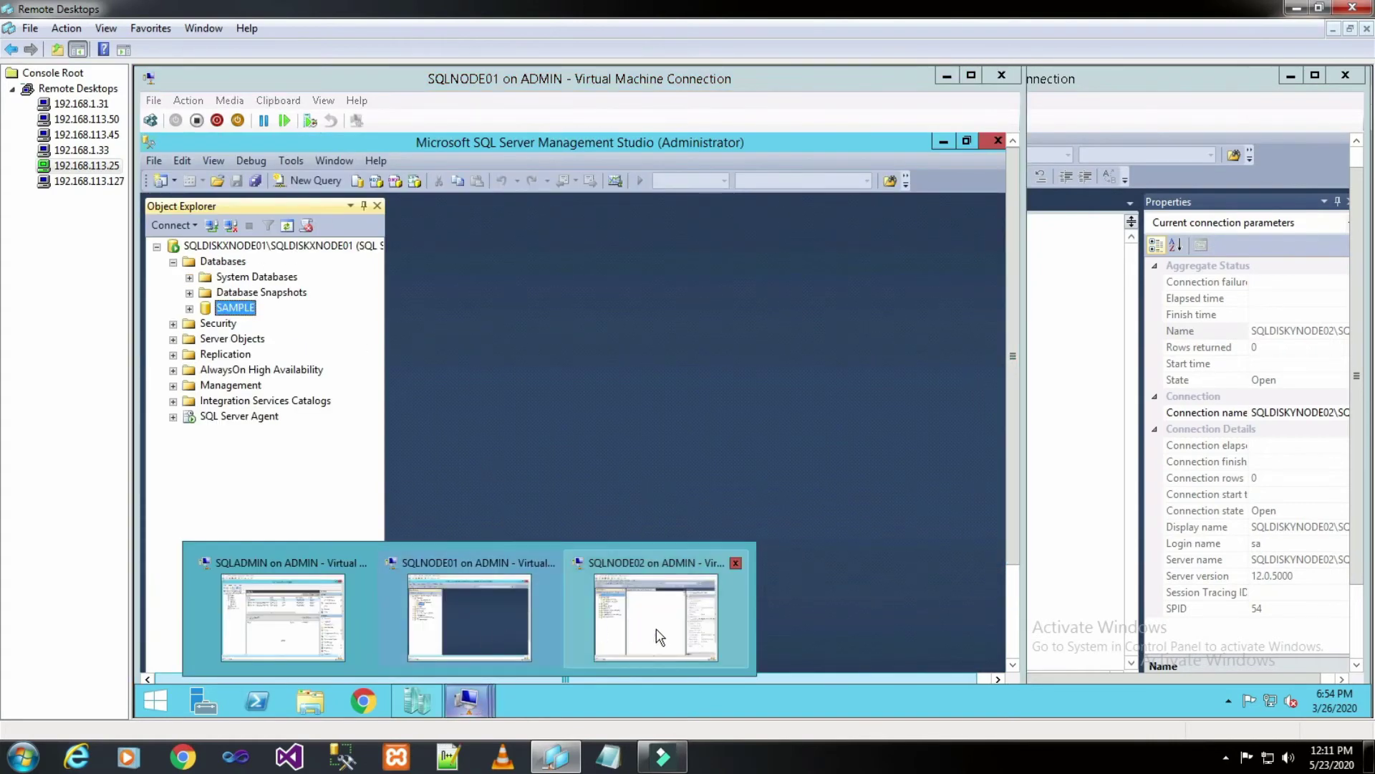
click(668, 615)
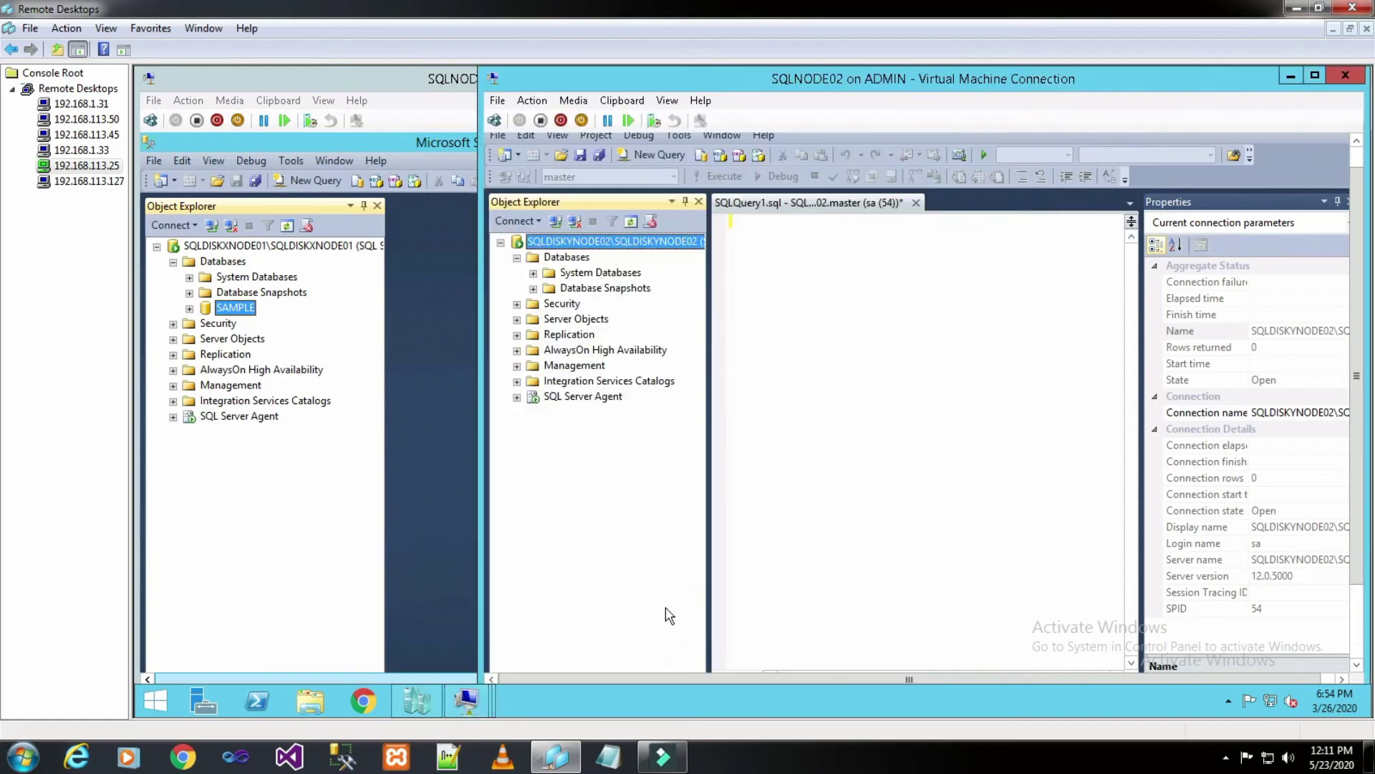
click(569, 258)
right_click(571, 261)
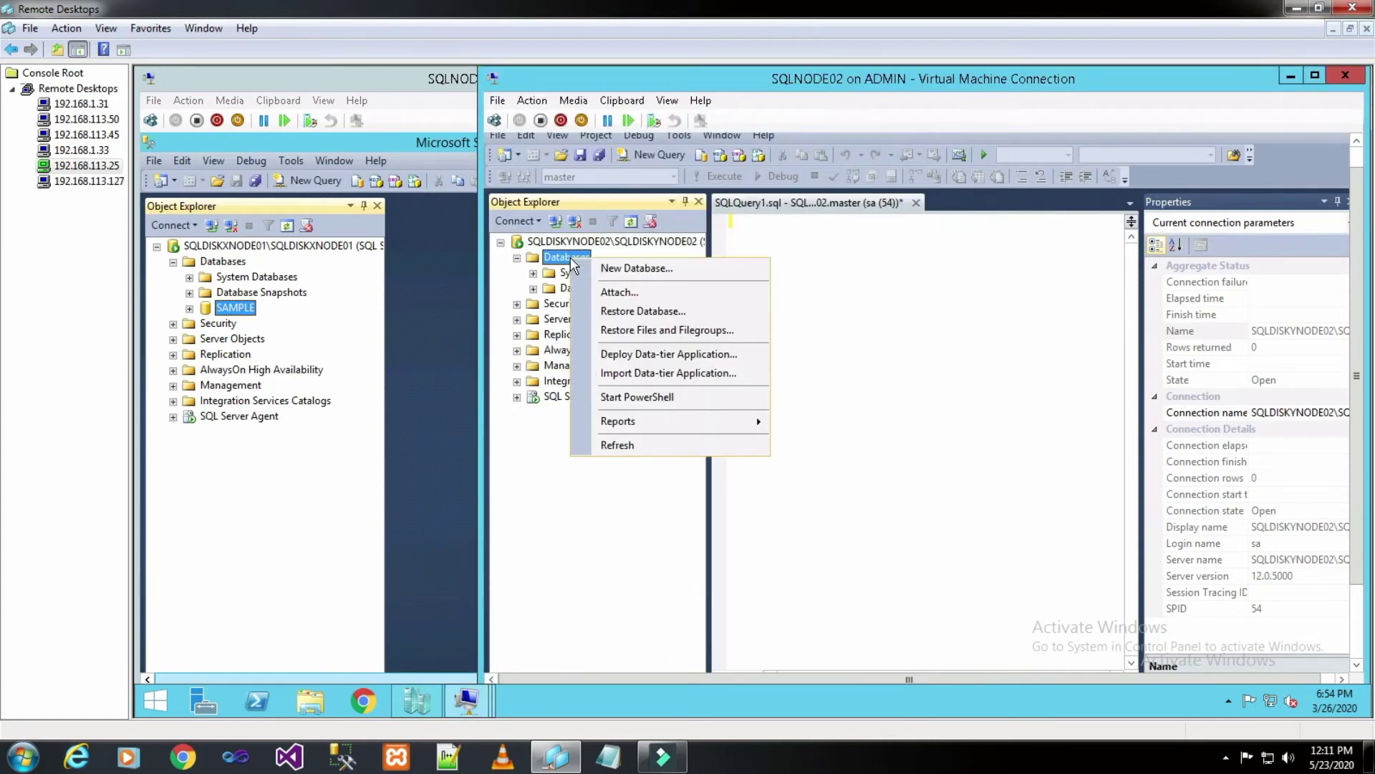
click(651, 446)
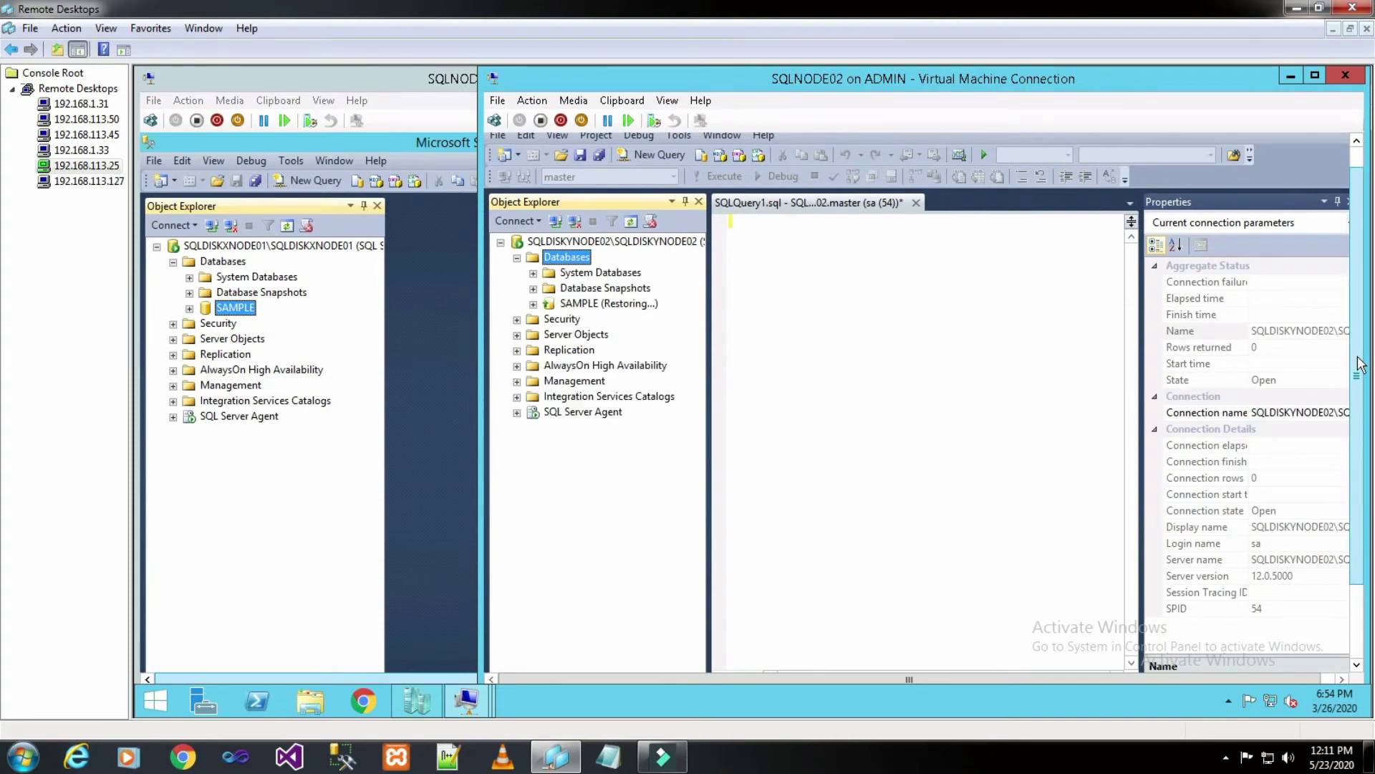
drag(1362, 366, 1363, 442)
click(661, 660)
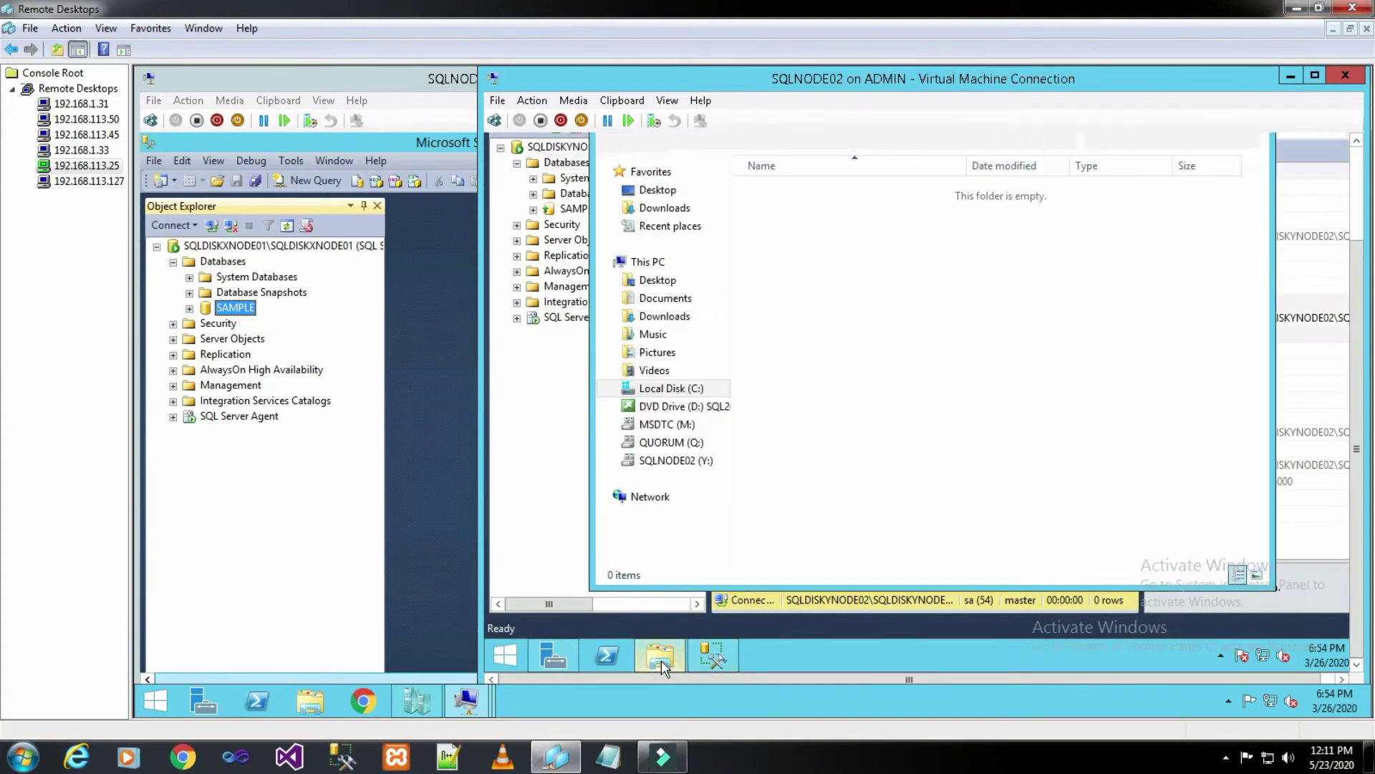
Step: Open the LogShippingBackup folder on the MSDTC (M:) drive of SQLNODE02 and refresh its contents
drag(1364, 432, 1353, 340)
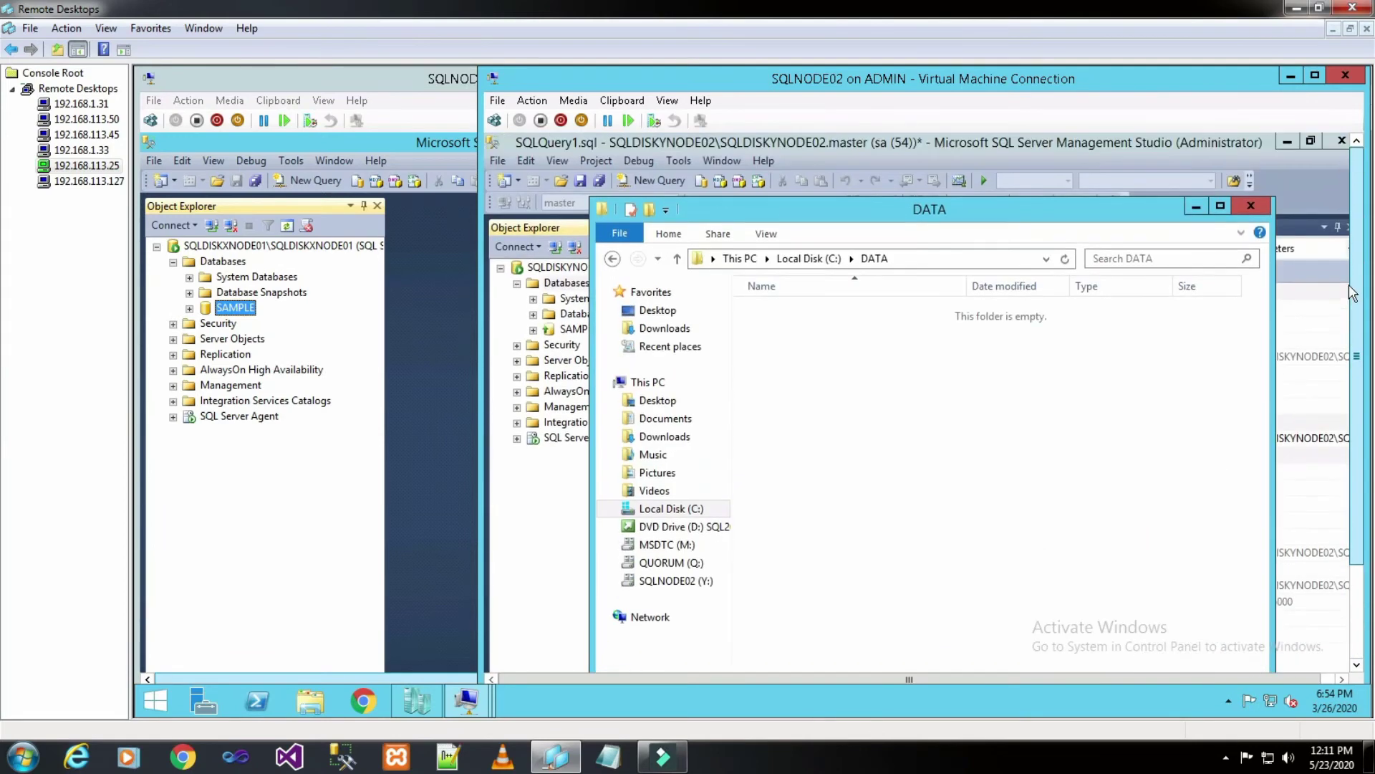
click(613, 259)
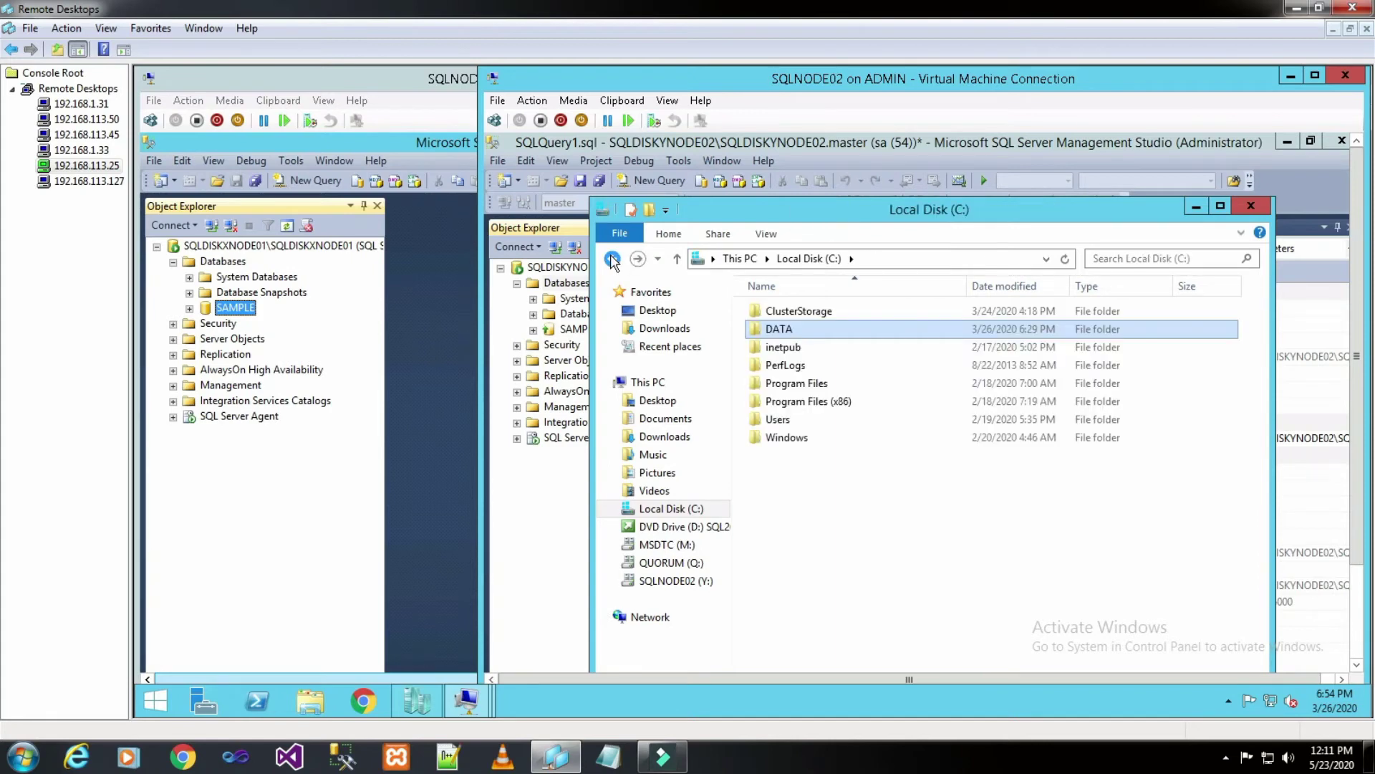
click(667, 545)
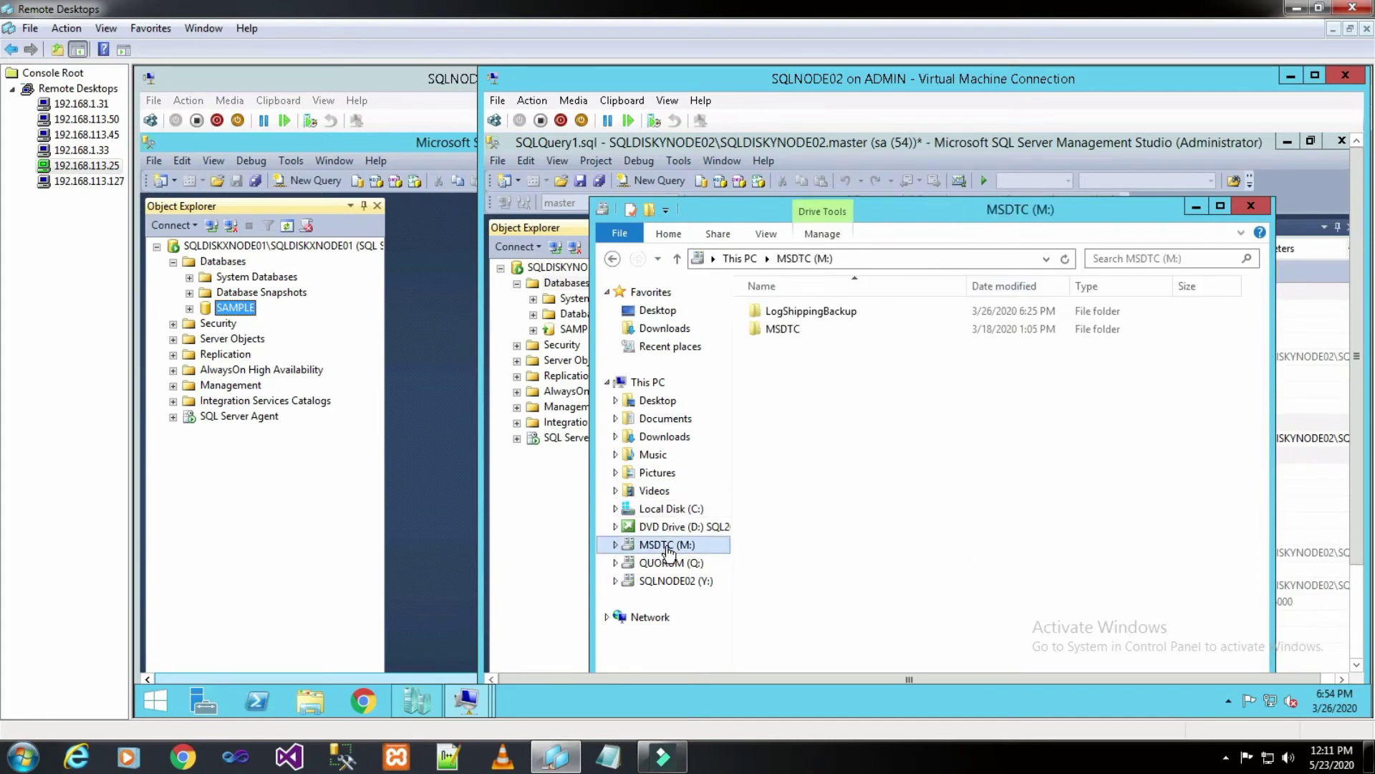
double_click(846, 312)
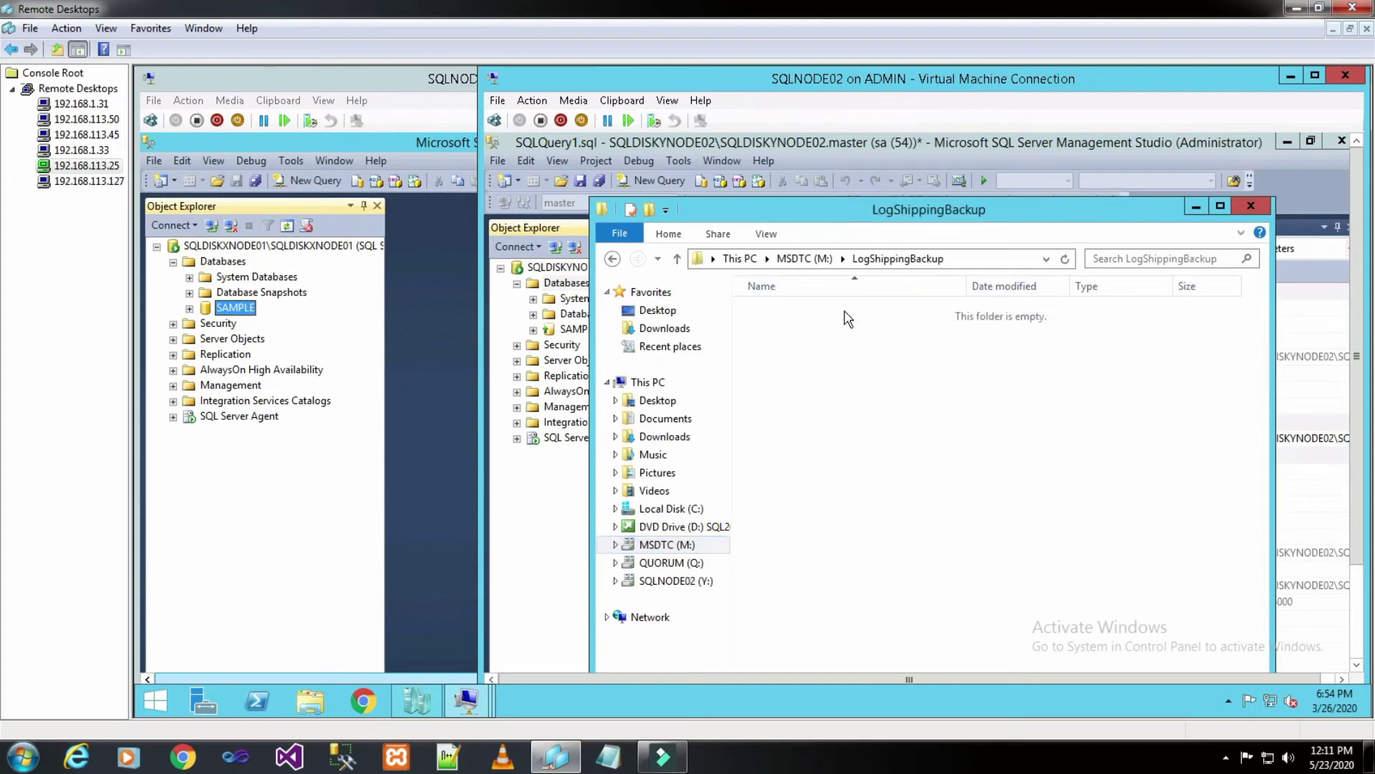
right_click(999, 552)
click(1067, 374)
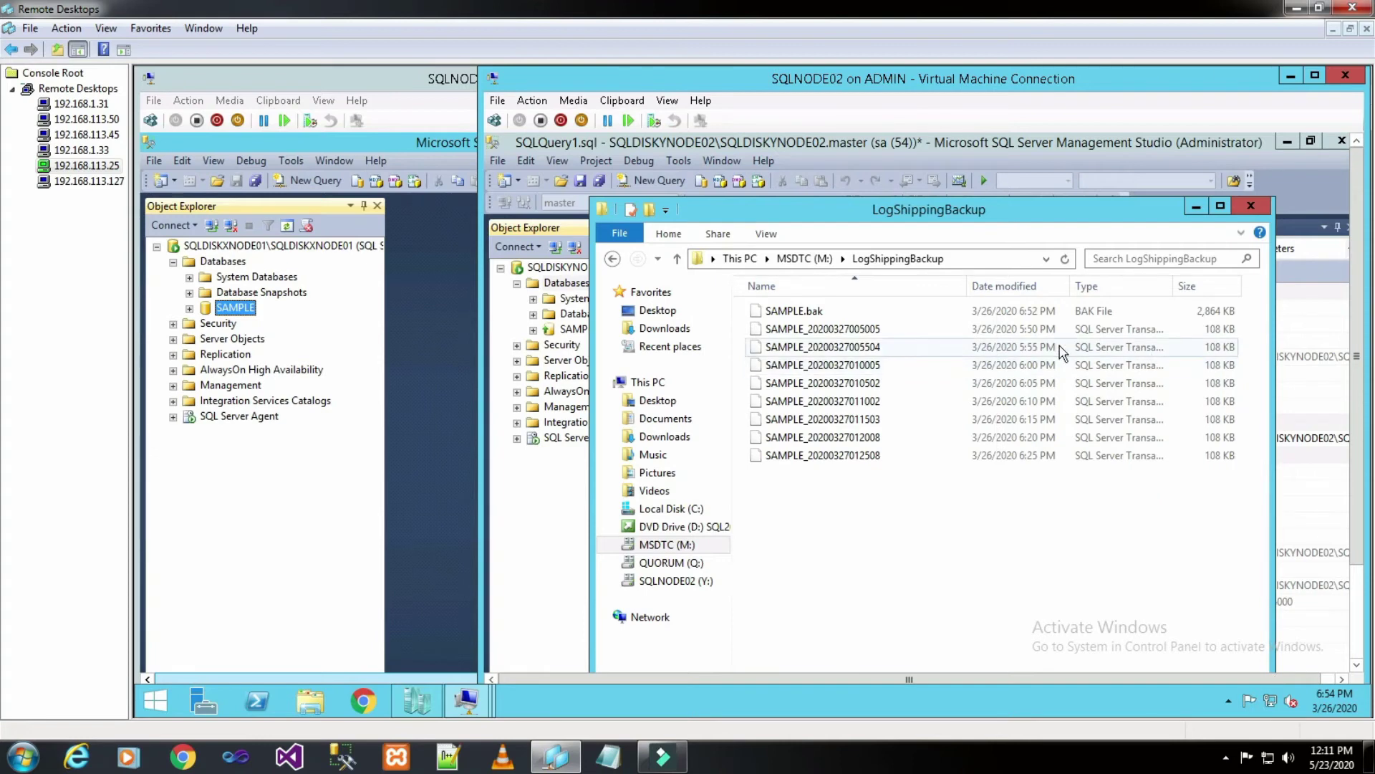
click(1047, 438)
click(1051, 456)
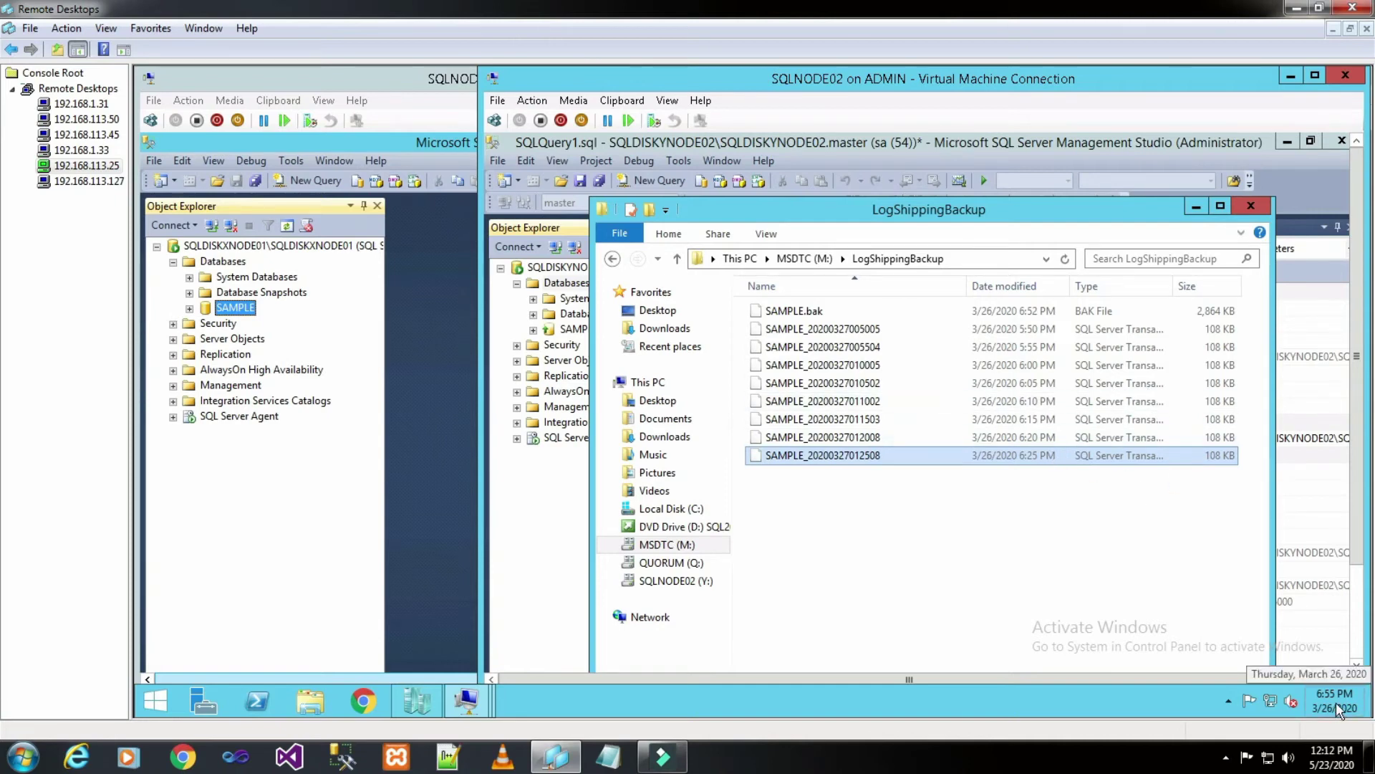
drag(1357, 519, 1368, 613)
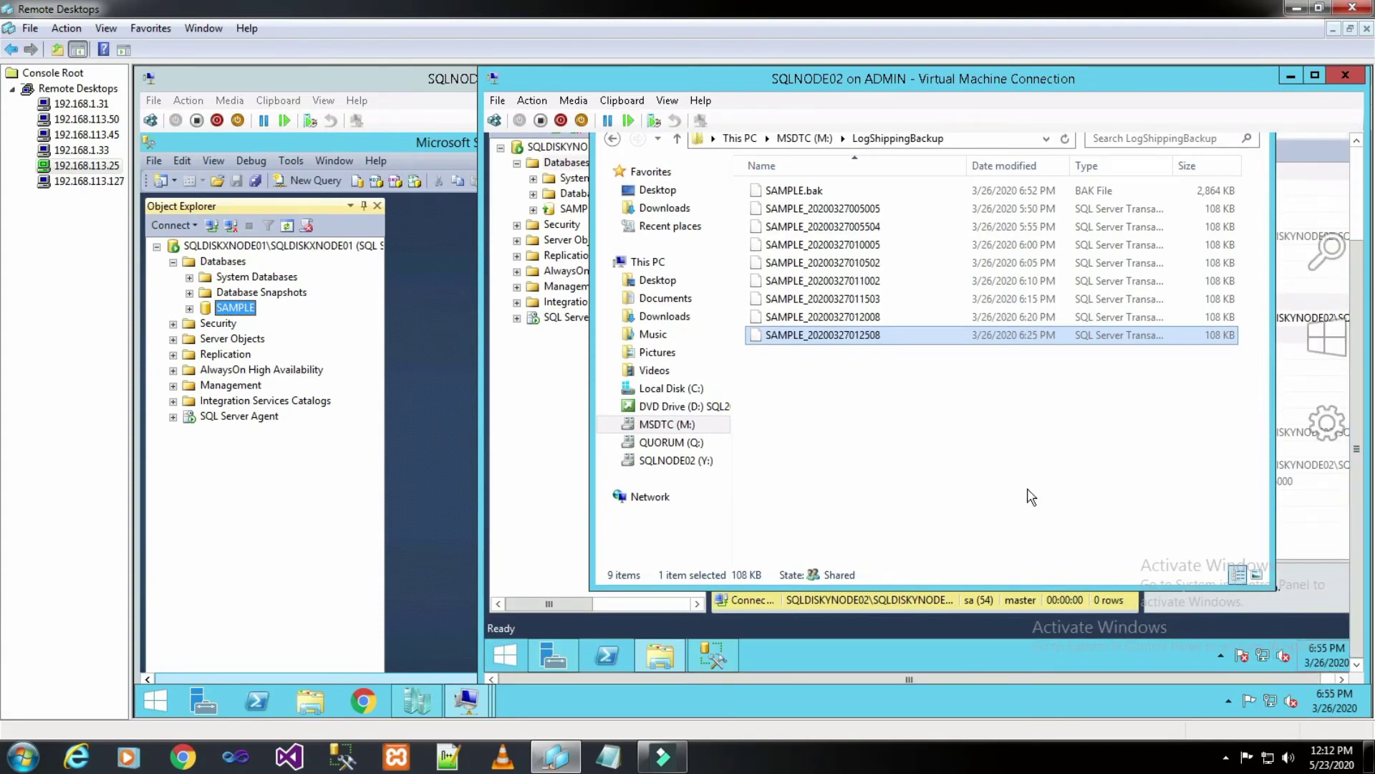
right_click(1016, 403)
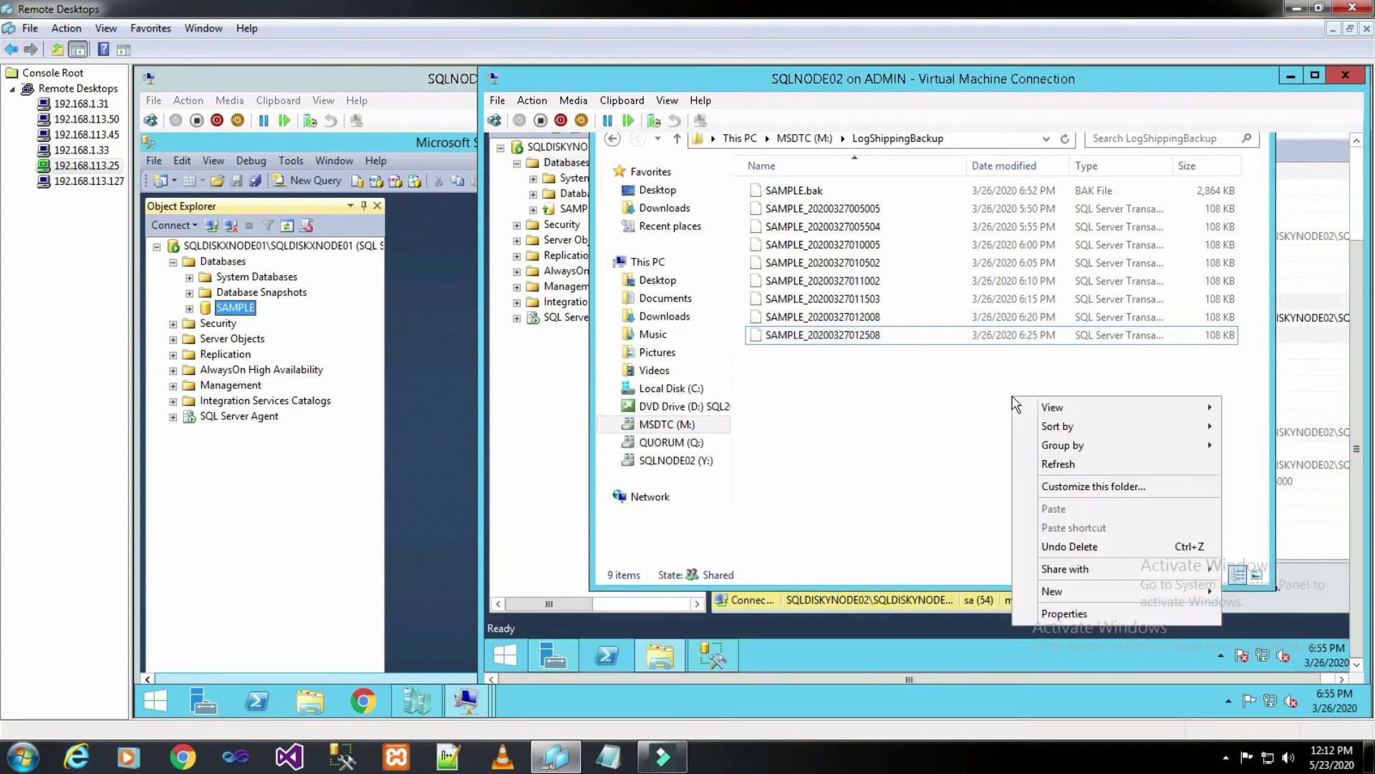